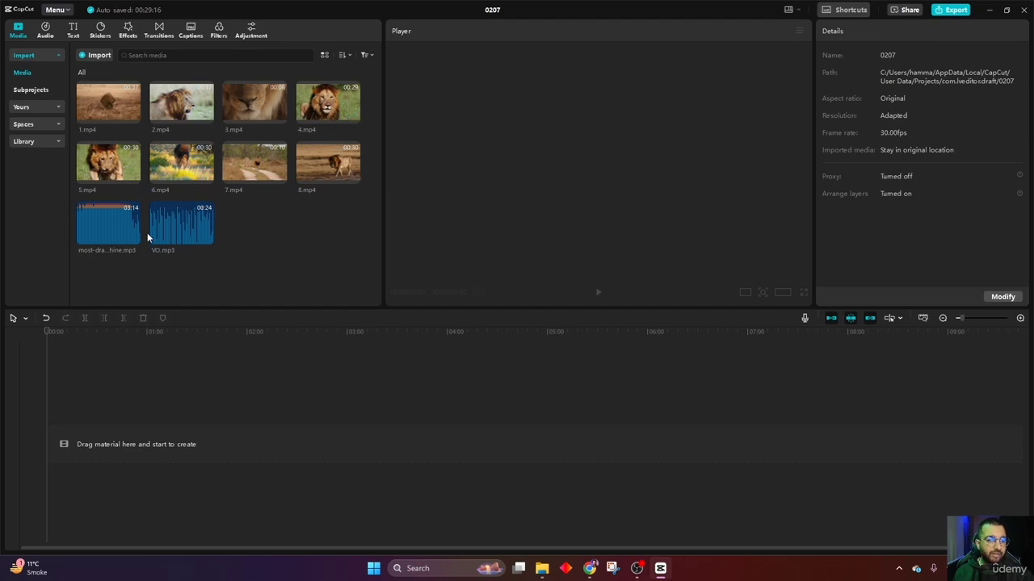
Step: Add VO.mp3 to the start of the timeline and set the project's aspect ratio to 9:16
left_click(204, 240)
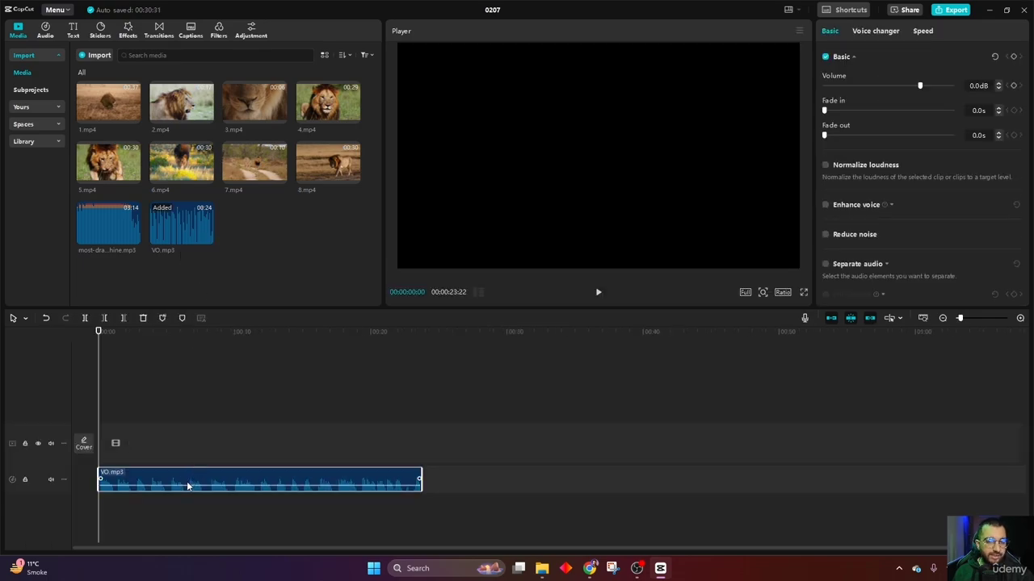
left_click(783, 293)
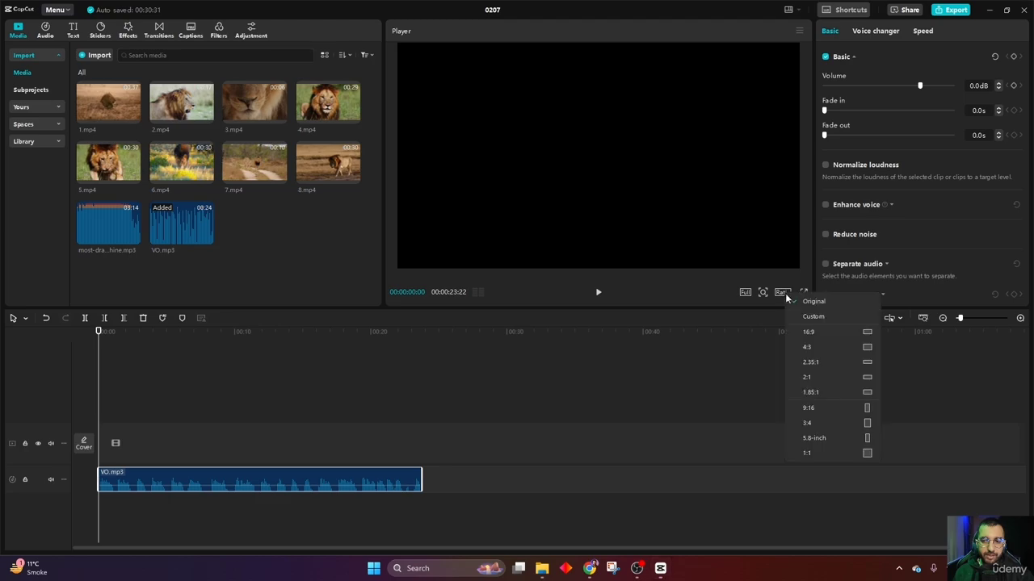
left_click(810, 408)
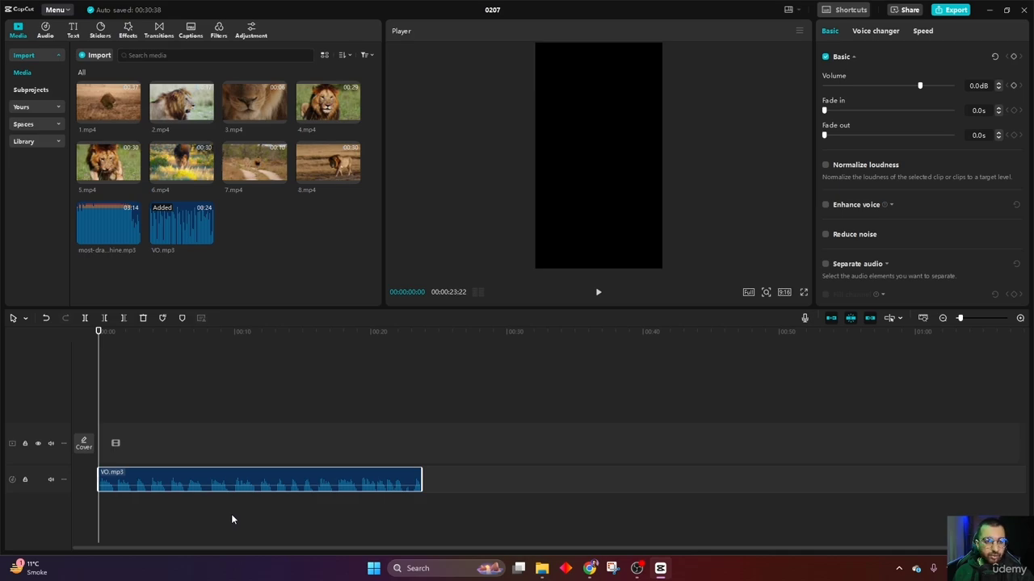
Step: Split the voice-over at 00:00:05:05 and shift the second part later to leave a gap of about 0.6 seconds
key("space")
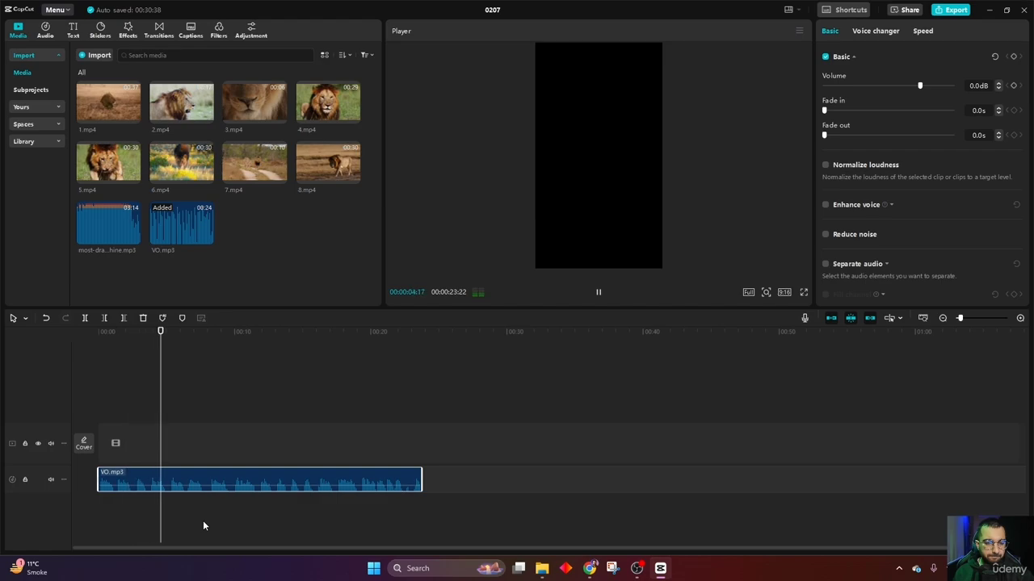
key("space")
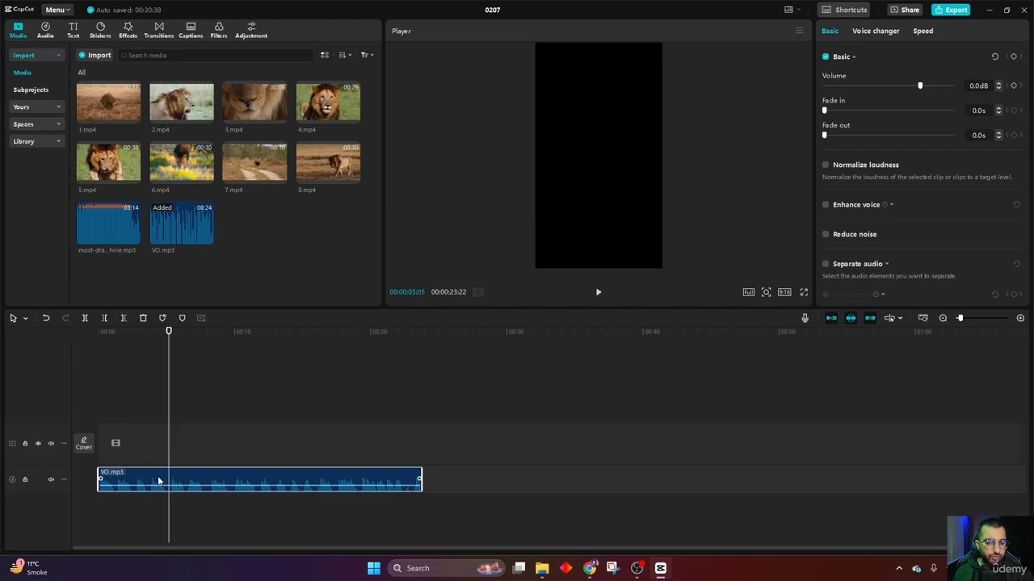
left_click(85, 318)
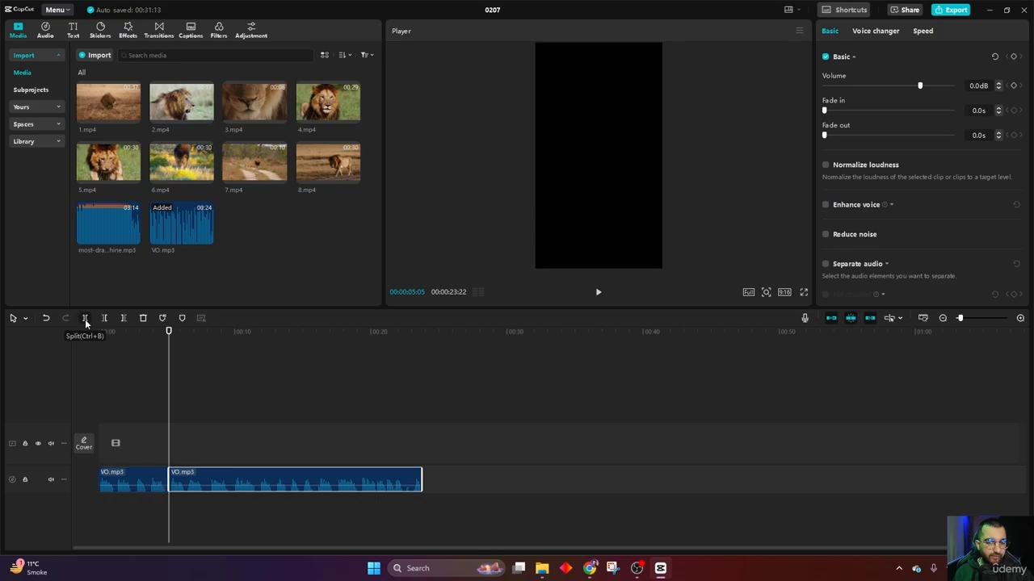
left_click_drag(203, 482, 213, 485)
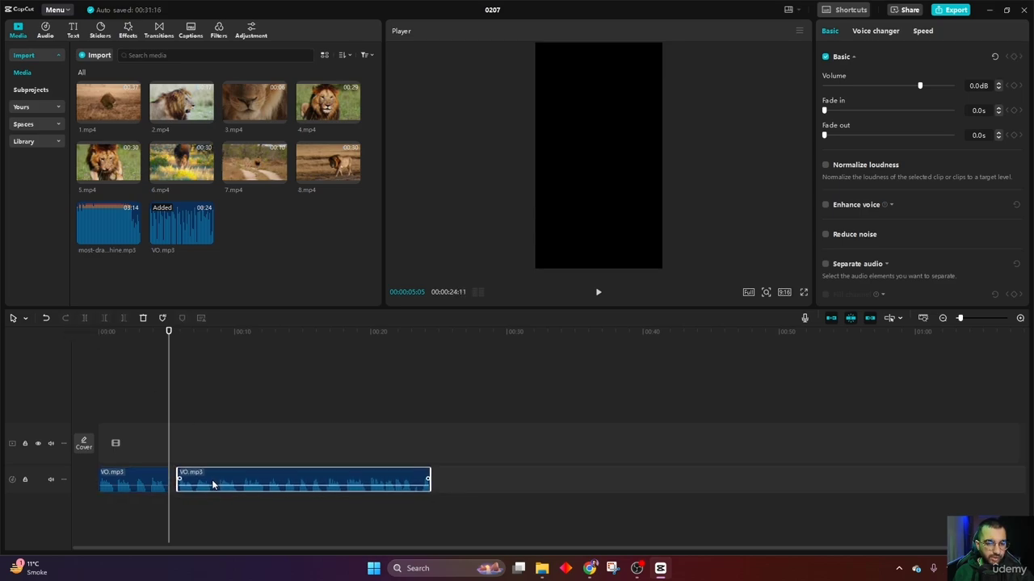
Step: Play the second voice-over clip to its next pause, split it at 00:00:10:12, and shift the remainder about 0.8 seconds later
left_click(144, 370)
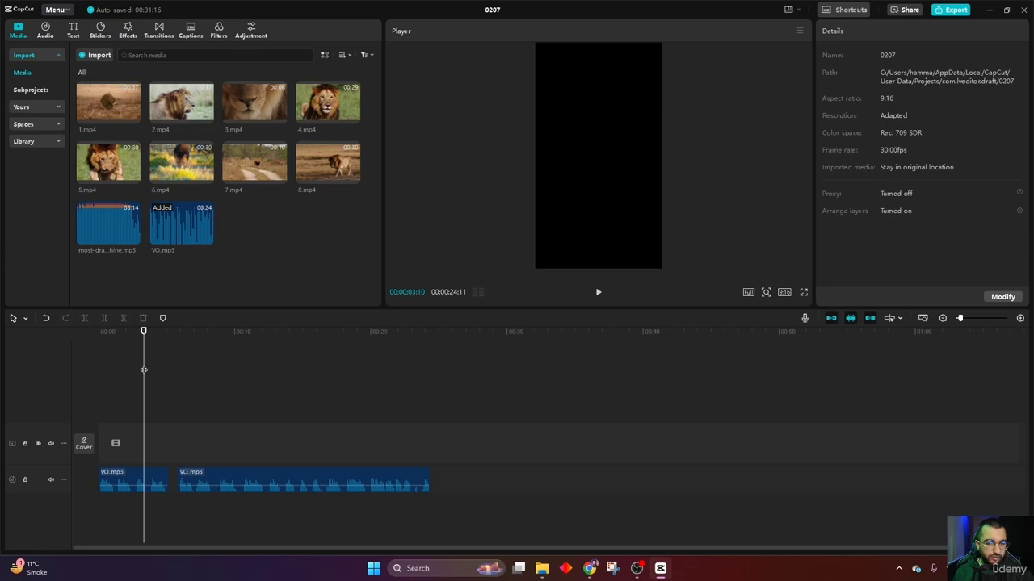
key("space")
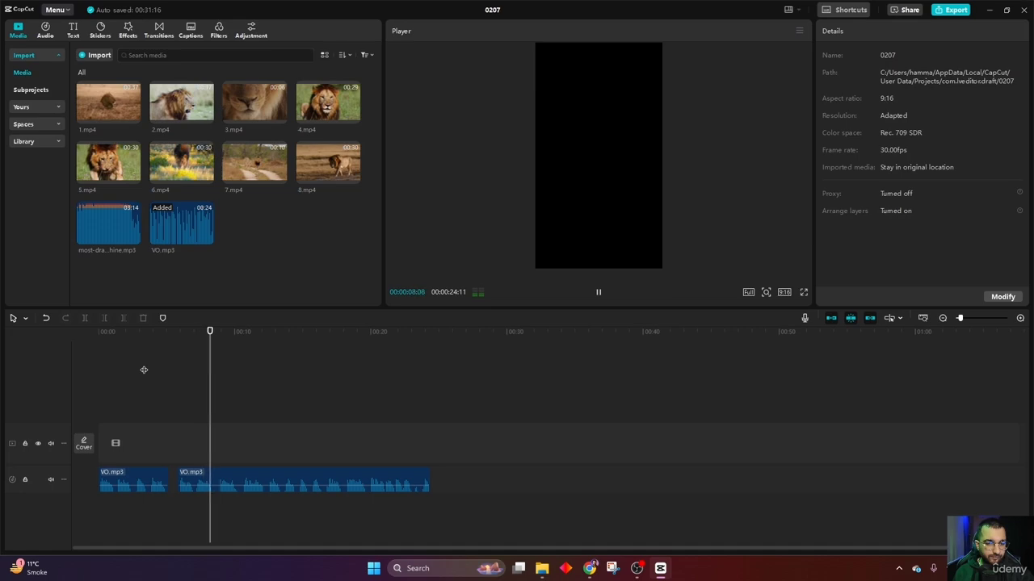
key("space")
key("space")
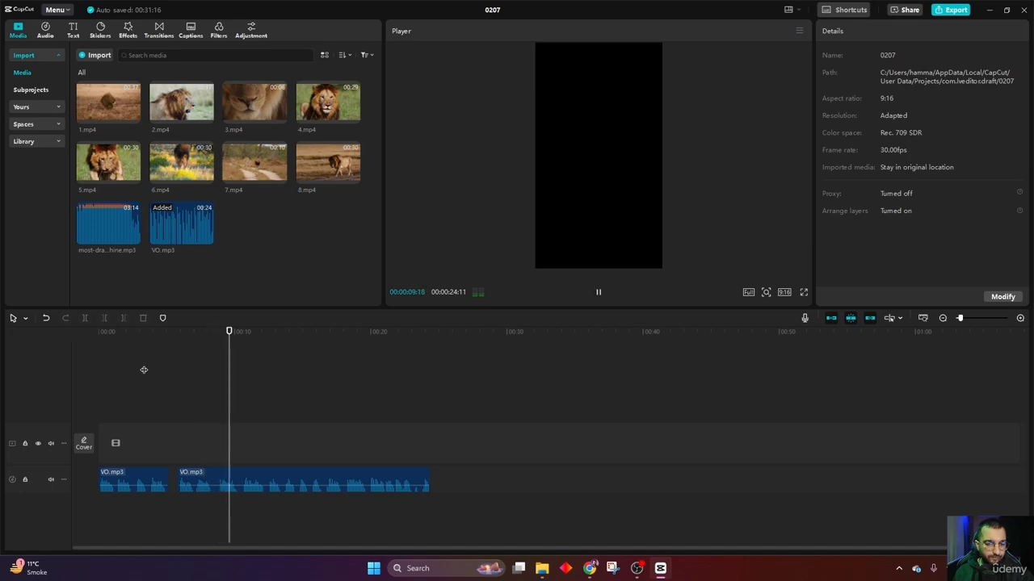
key("space")
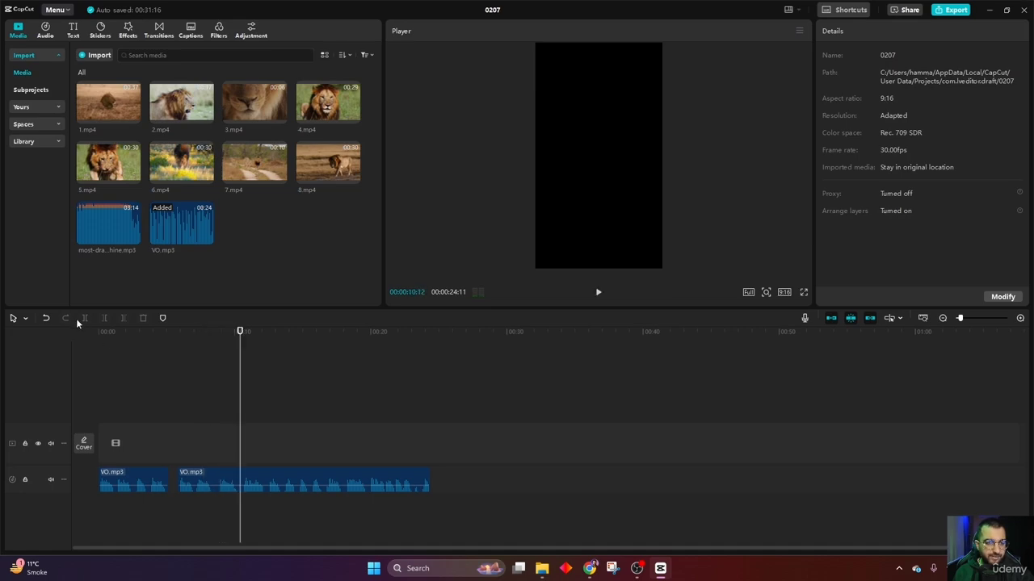
left_click(229, 485)
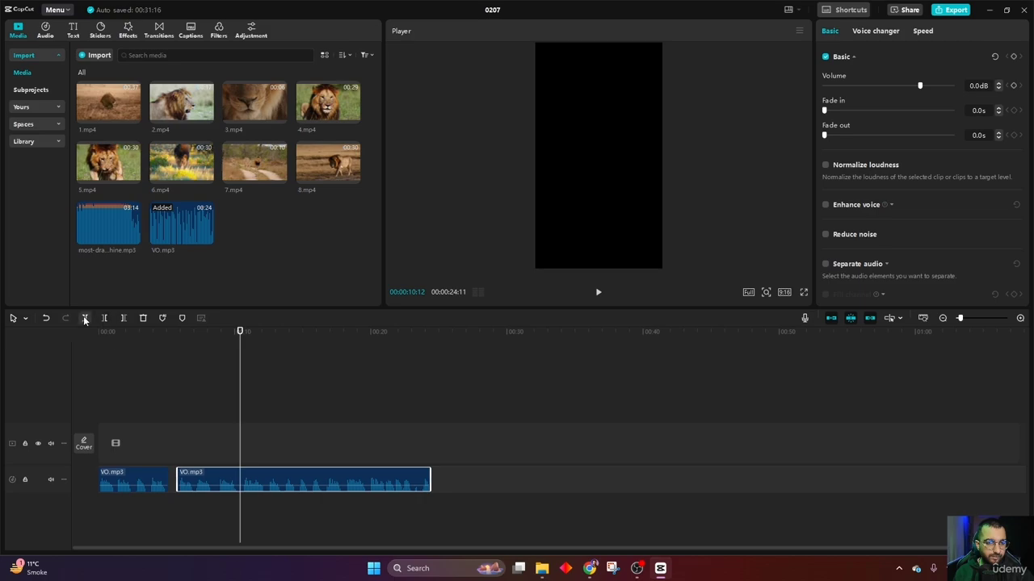
left_click(85, 318)
left_click_drag(283, 474, 294, 481)
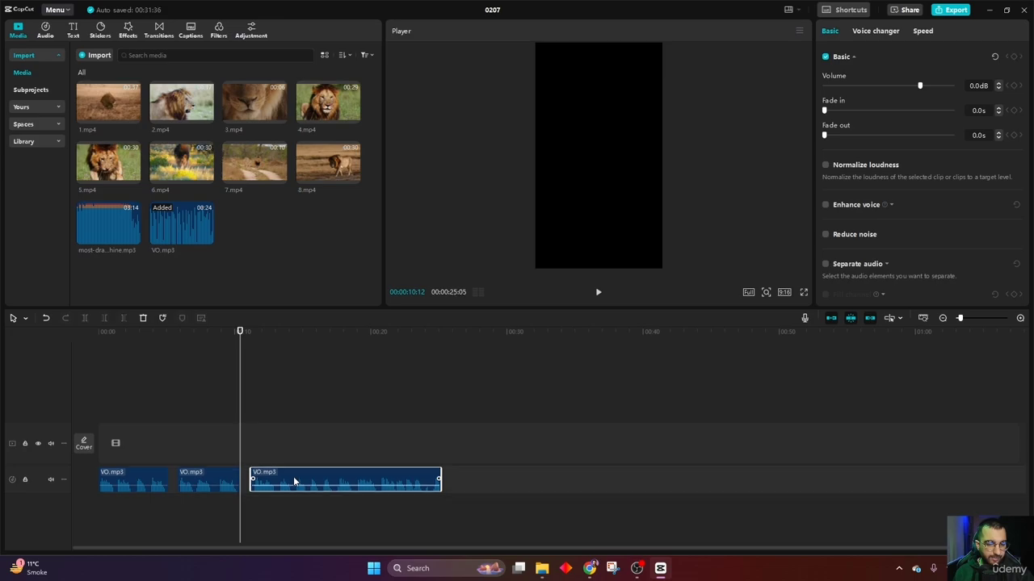
Step: Play on through the third voice-over clip, split it at 00:00:14:08, and shift the remainder about 0.9 seconds later
left_click(222, 443)
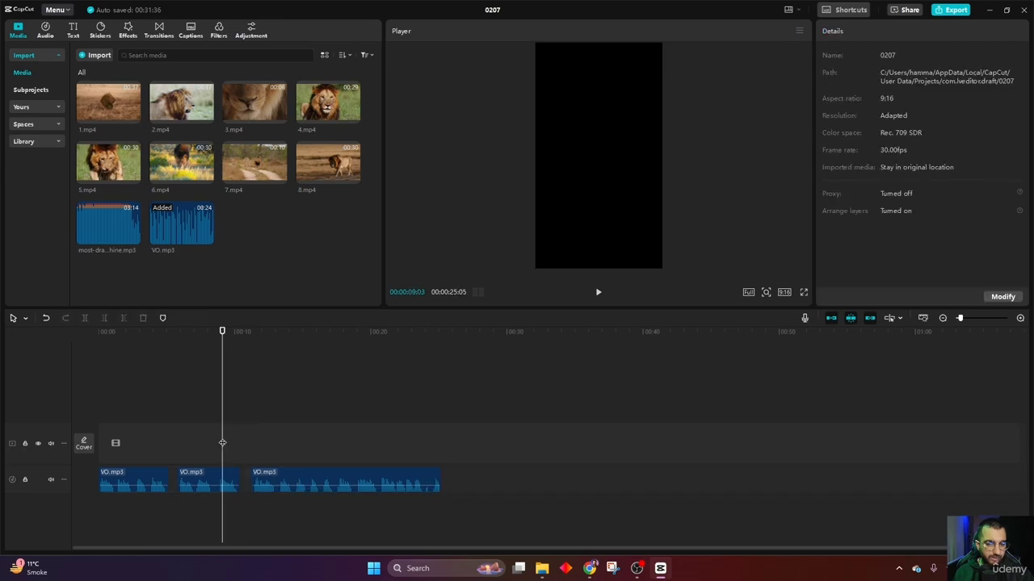
key("space")
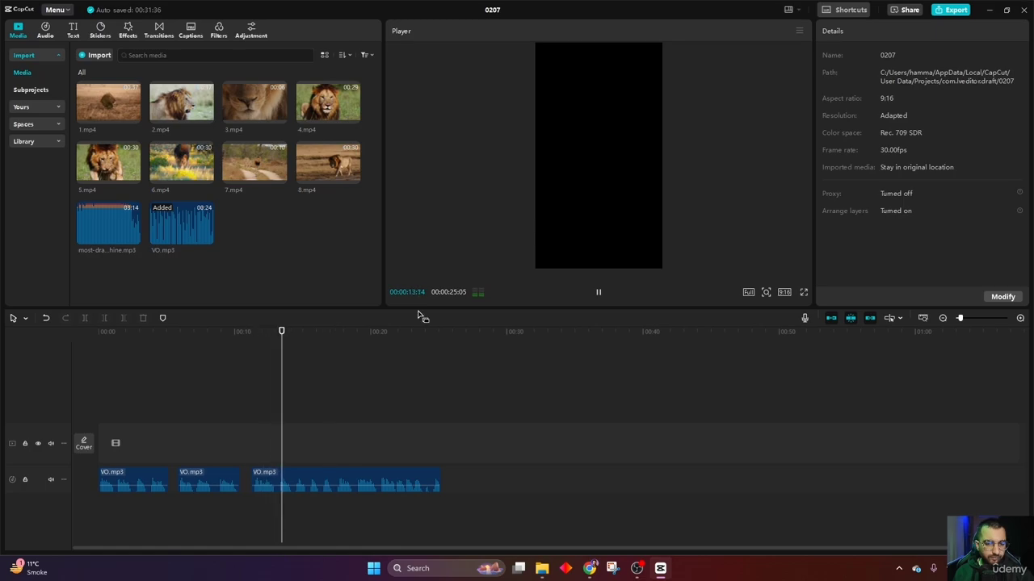
key("space")
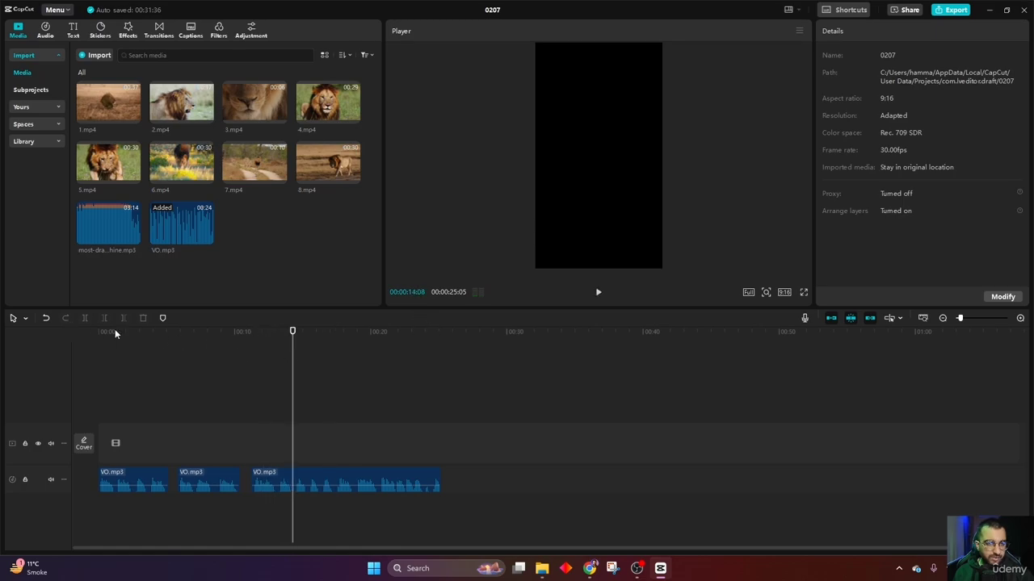
left_click(289, 476)
left_click(87, 318)
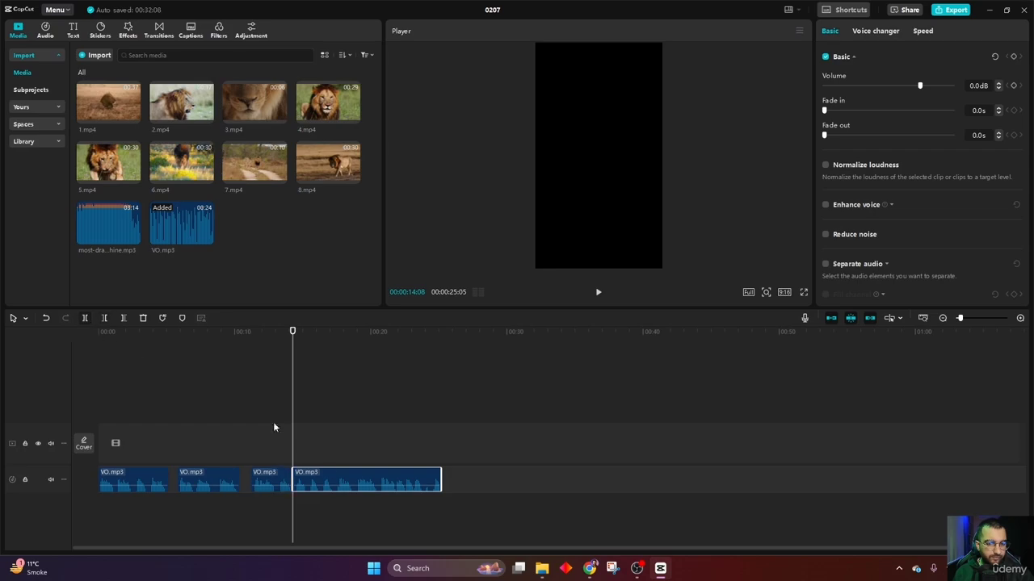
left_click_drag(343, 483, 355, 482)
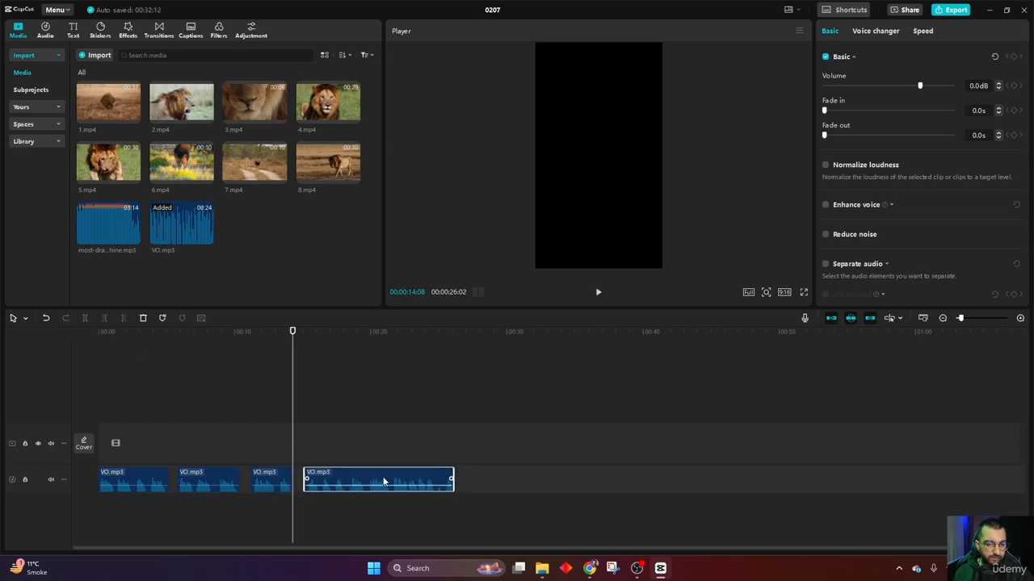
Step: Split the fourth voice-over clip at 00:00:19:19 and shift the remaining part later to leave a gap of about 0.9 seconds
key("space")
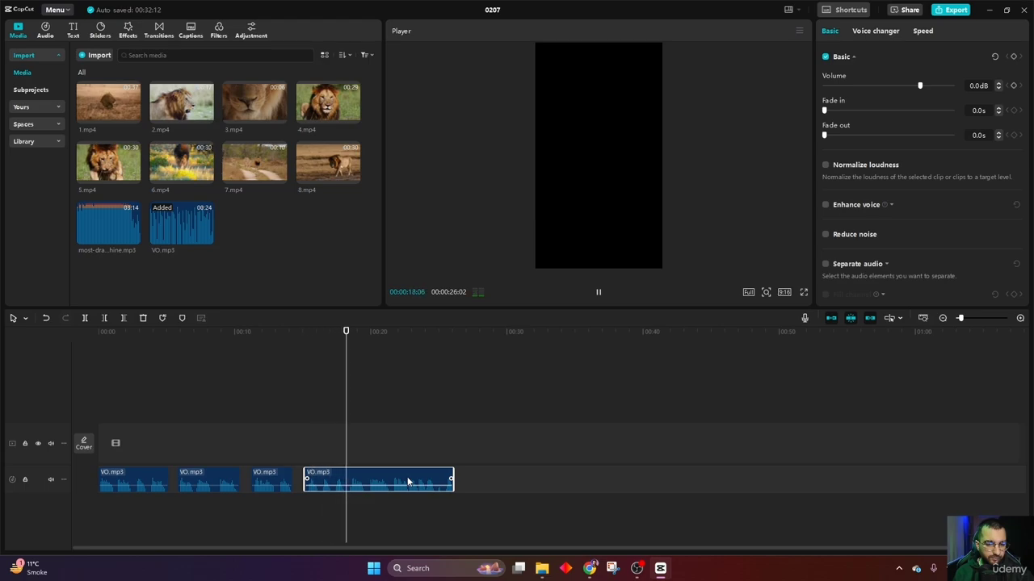
key("space")
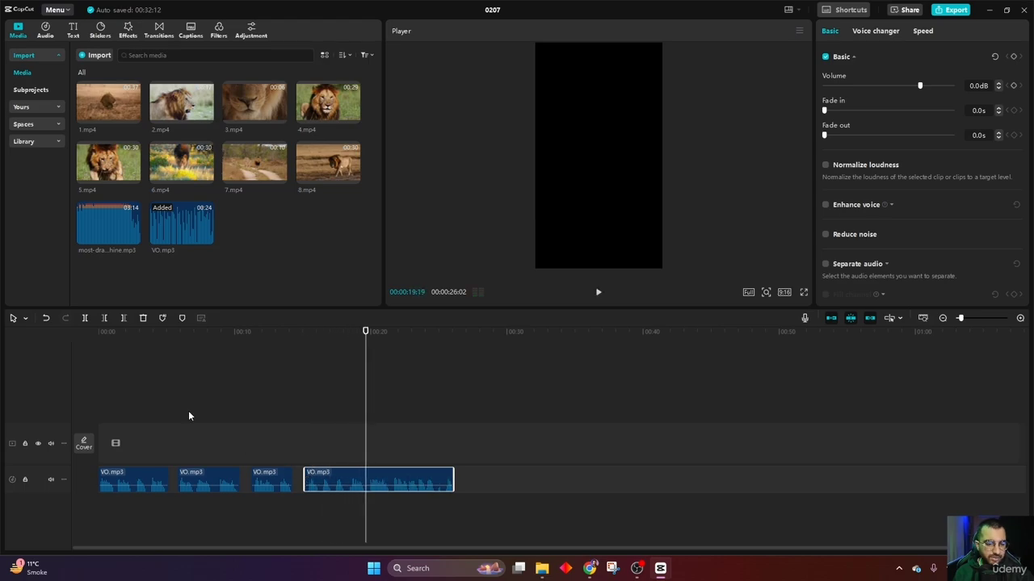
left_click(85, 319)
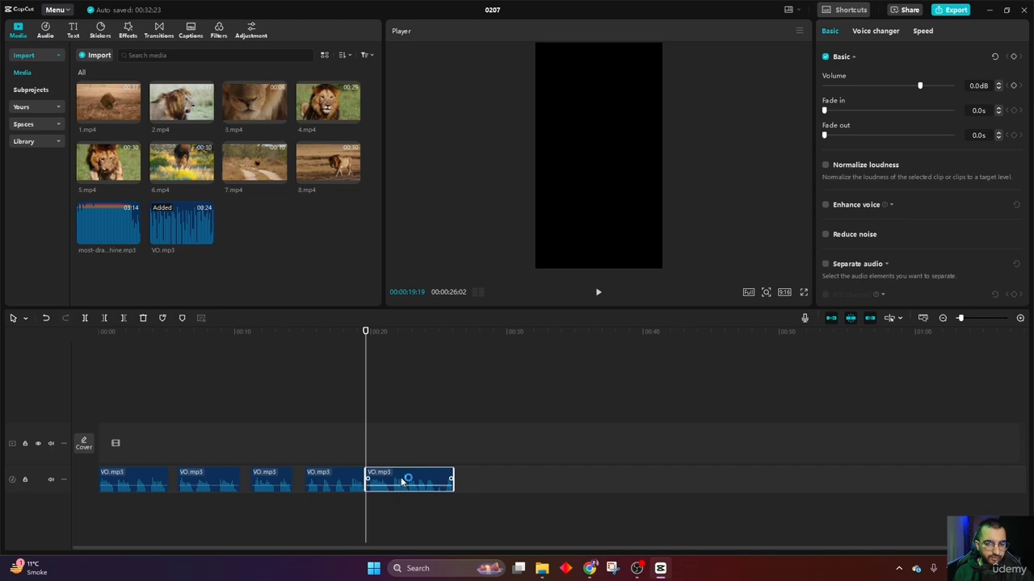
left_click_drag(404, 480, 413, 484)
Step: Replay the fifth voice-over clip to find its sentence break, split it at 00:00:23:18, and shift the remainder about 0.8 seconds later
key("space")
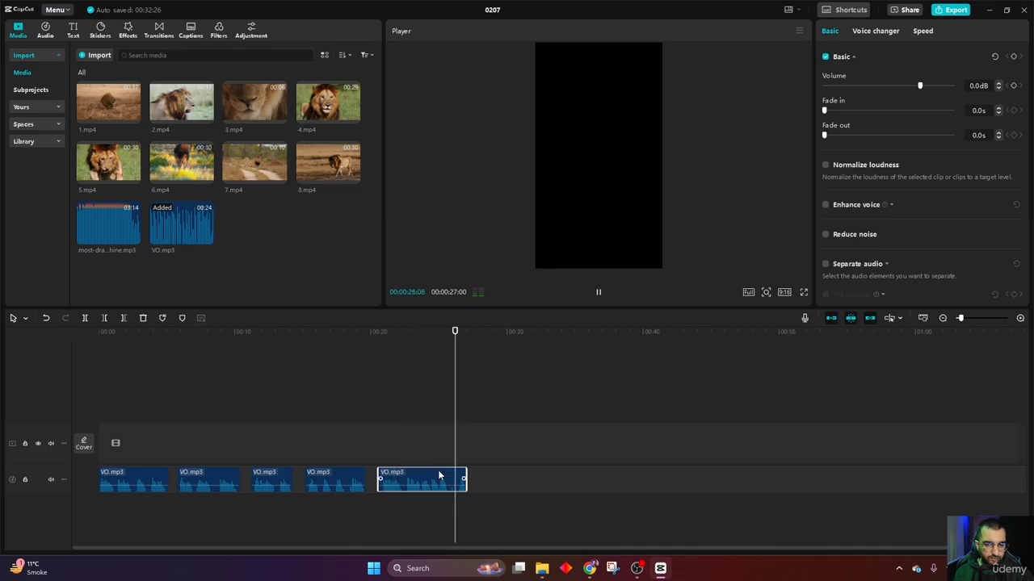
key("space")
left_click(401, 332)
left_click_drag(401, 333, 397, 333)
key("space")
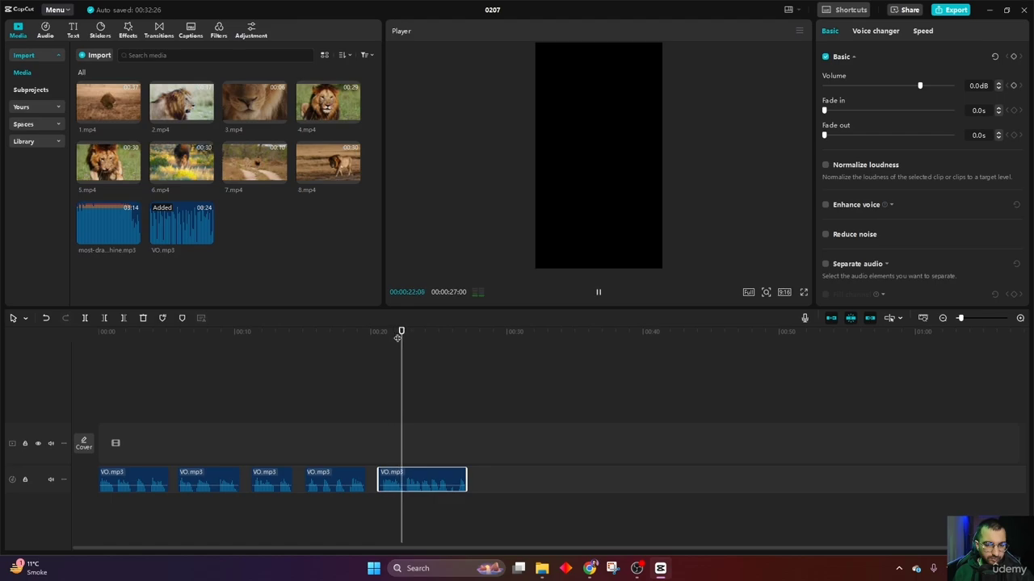
key("space")
key("space")
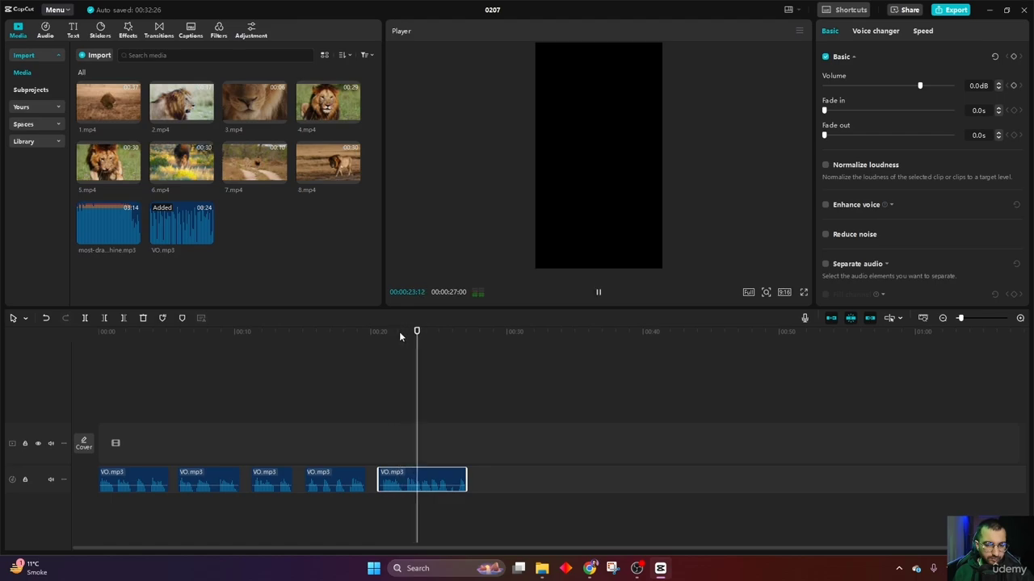
key("space")
left_click_drag(406, 332, 391, 338)
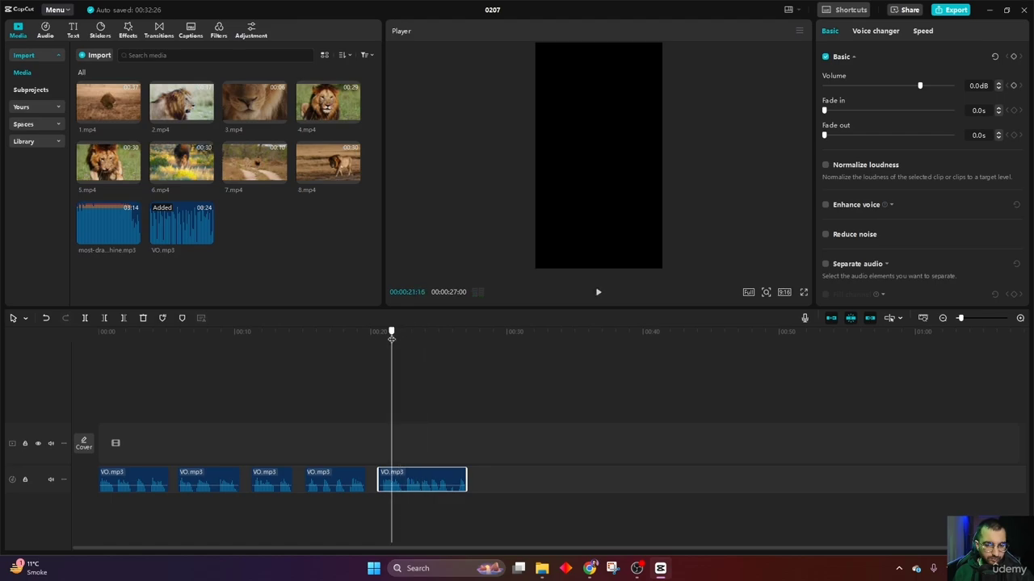
key("space")
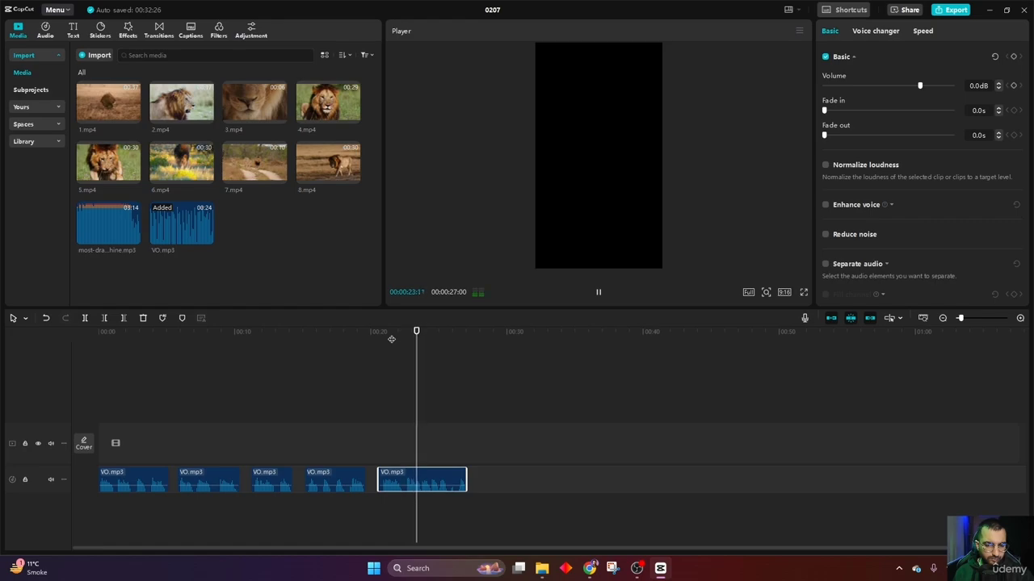
key("space")
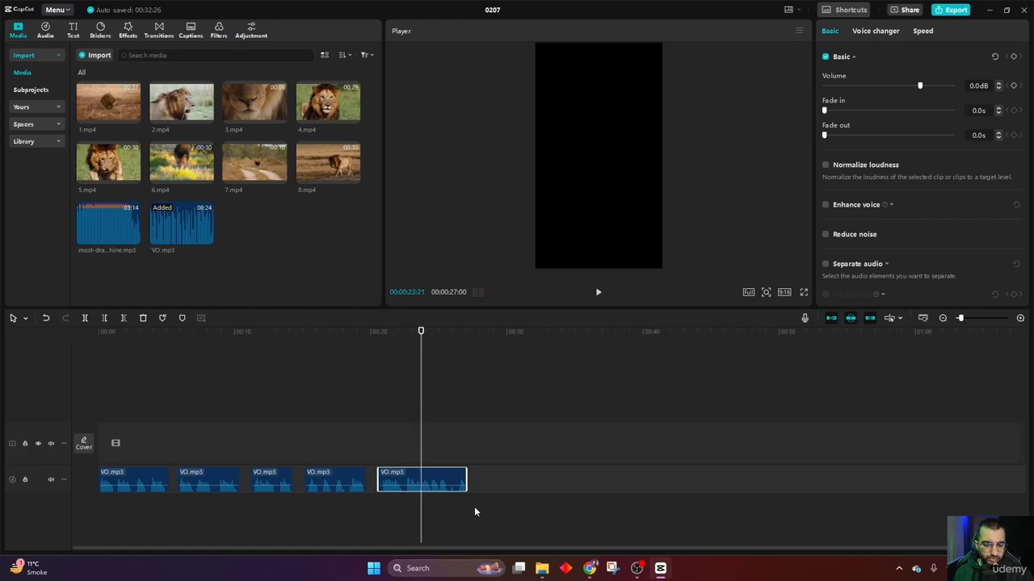
scroll(475, 505, "up", 5)
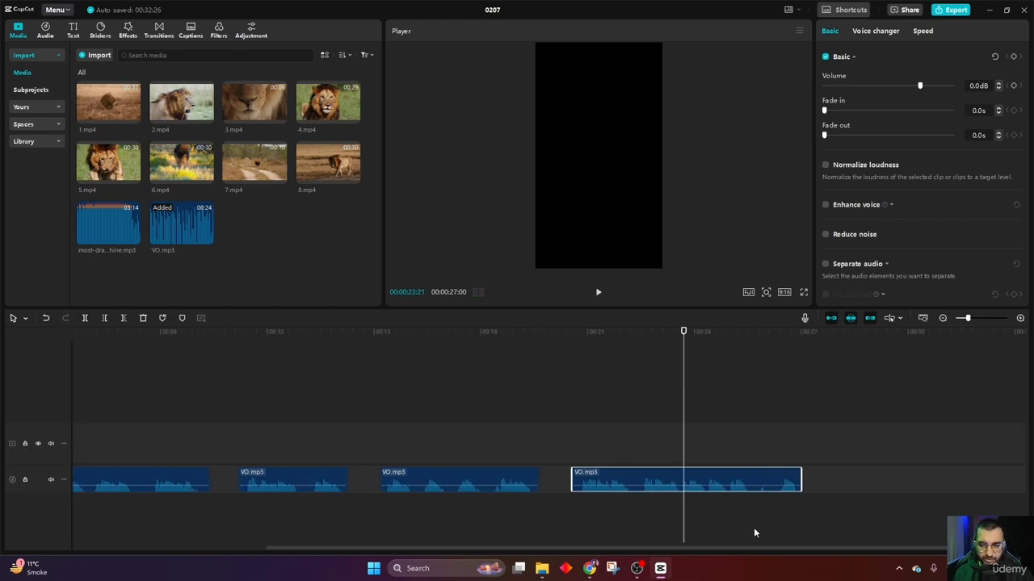
scroll(754, 528, "up", 4)
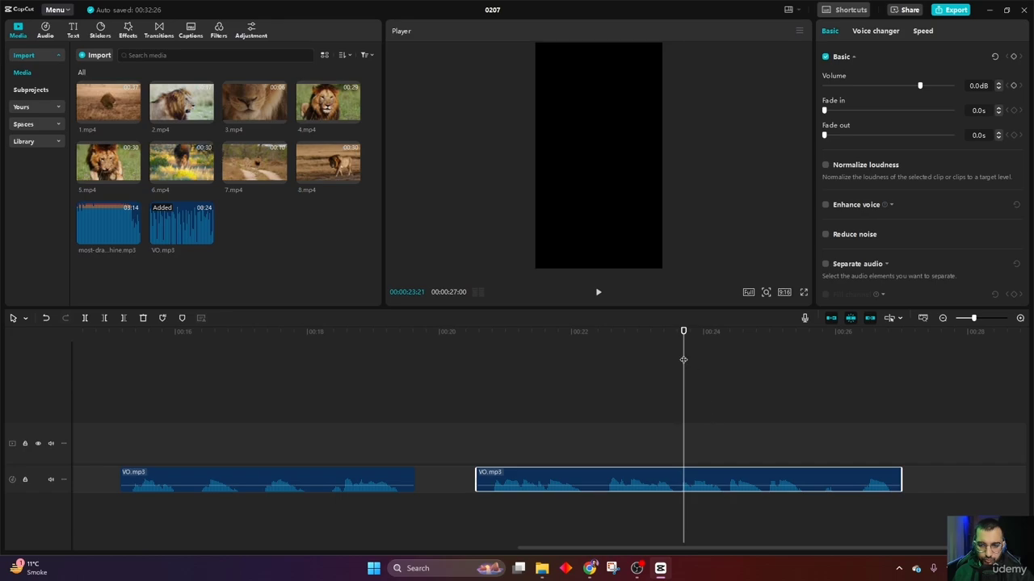
left_click_drag(683, 360, 677, 361)
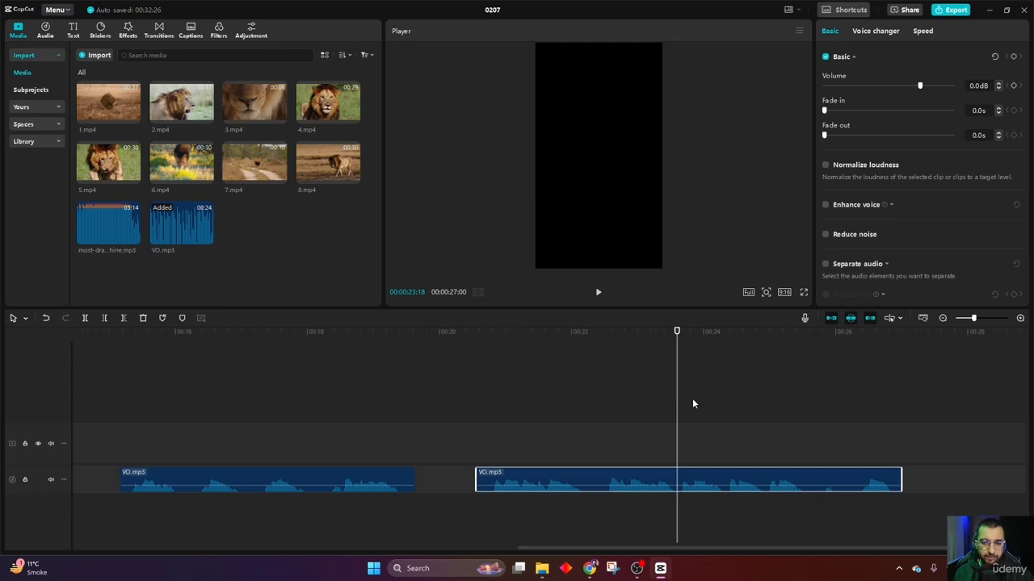
left_click(85, 318)
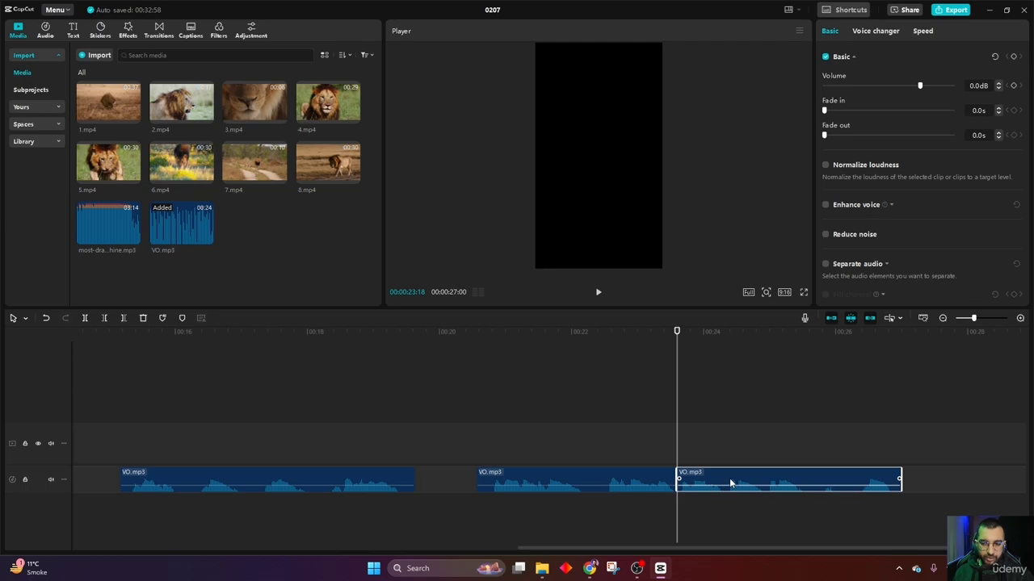
left_click_drag(730, 483, 780, 487)
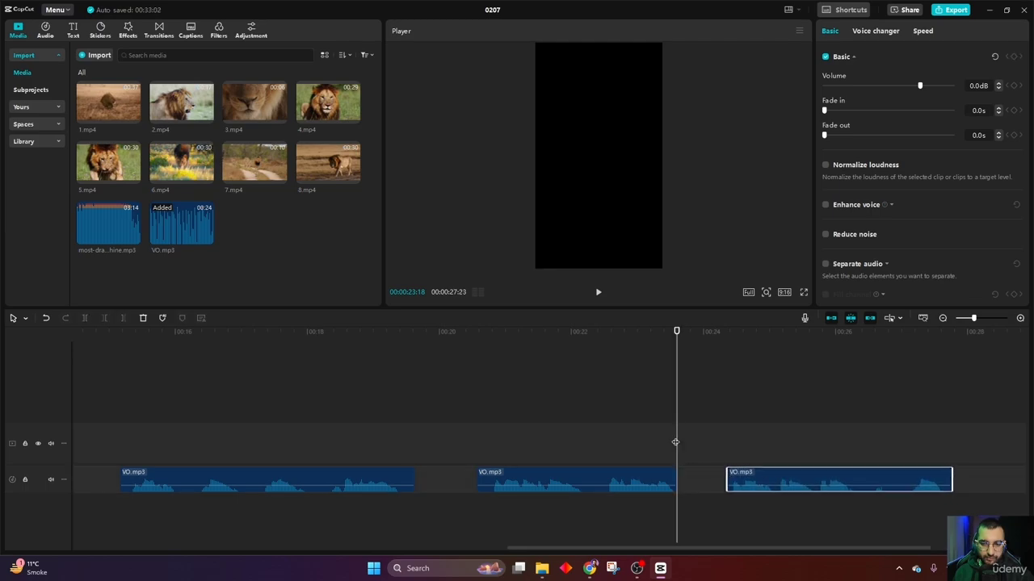
Step: Play into the sixth voice-over clip, split it at 00:00:25:03, and shift the remainder about 0.3 seconds later
left_click(615, 392)
key("space")
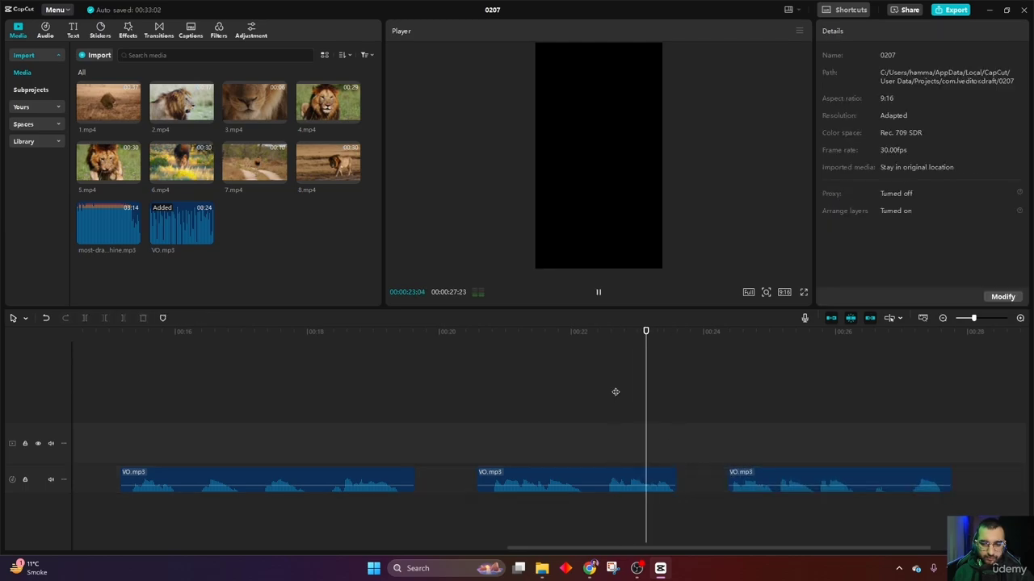
key("space")
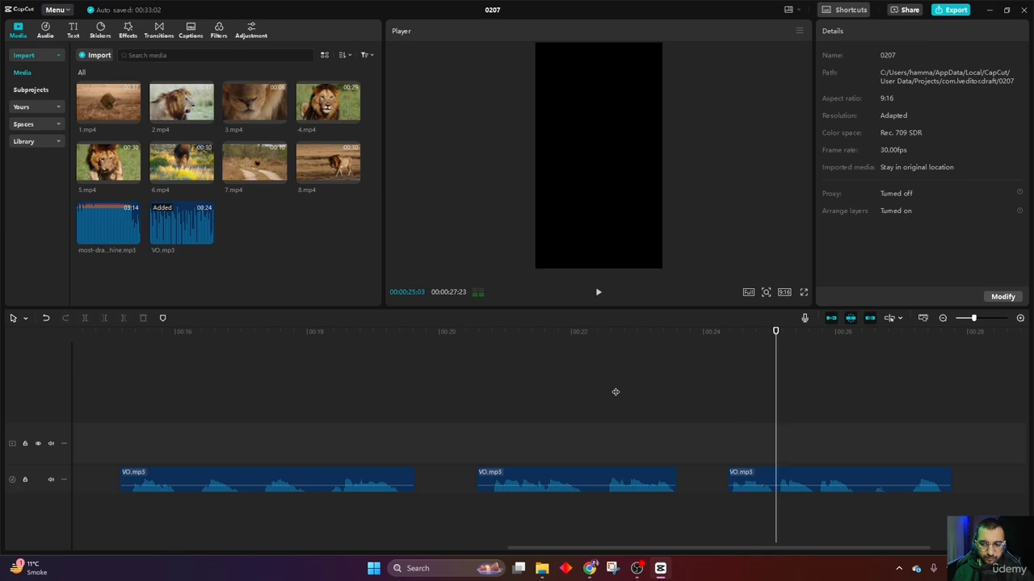
left_click(763, 482)
left_click(84, 318)
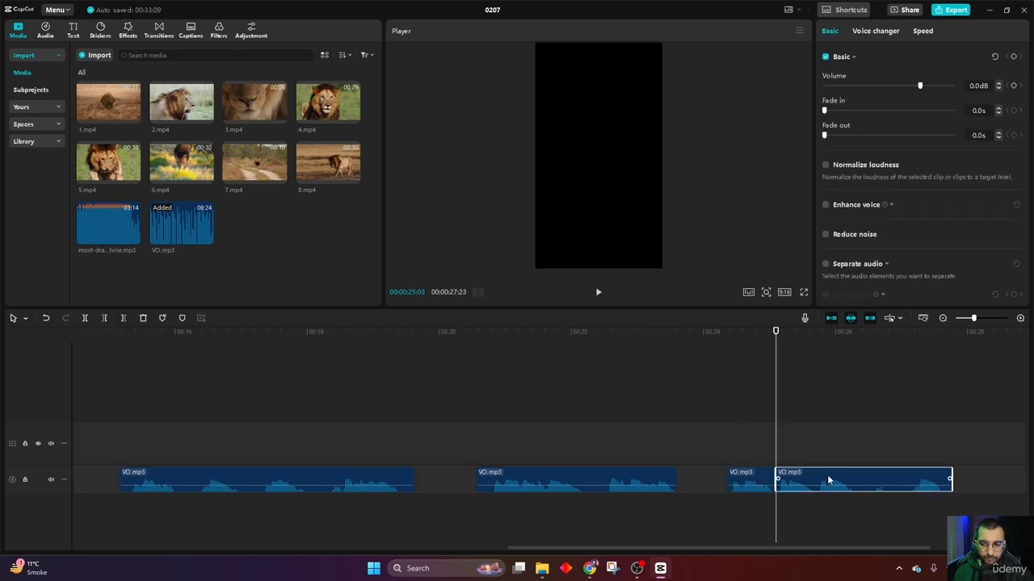
left_click_drag(829, 480, 849, 481)
Step: Play into the seventh voice-over clip and split it at 00:00:26:01
key("space")
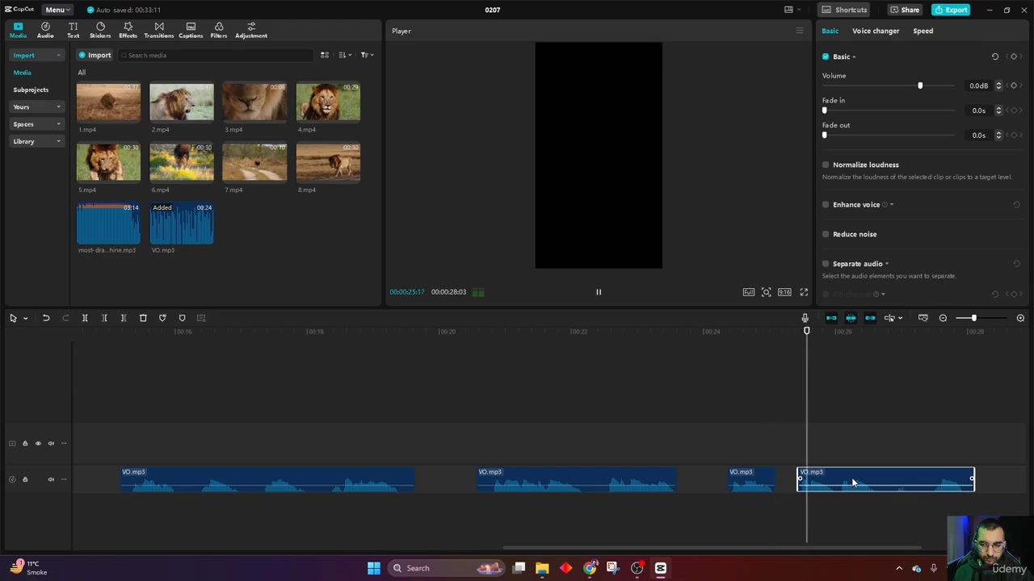
left_click_drag(841, 411, 838, 411)
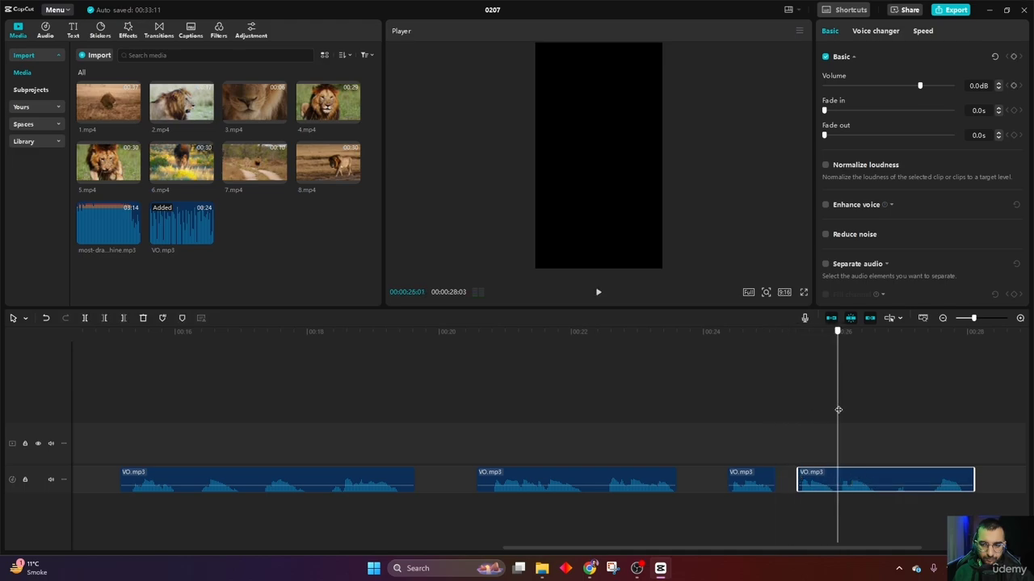
left_click(84, 319)
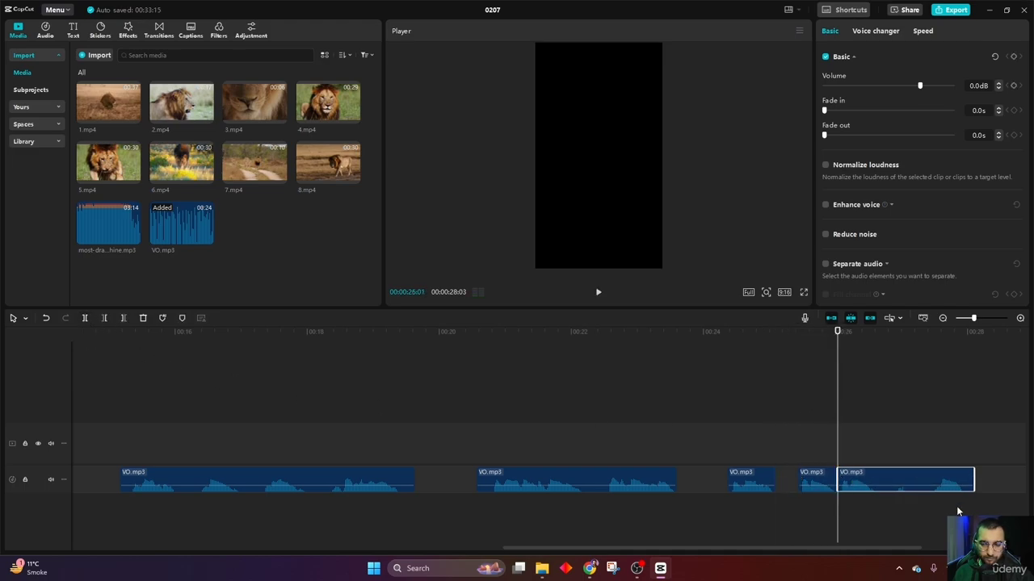
left_click_drag(906, 485, 816, 453)
key("space")
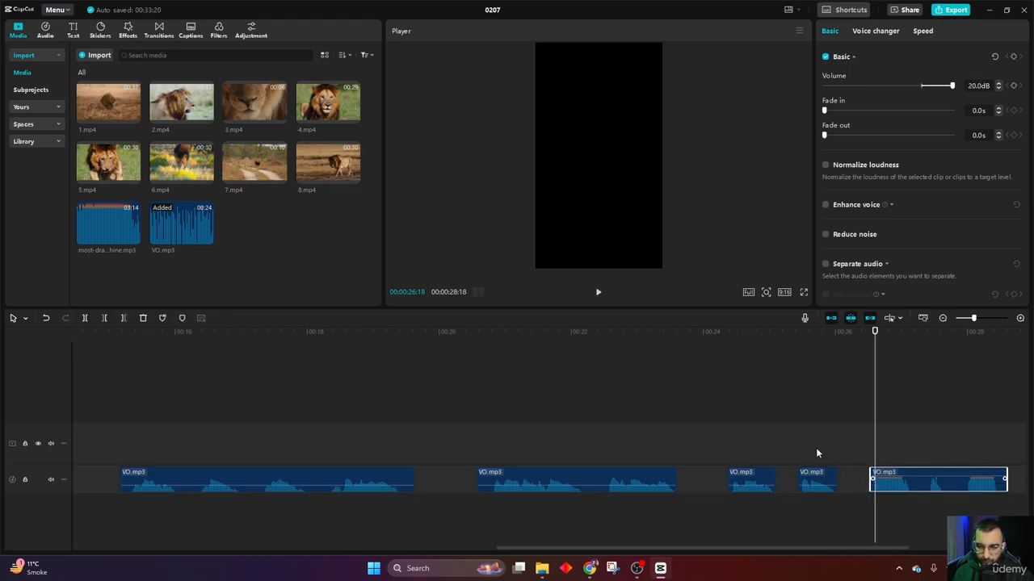
key("ctrl+z")
Step: Trim the last voice-over piece to about 0.6 seconds and place it at 00:00:26:11, leaving a gap of about 0.3 seconds
left_click_drag(937, 478, 843, 446)
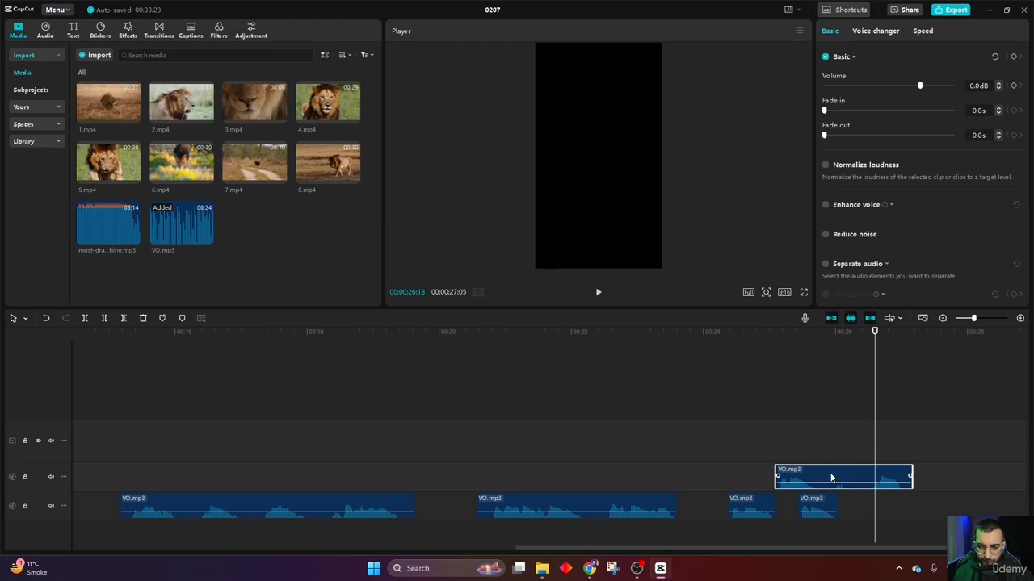
left_click_drag(885, 469, 827, 471)
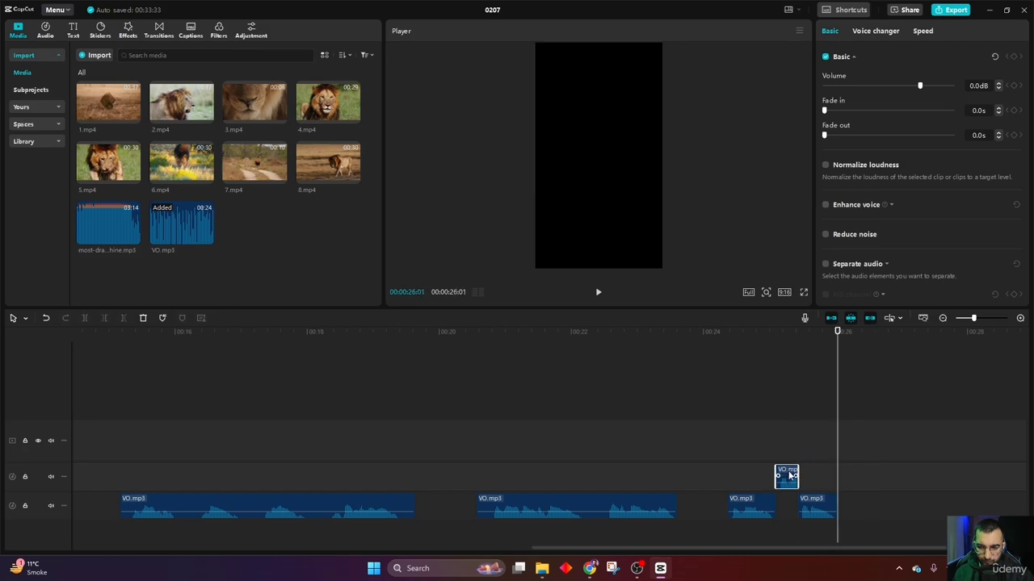
left_click_drag(789, 476, 850, 495)
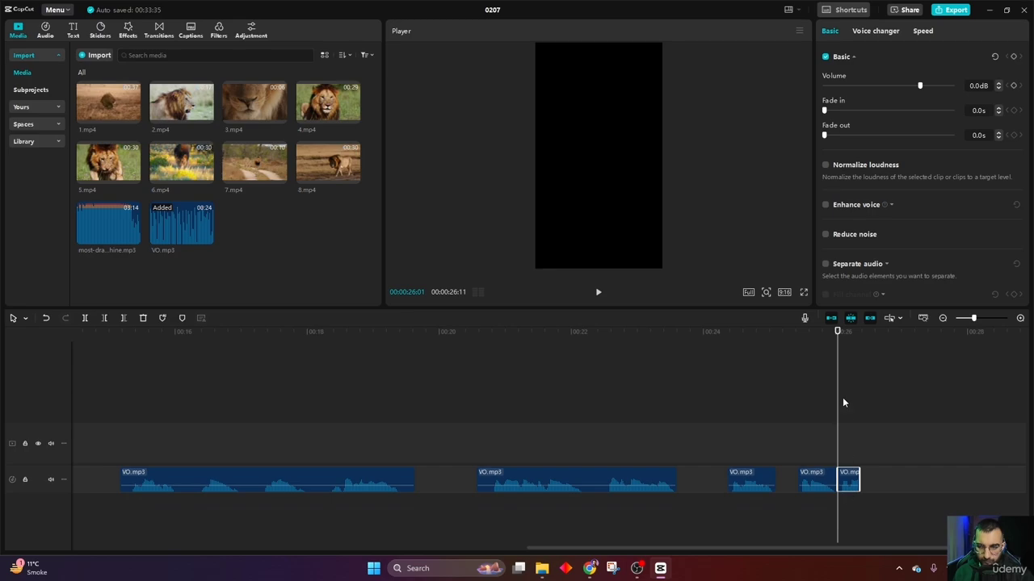
left_click_drag(843, 402, 860, 410)
left_click_drag(850, 477, 896, 478)
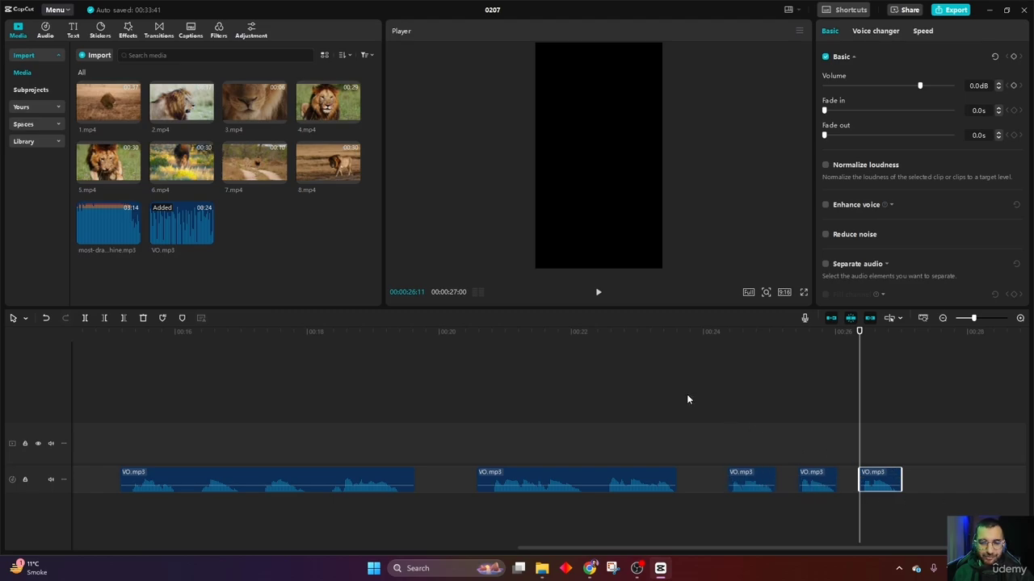
Step: Check the voice-over spacing by playing the final short clips and the first sentence from the start of the timeline
left_click(711, 336)
key("space")
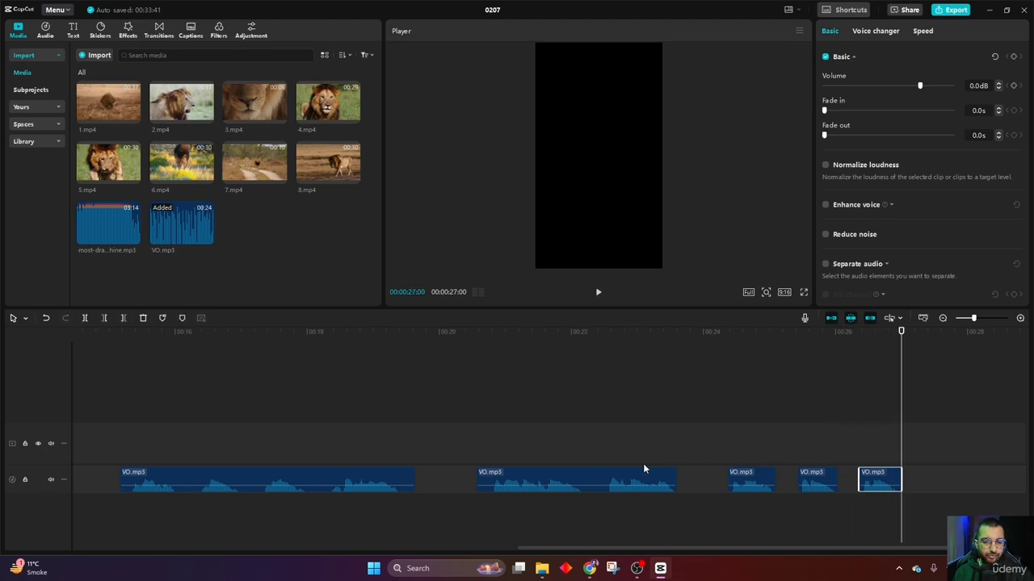
scroll(662, 490, "down", 6, "ctrl")
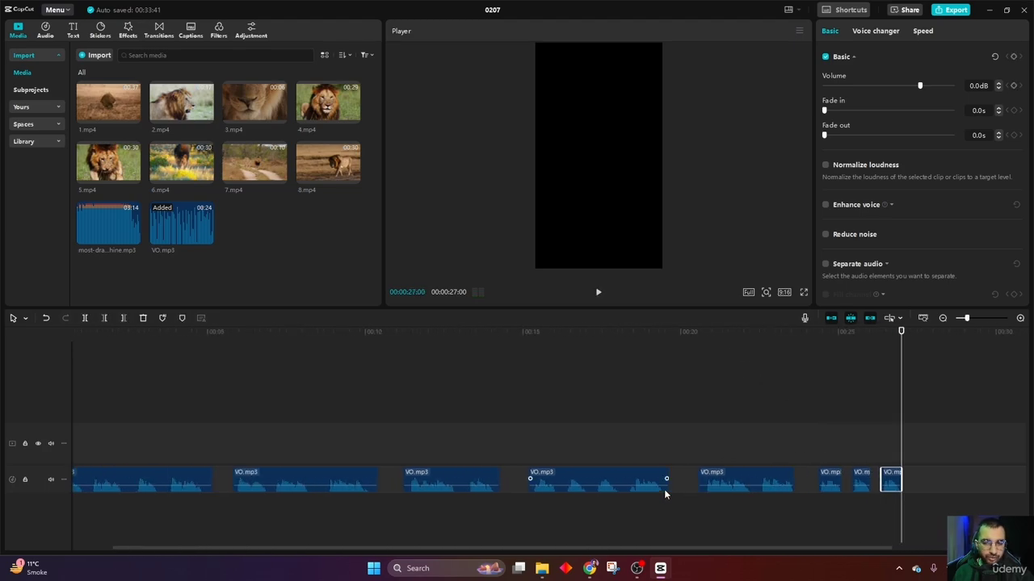
scroll(664, 491, "down", 1, "ctrl")
left_click(487, 432)
left_click_drag(488, 429, 28, 408)
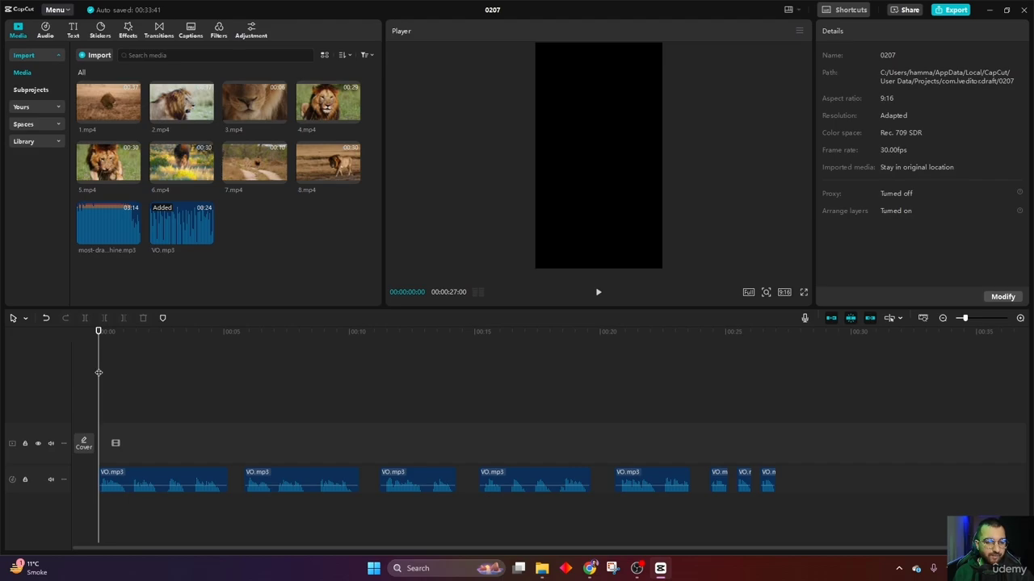
key("space")
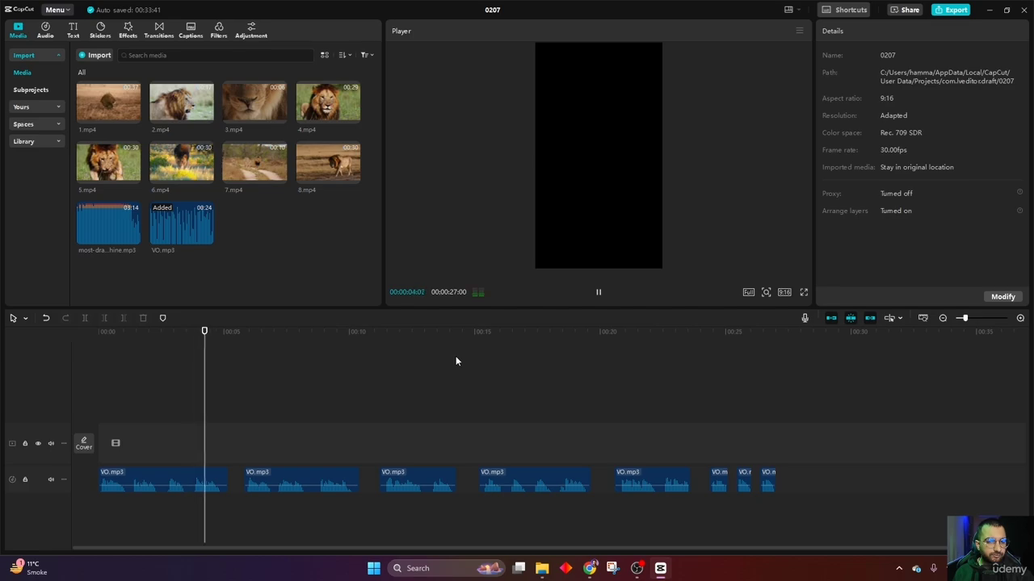
key("space")
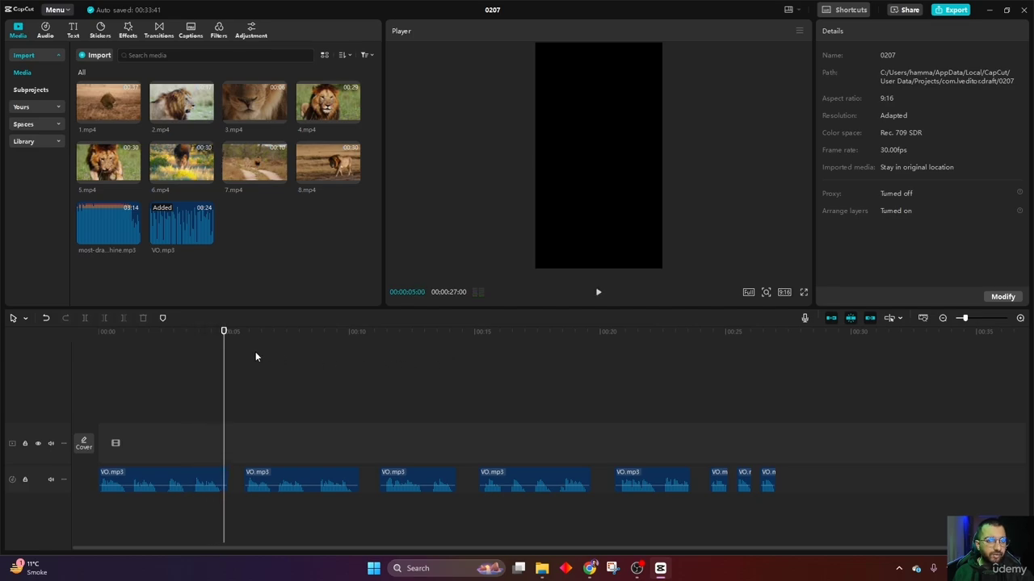
left_click_drag(223, 366, 97, 365)
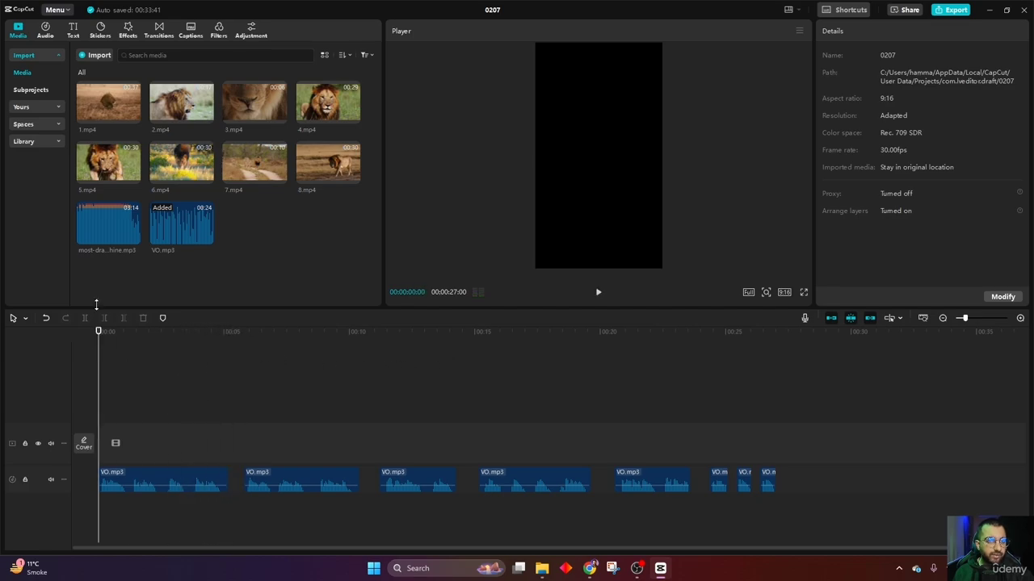
left_click(120, 101)
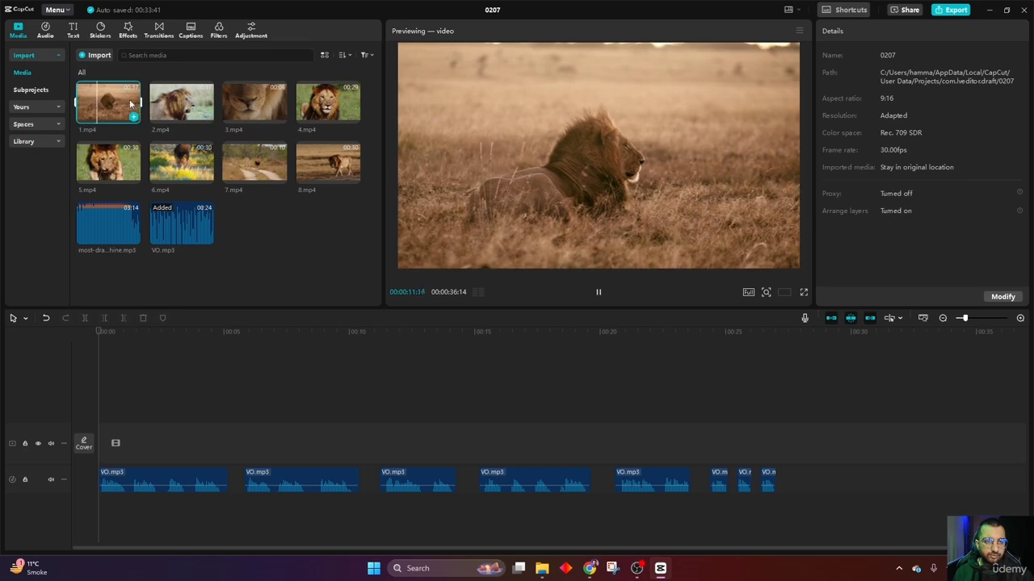
left_click_drag(130, 104, 102, 445)
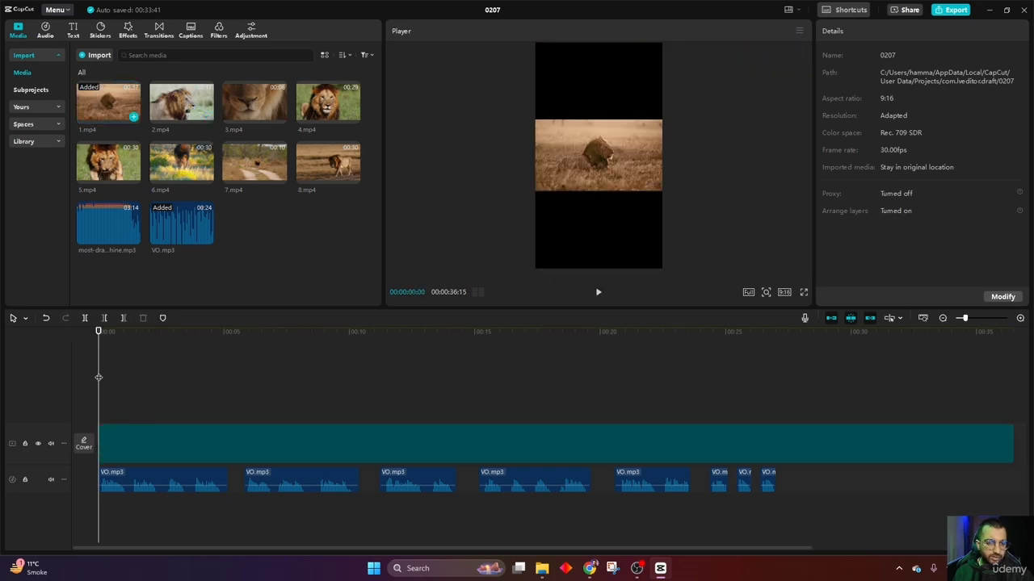
left_click(237, 374)
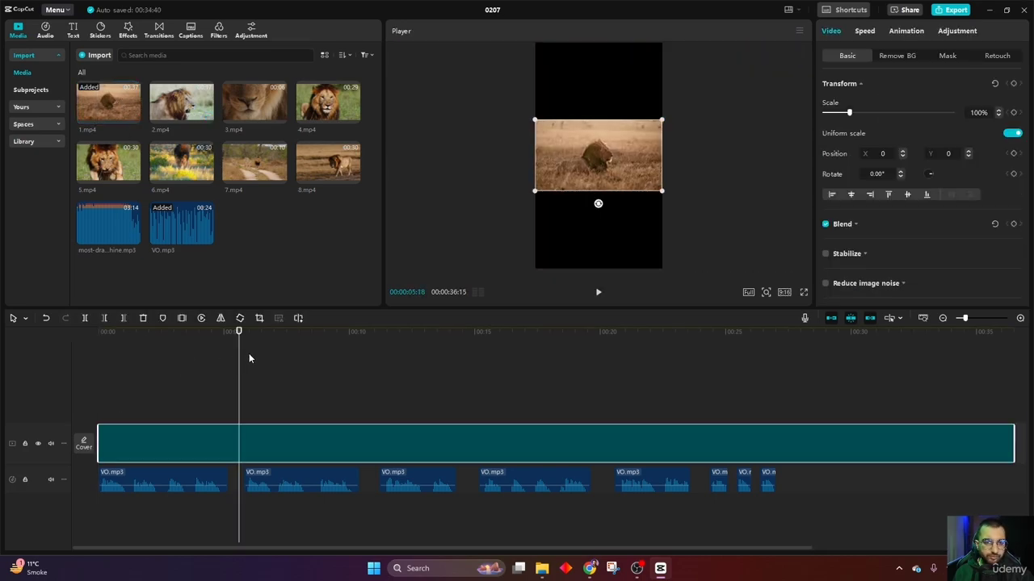
left_click_drag(239, 356, 97, 410)
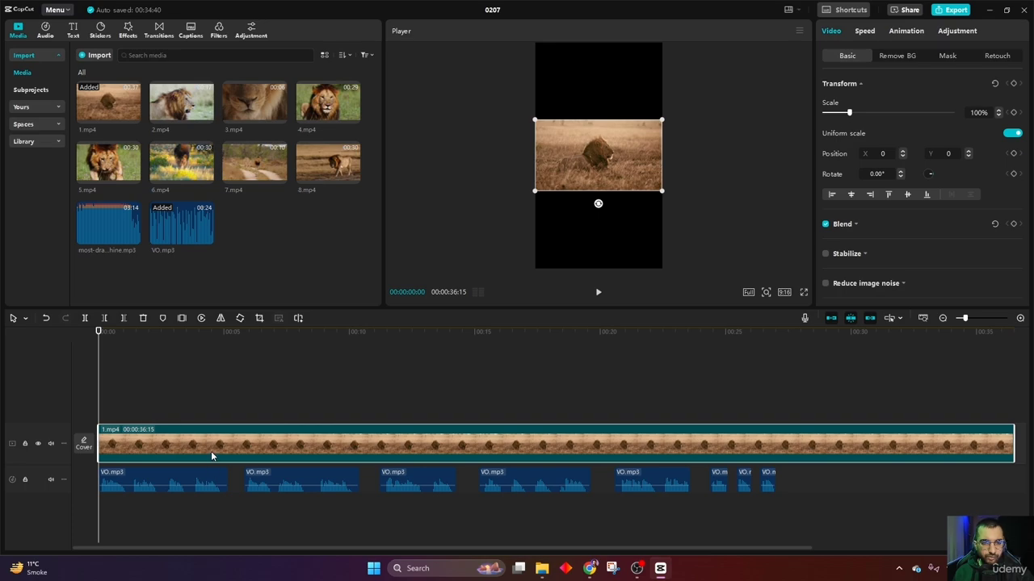
key("Delete")
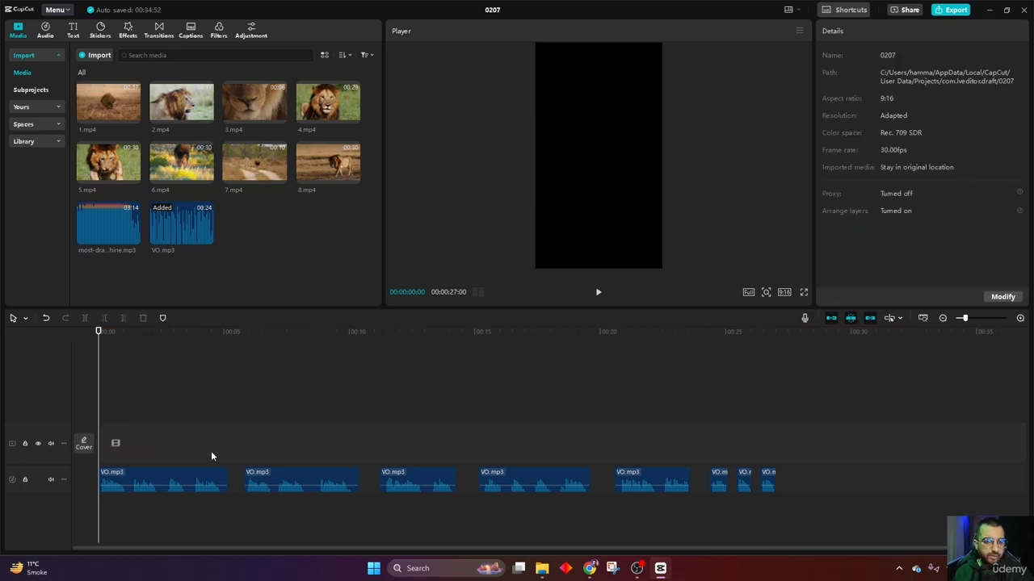
Step: Preview and place 2.mp4 at the start of the video track, and reframe it at 316% scale with X position -389
left_click(181, 107)
key("space")
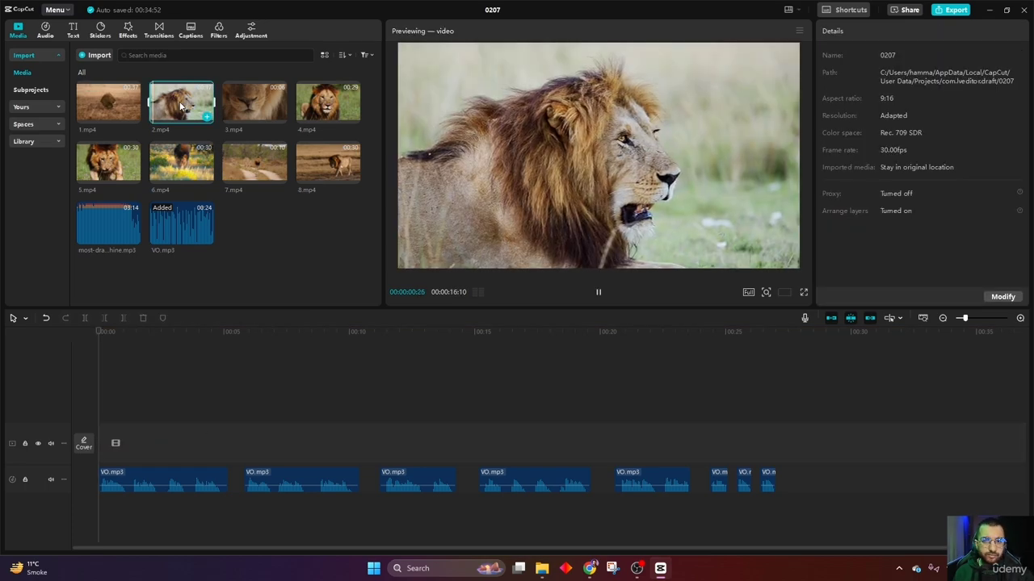
left_click_drag(206, 118, 102, 451)
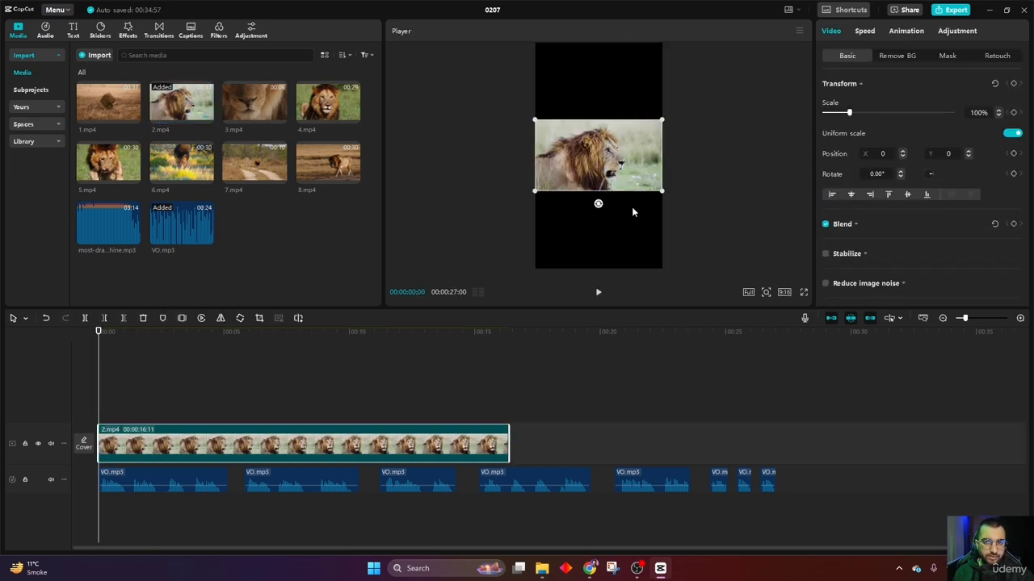
left_click_drag(661, 192, 803, 369)
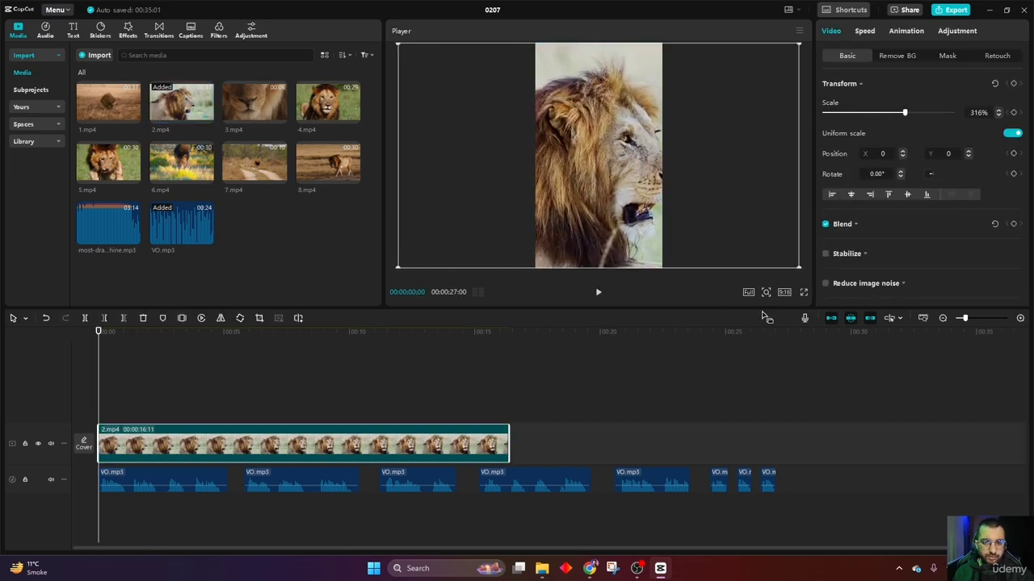
left_click_drag(636, 210, 619, 208)
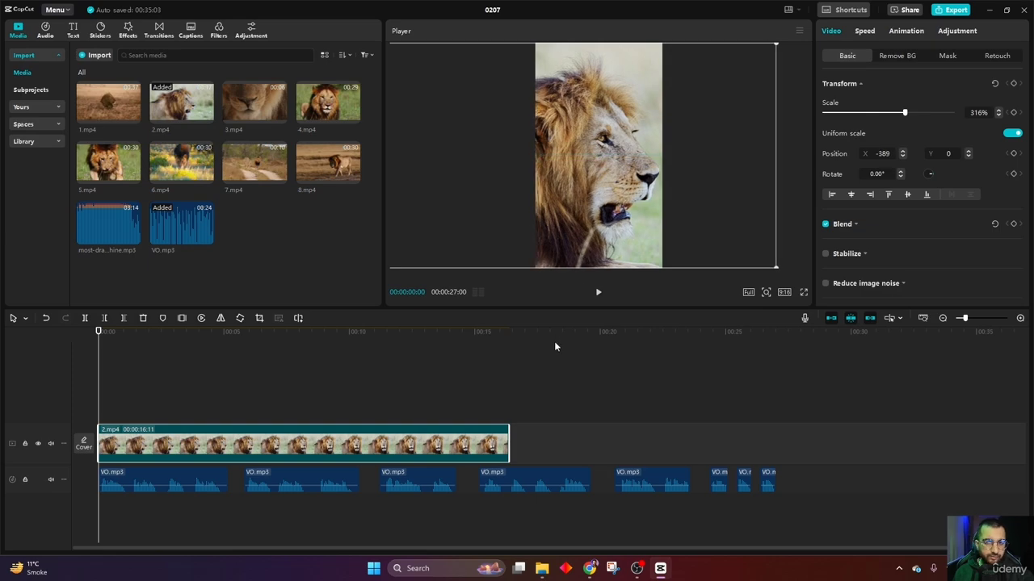
Step: Play the opening with its voice-over and trim about 3.6 seconds off the beginning of 2.mp4, leaving 00:00:12:23
key("space")
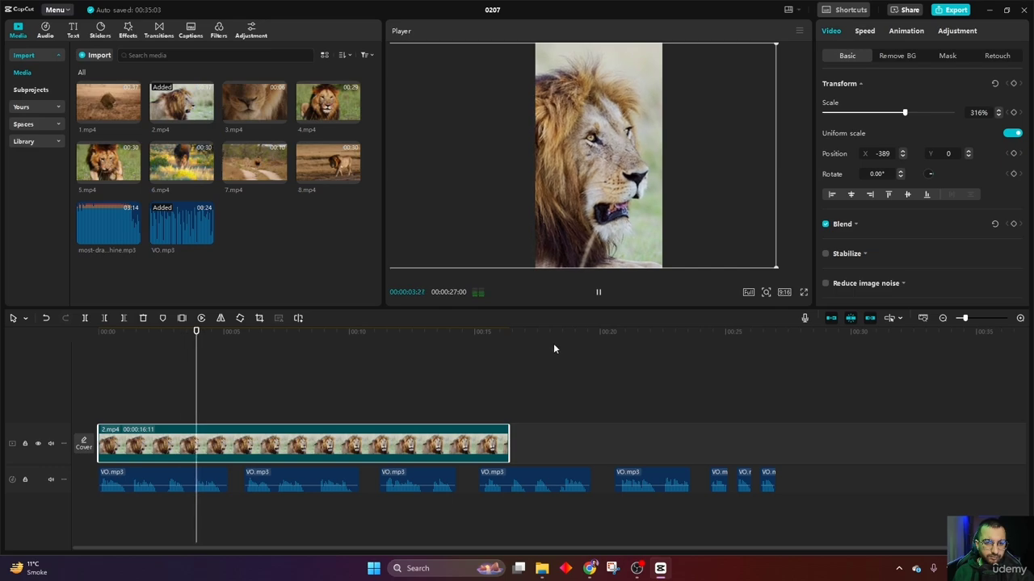
key("space")
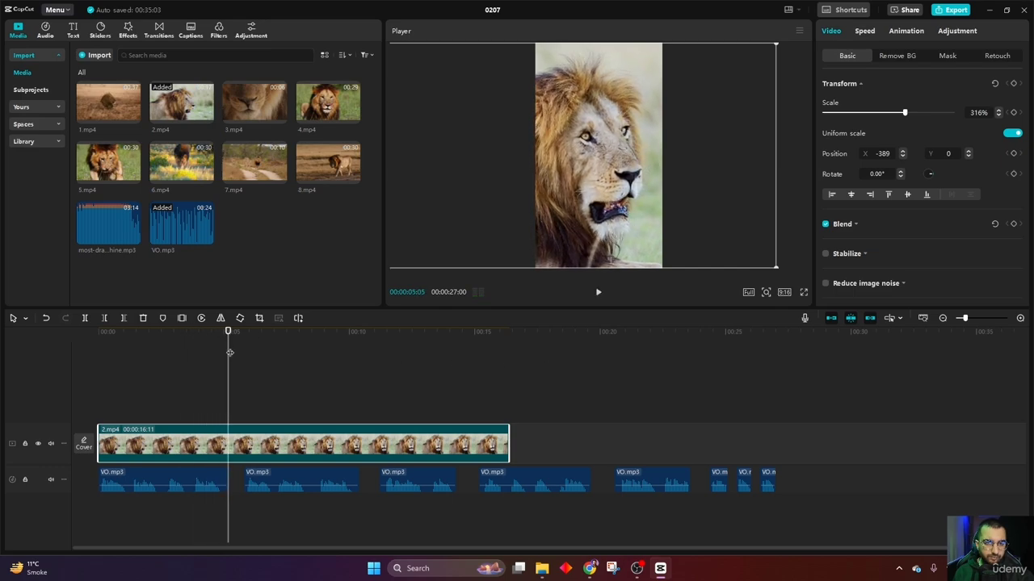
left_click_drag(229, 352, 303, 355)
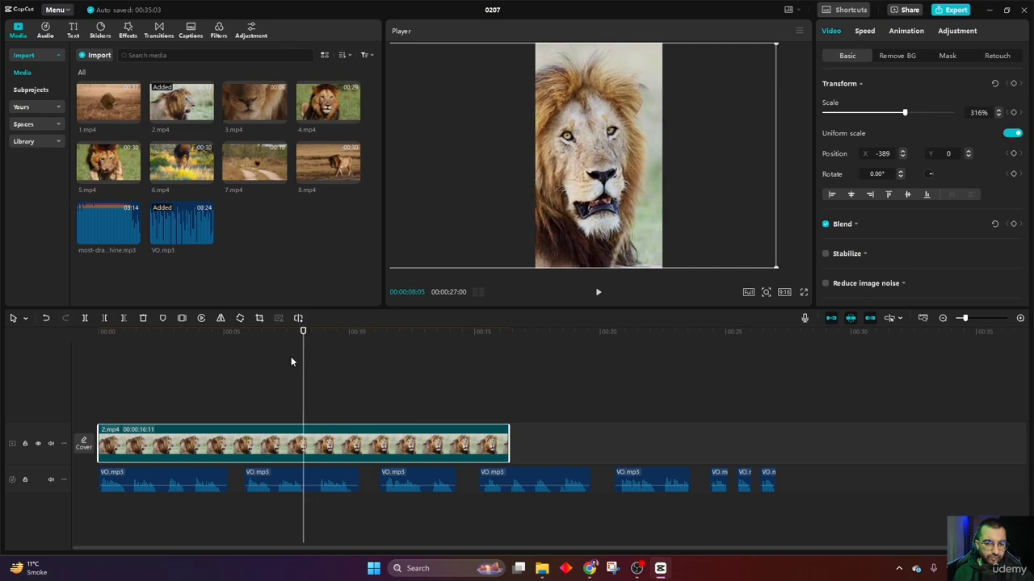
left_click_drag(104, 439, 254, 437)
left_click_drag(100, 438, 304, 438)
left_click_drag(300, 372, 76, 374)
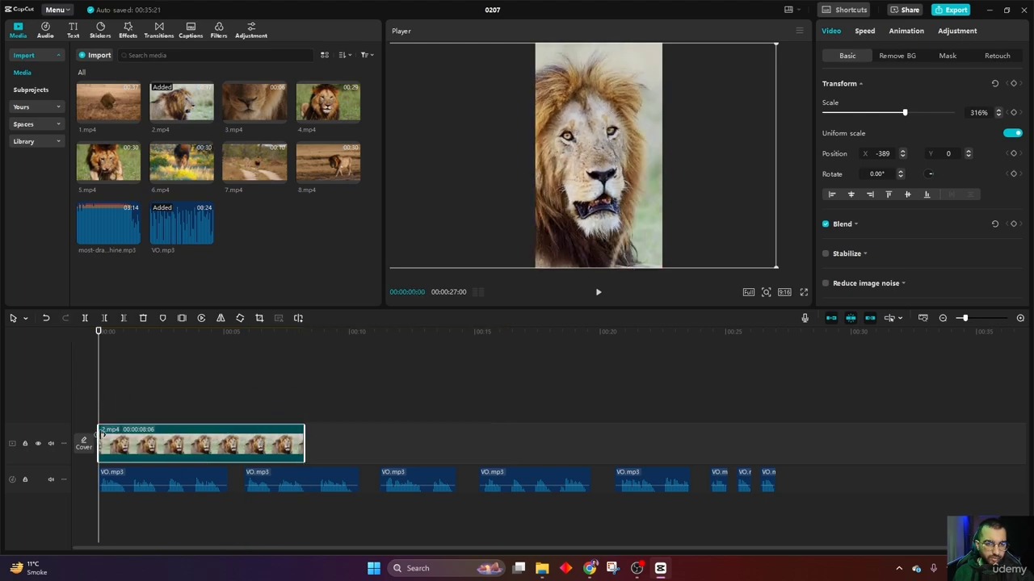
left_click_drag(100, 438, 48, 439)
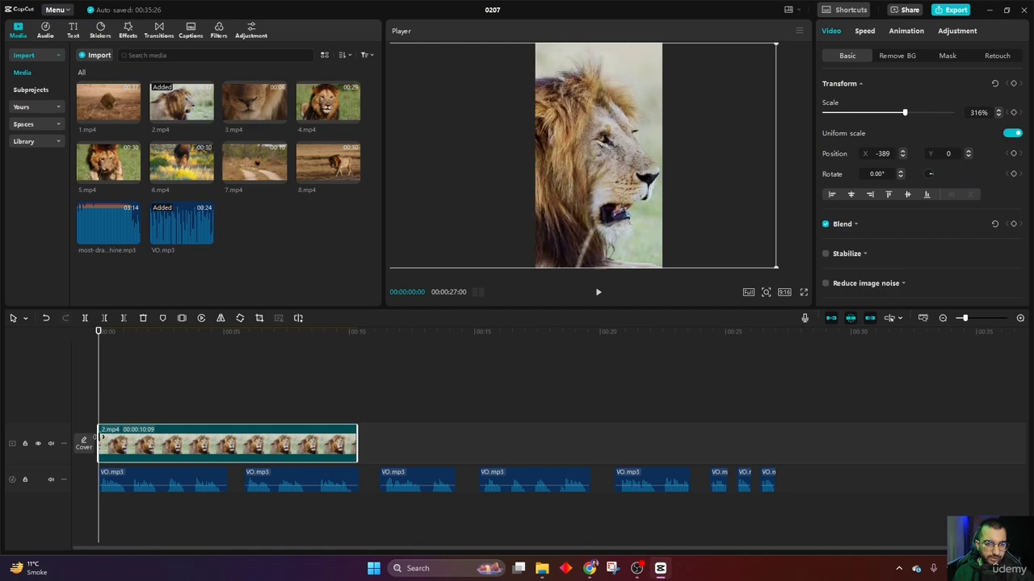
left_click_drag(100, 439, 66, 443)
Step: Play through the first voice-over sentence and trim the end of 2.mp4 to 00:00:05:13
key("space")
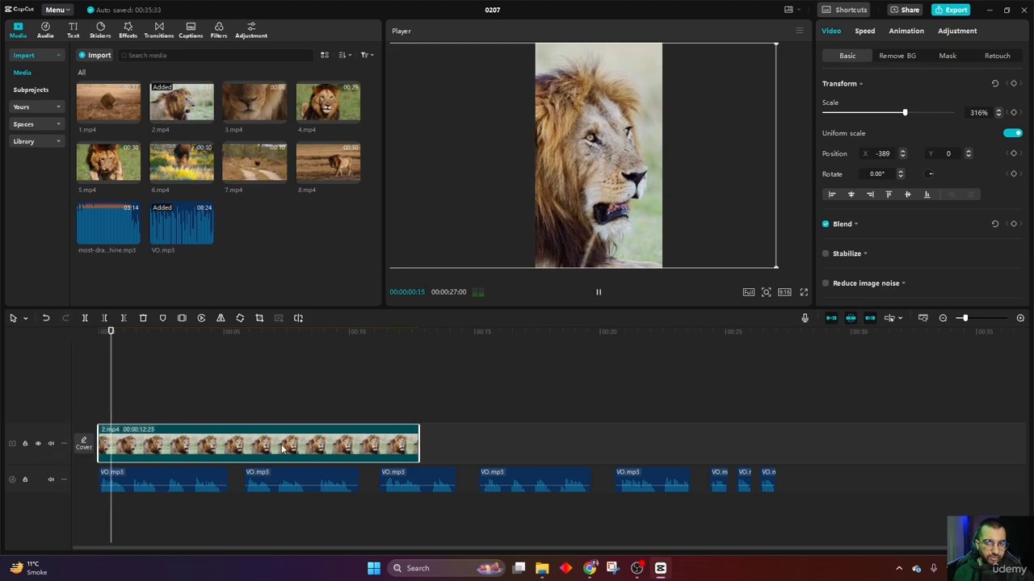
key("space")
key("space")
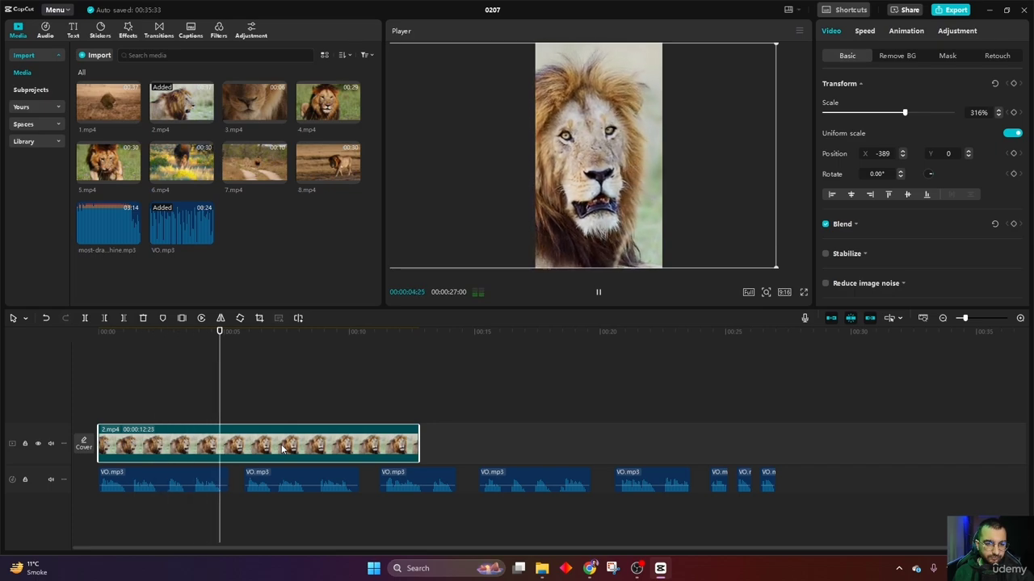
key("space")
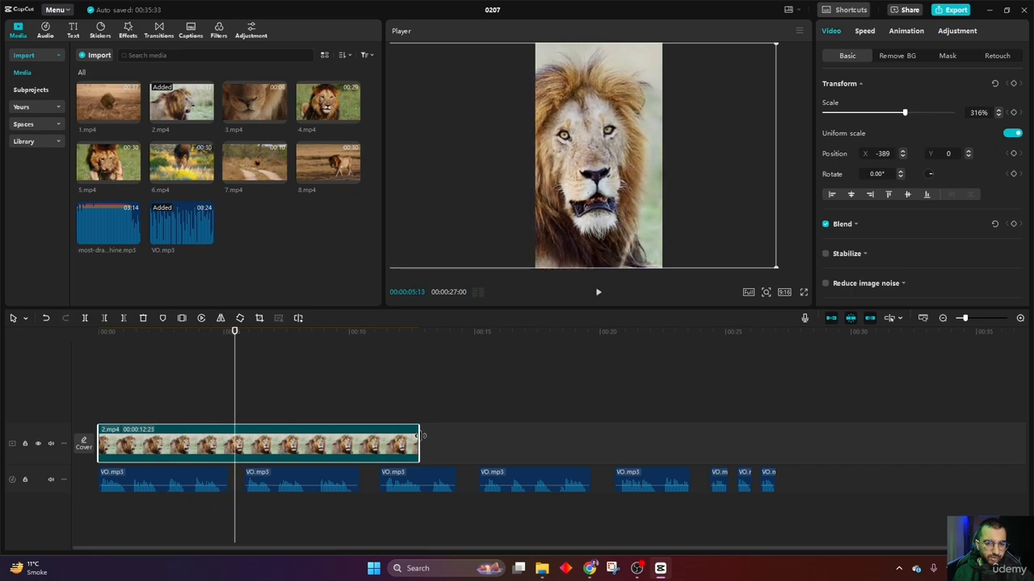
left_click_drag(419, 436, 237, 440)
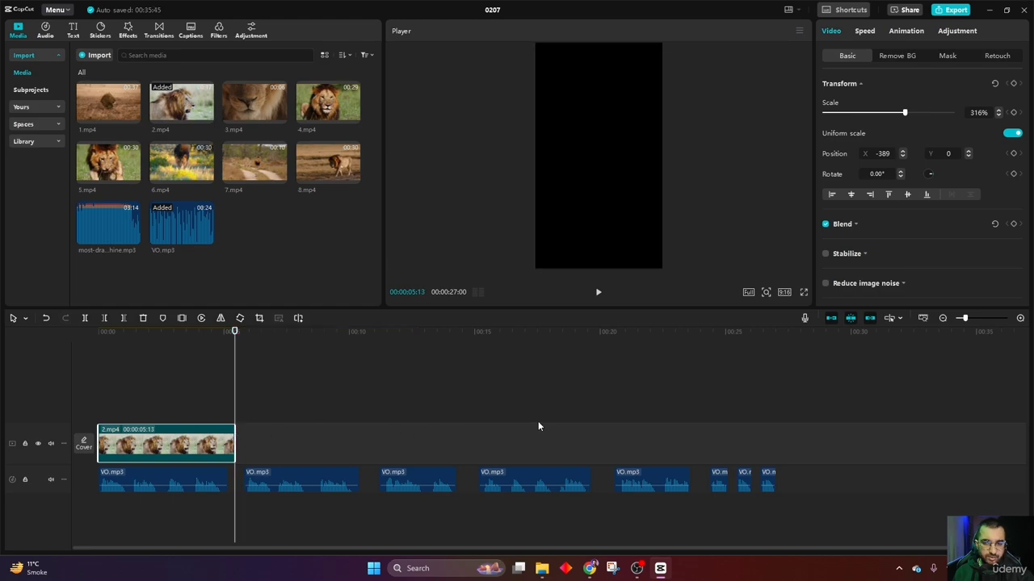
Step: Play the second voice-over sentence and place 3.mp4 directly after 2.mp4, enlarged to 316% scale
key("space")
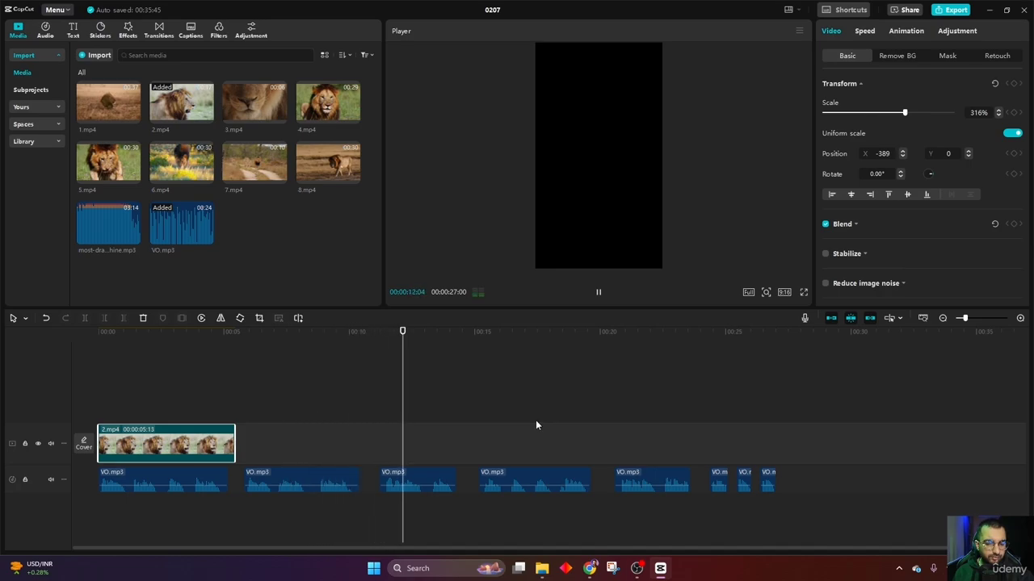
key("space")
left_click(315, 333)
left_click_drag(308, 343, 238, 352)
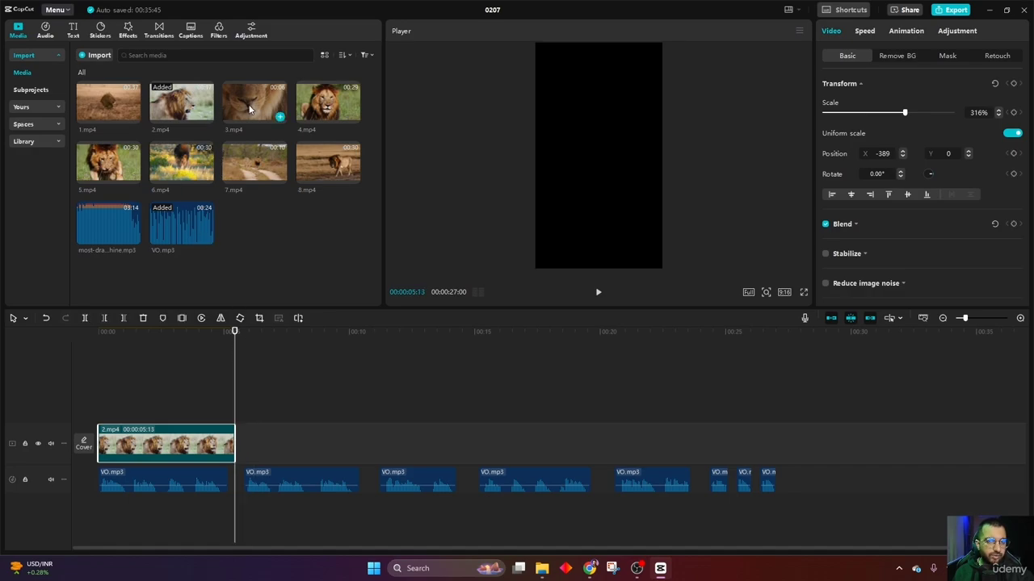
left_click_drag(272, 108, 240, 447)
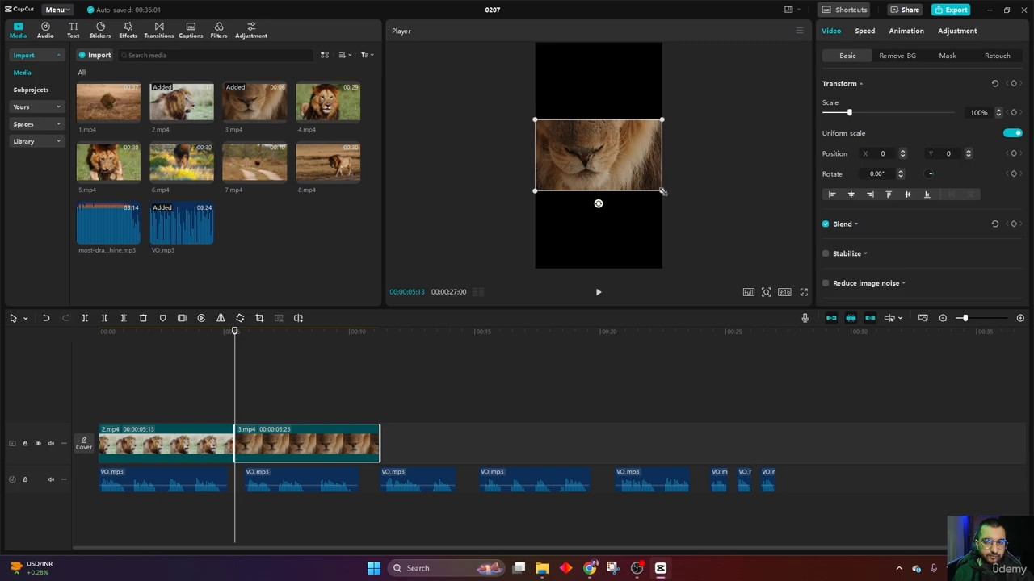
left_click_drag(662, 191, 822, 354)
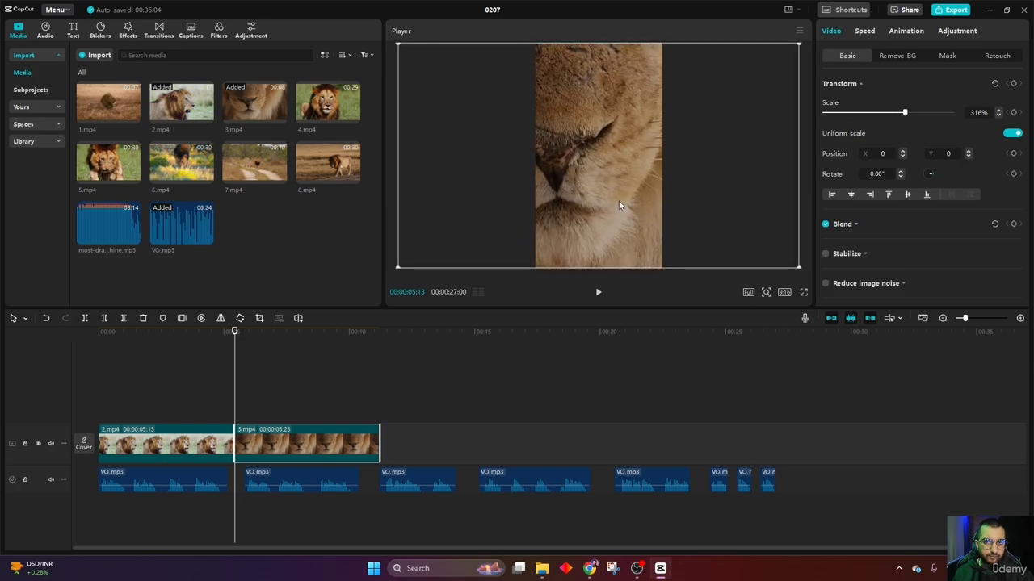
Step: Shift 3.mp4 to X position 188 and play it with the second voice-over sentence
left_click_drag(619, 204, 628, 205)
key("space")
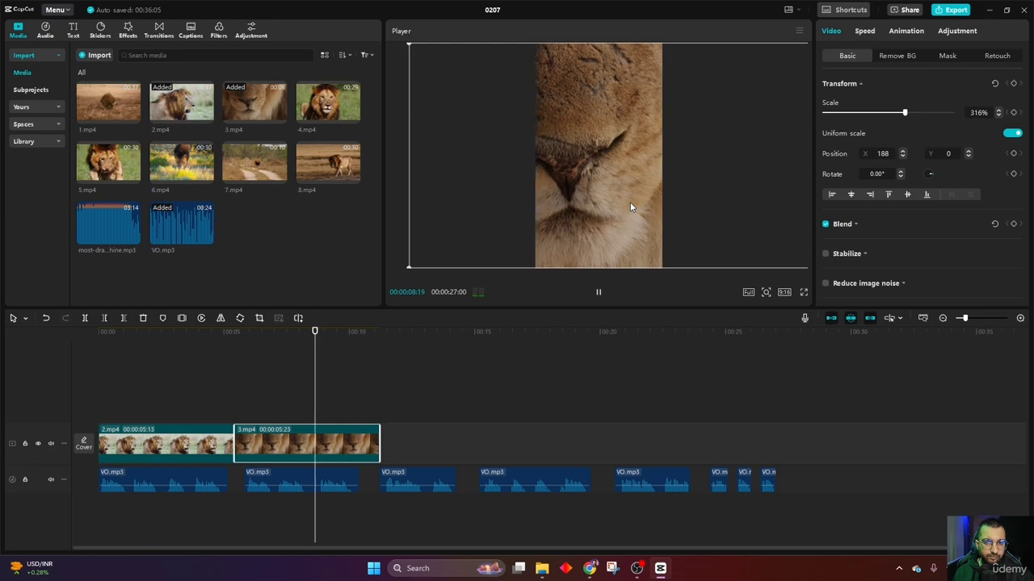
key("space")
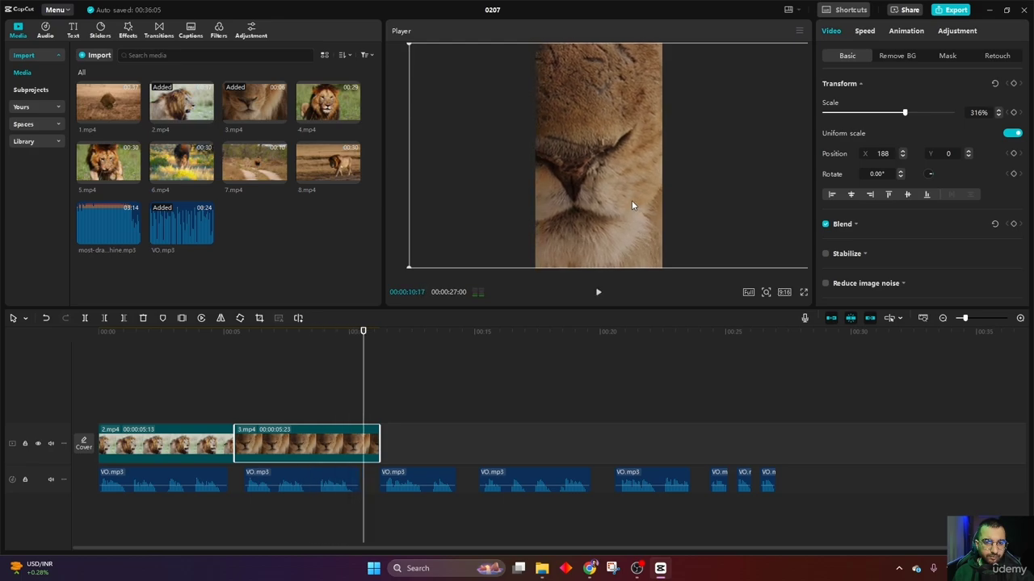
Step: Try other horizontal framings of 3.mp4, settle on X position 0, and trim its end to 00:00:05:10
left_click_drag(363, 332, 369, 332)
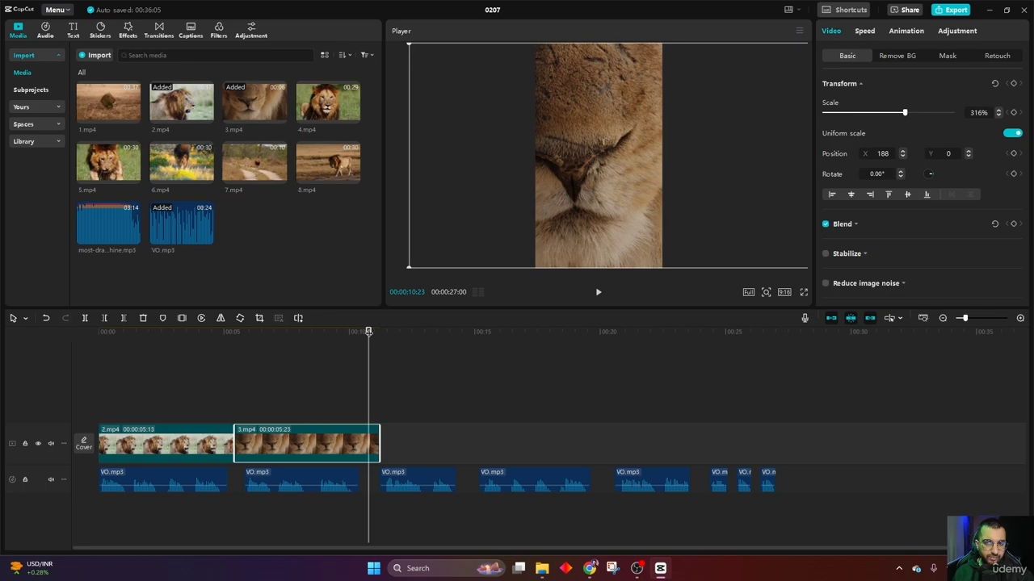
left_click_drag(595, 182, 625, 190)
left_click_drag(629, 179, 622, 180)
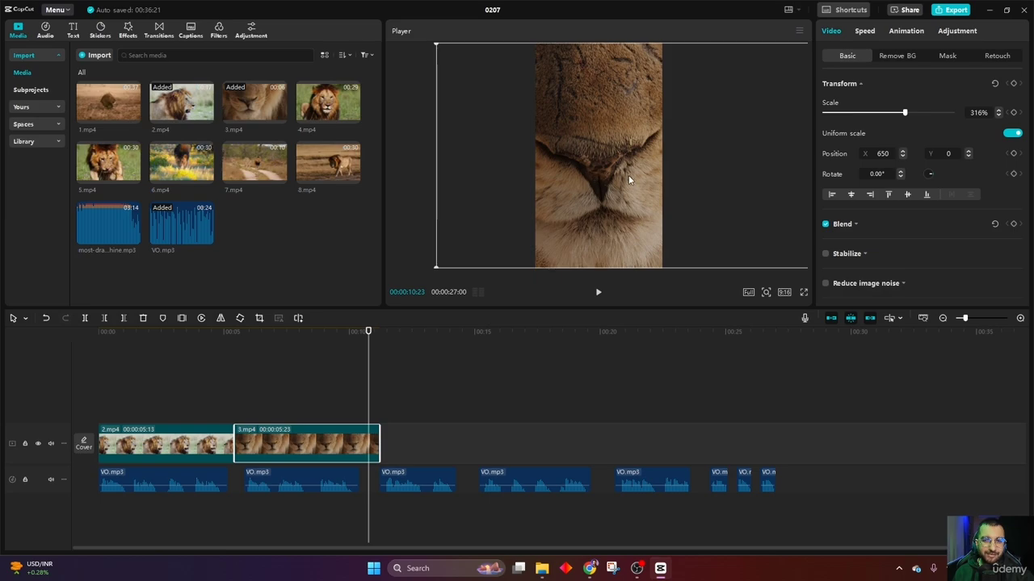
left_click_drag(621, 186, 600, 192)
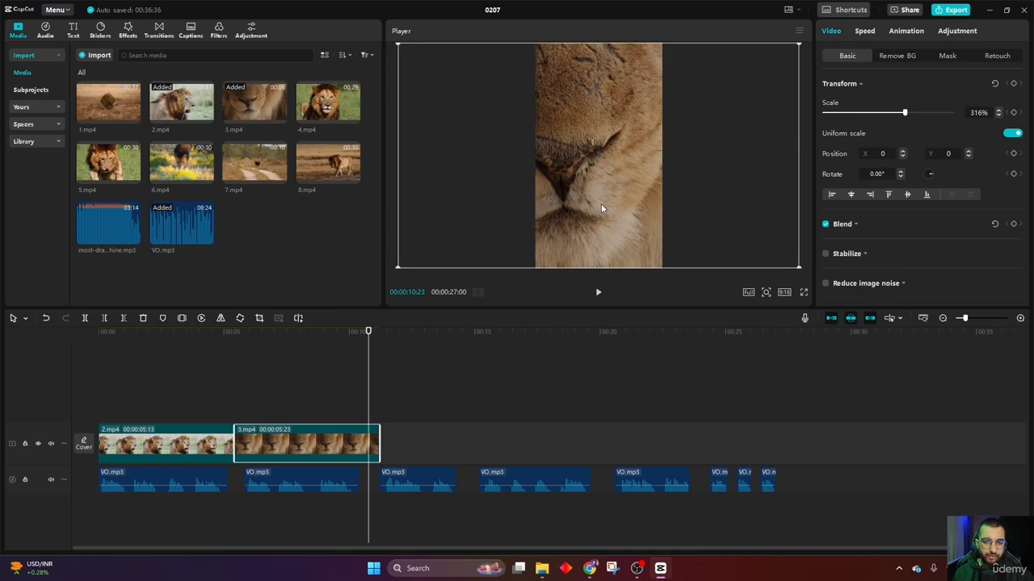
left_click_drag(379, 432, 369, 444)
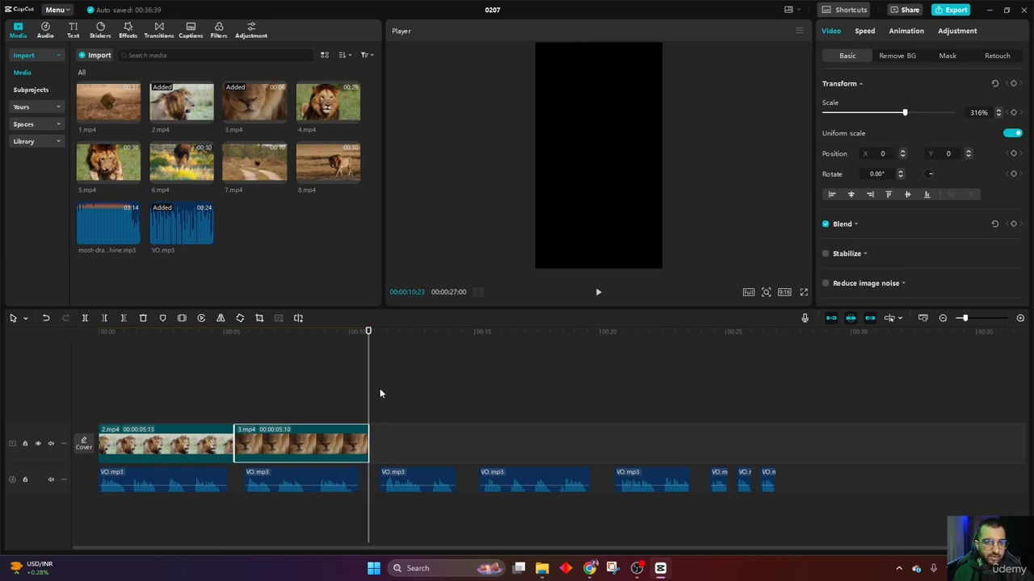
Step: Play the third voice-over sentence and place 5.mp4 directly after 3.mp4, reframed at 383% scale with X position 311
key("space")
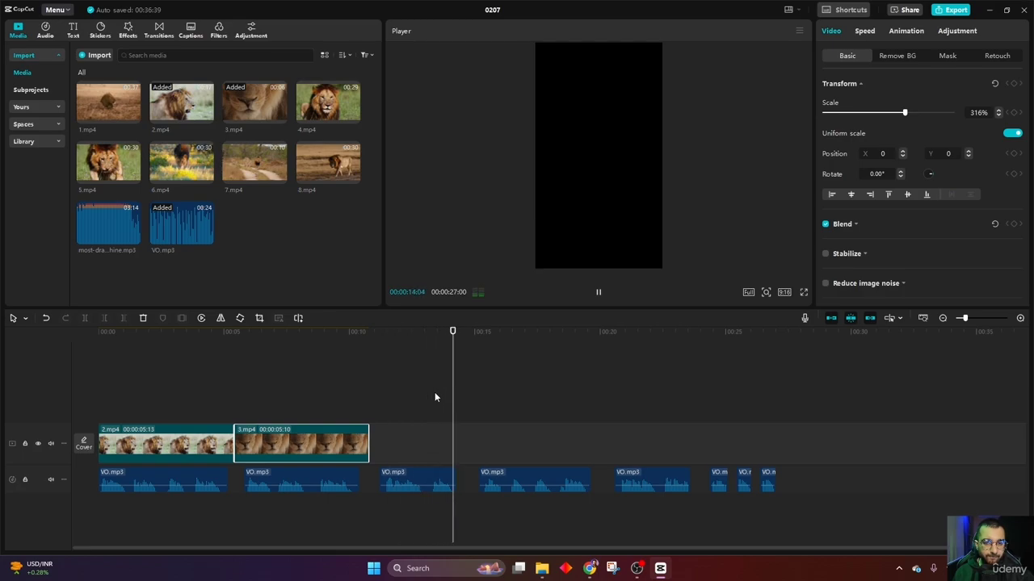
key("space")
left_click_drag(392, 331, 379, 335)
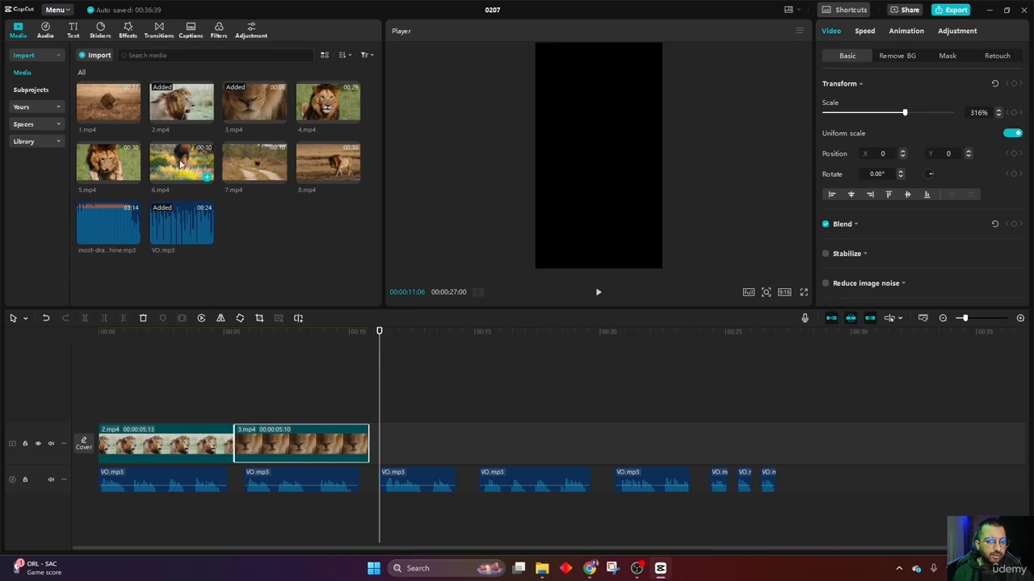
left_click_drag(122, 166, 370, 437)
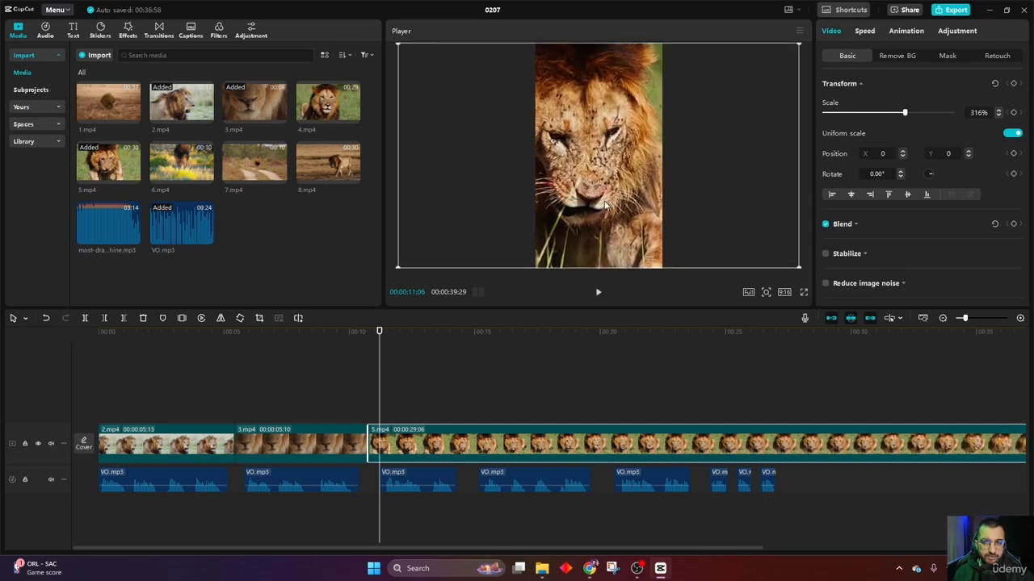
left_click_drag(604, 202, 620, 205)
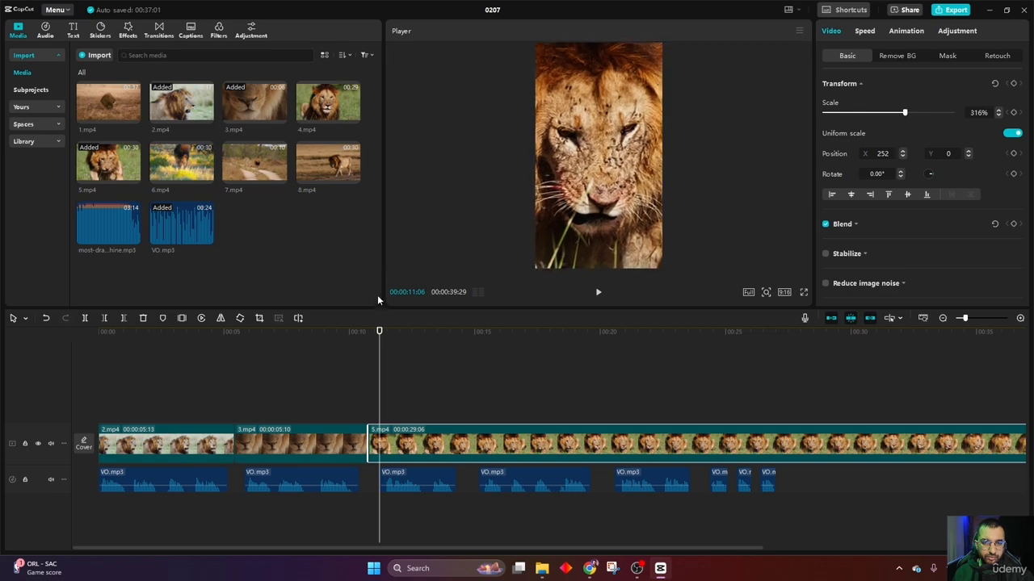
left_click_drag(356, 316, 361, 314)
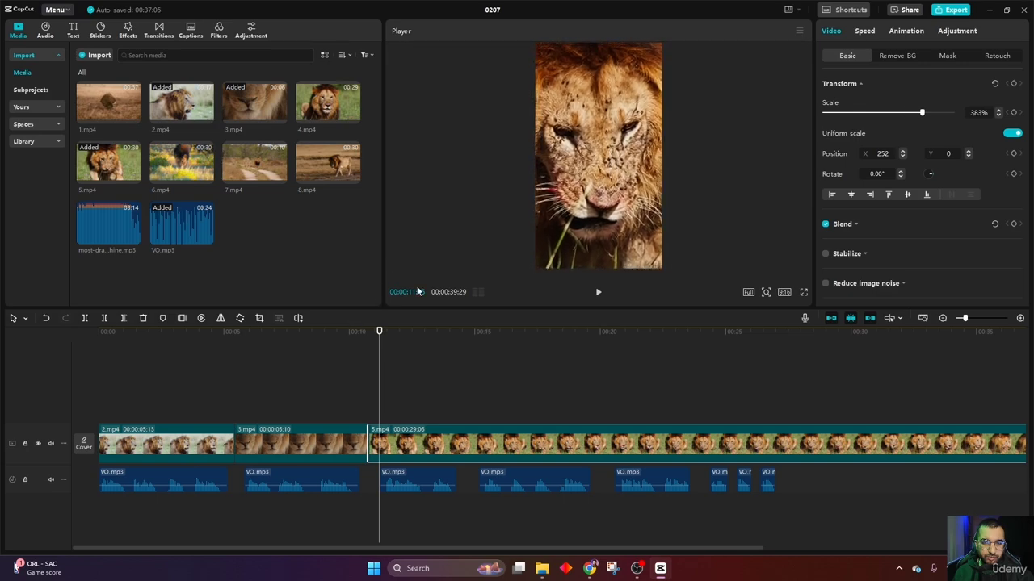
left_click_drag(613, 201, 617, 202)
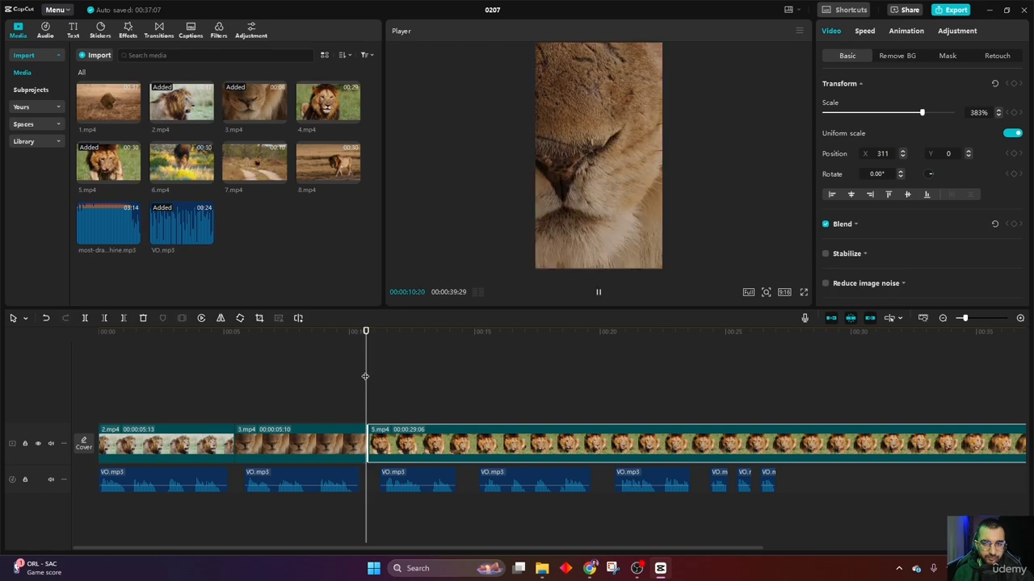
Step: Play through 5.mp4 to find a better starting moment and trim its beginning to leave 00:00:23:00
key("space")
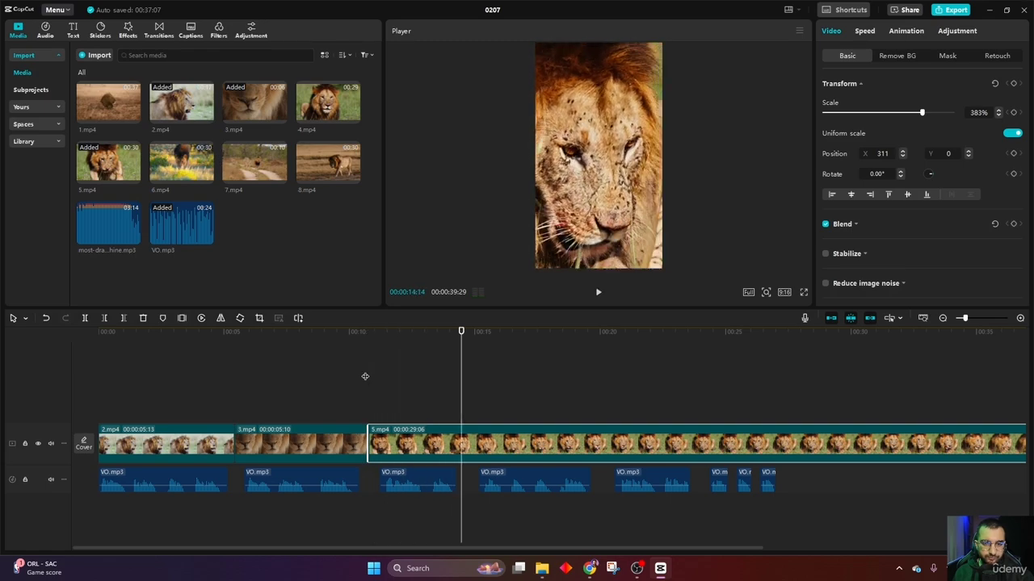
key("space")
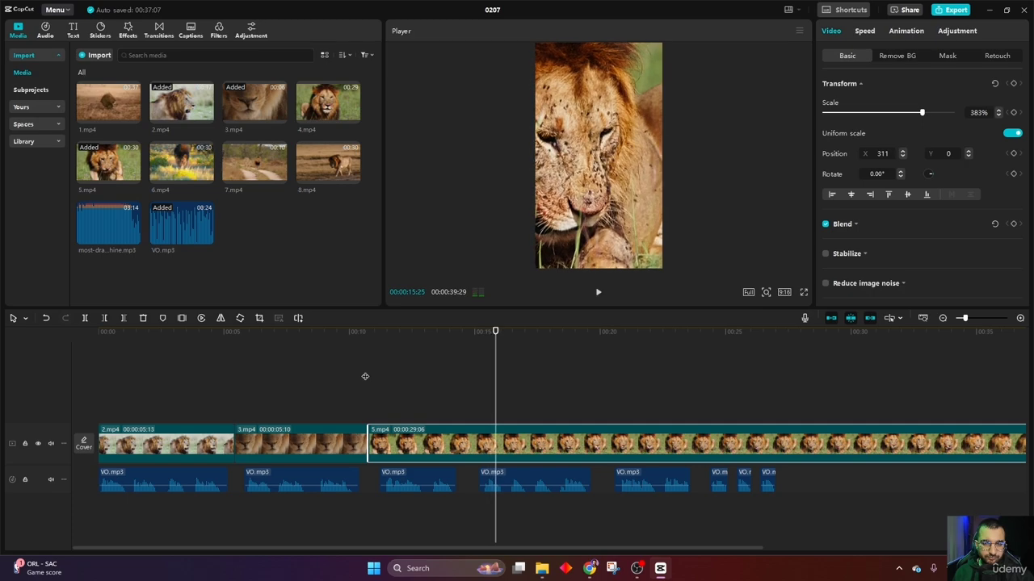
key("space")
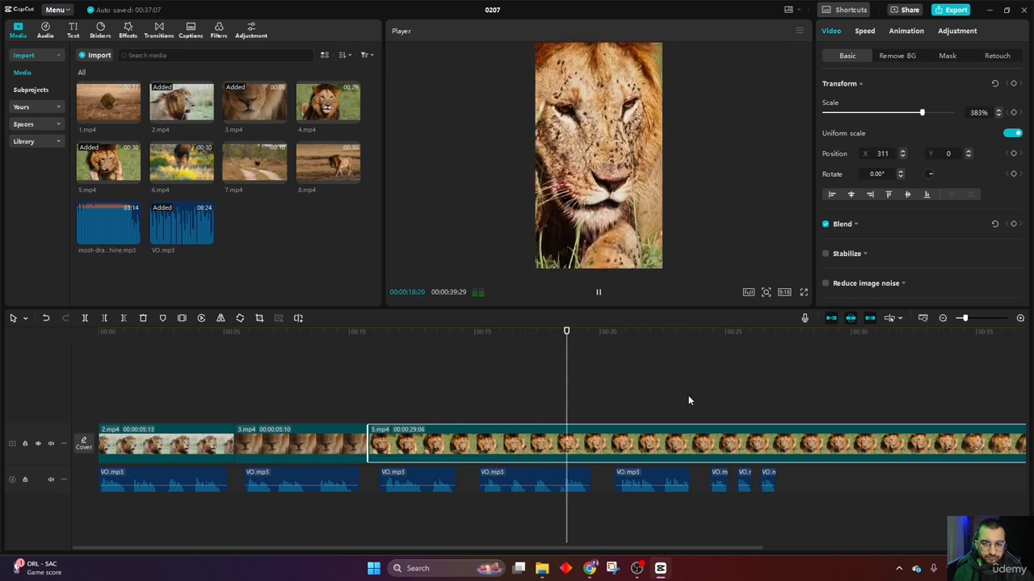
key("space")
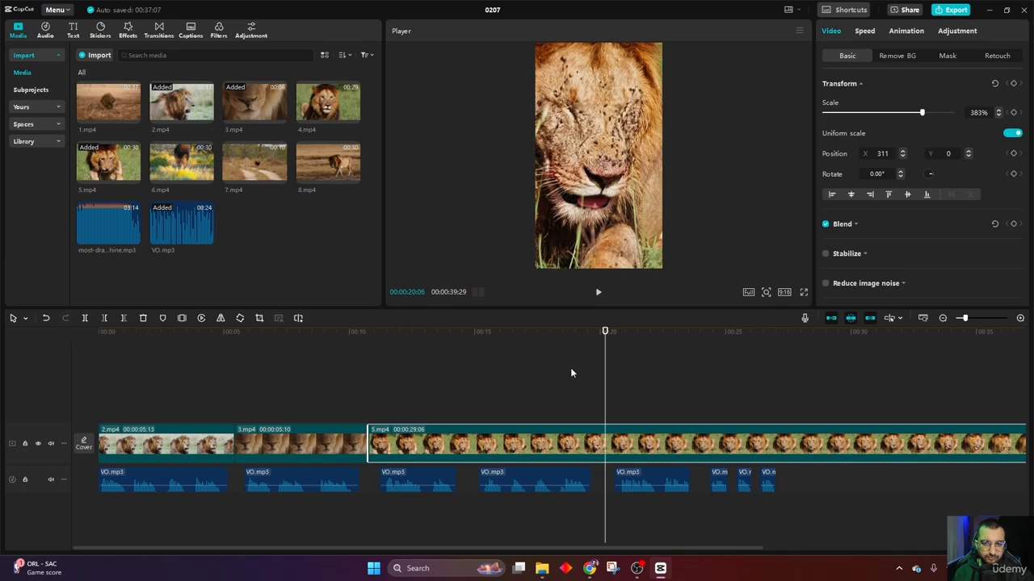
left_click_drag(603, 346, 524, 347)
left_click_drag(369, 442, 524, 442)
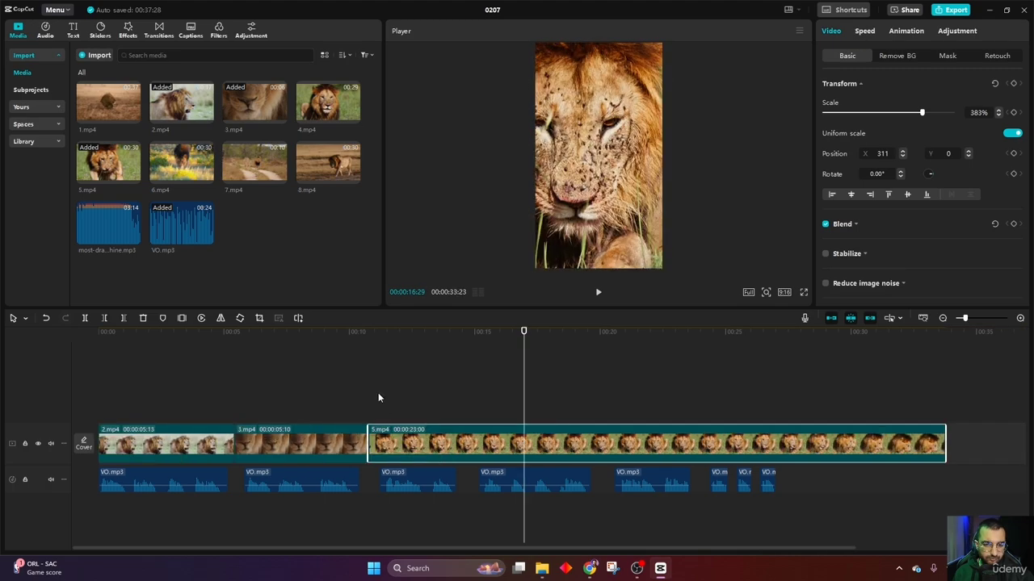
Step: Enlarge the trimmed 5.mp4 to 425% scale, check the framing in playback, and shift it to X position 540
left_click(376, 335)
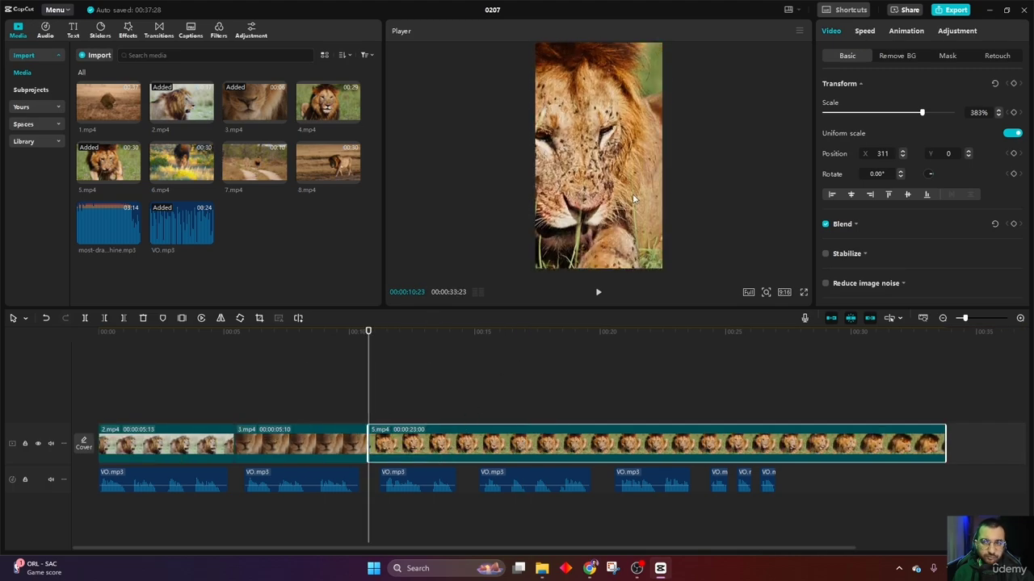
left_click_drag(925, 114, 934, 113)
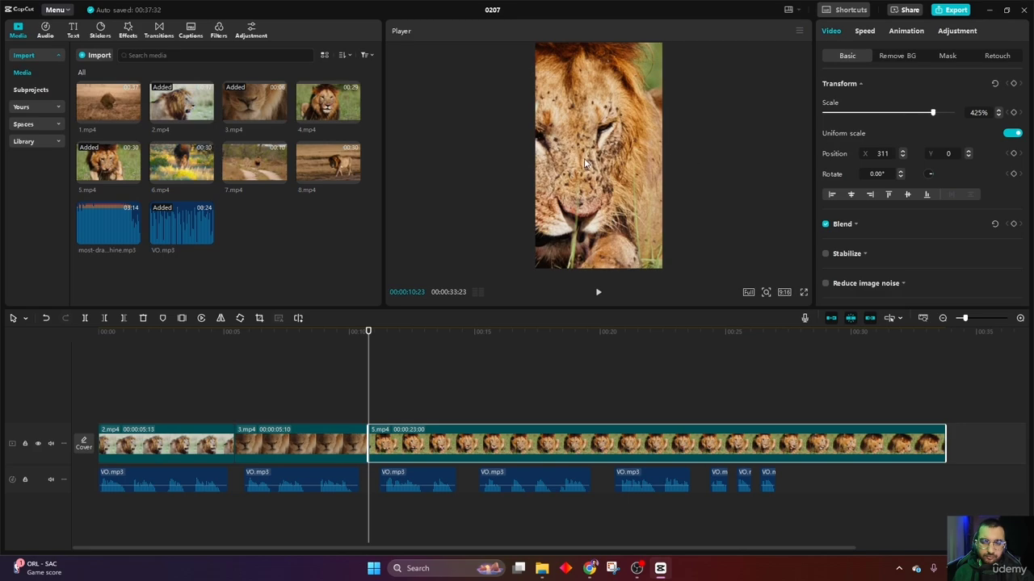
left_click_drag(586, 164, 635, 164)
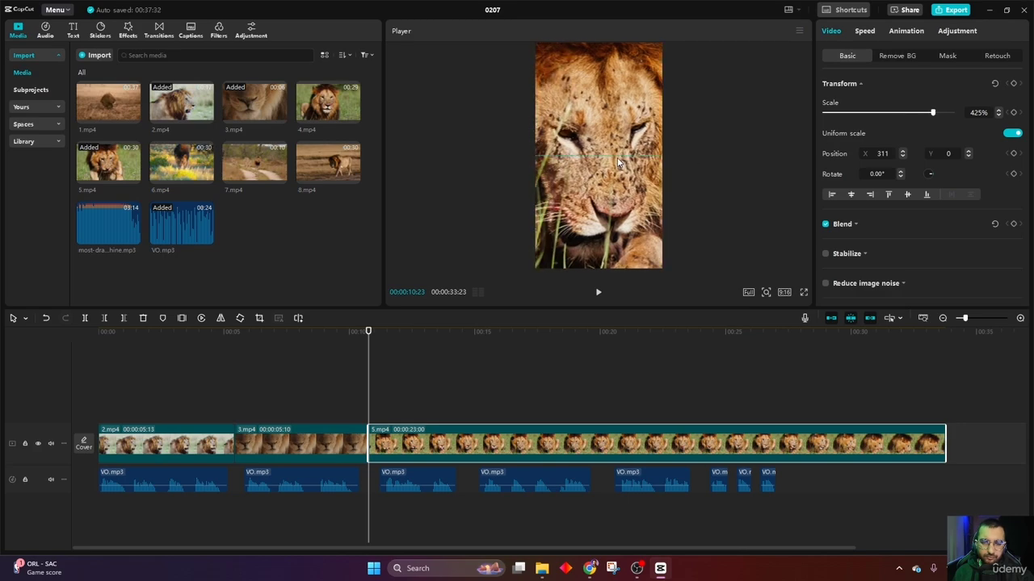
left_click(345, 396)
key("space")
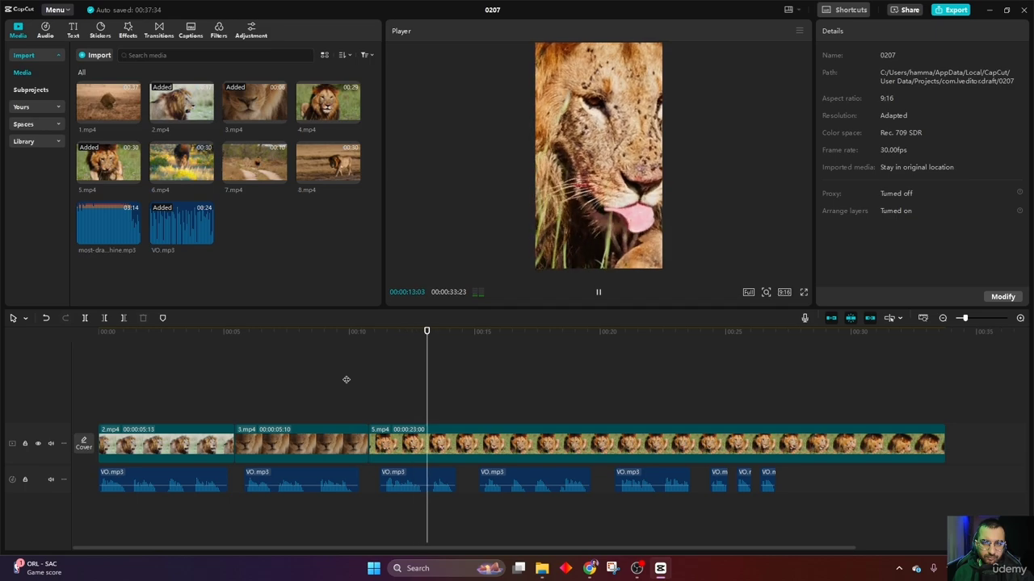
key("space")
left_click(421, 440)
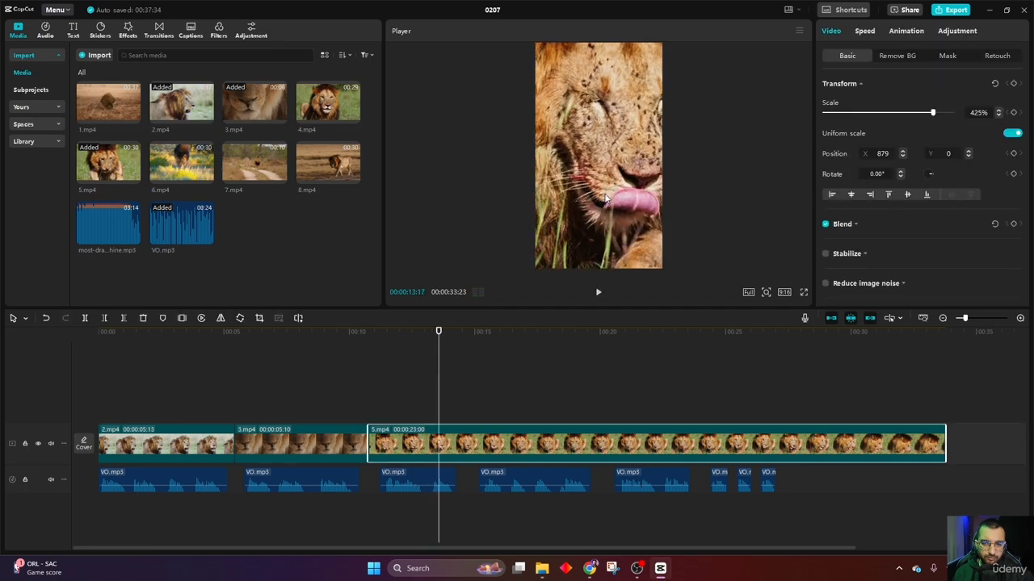
left_click_drag(608, 199, 588, 196)
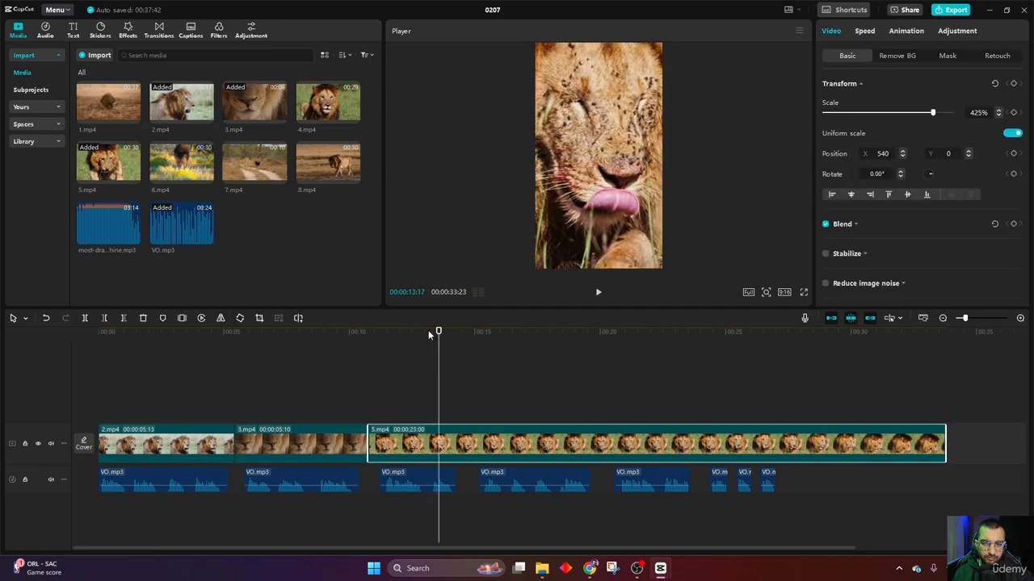
Step: Play the start of 5.mp4 and reframe it at 452% scale with X position 906
left_click(353, 353)
key("space")
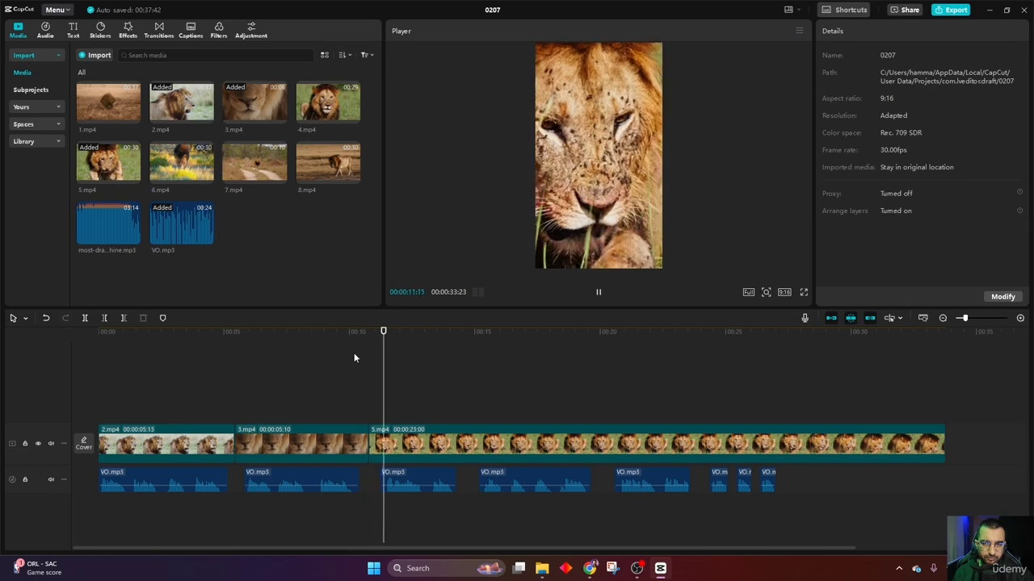
key("space")
left_click(400, 439)
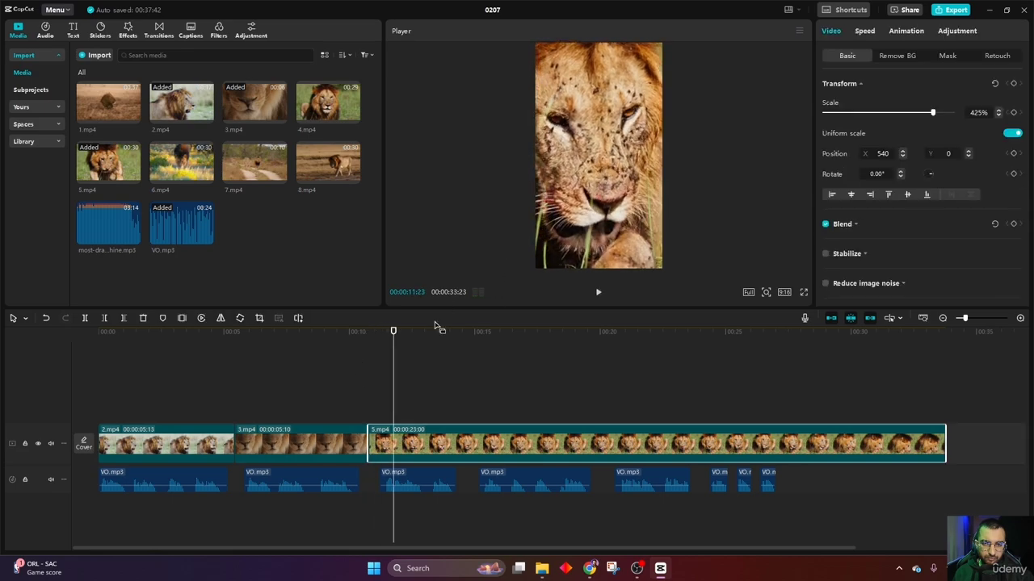
left_click_drag(394, 339, 385, 343)
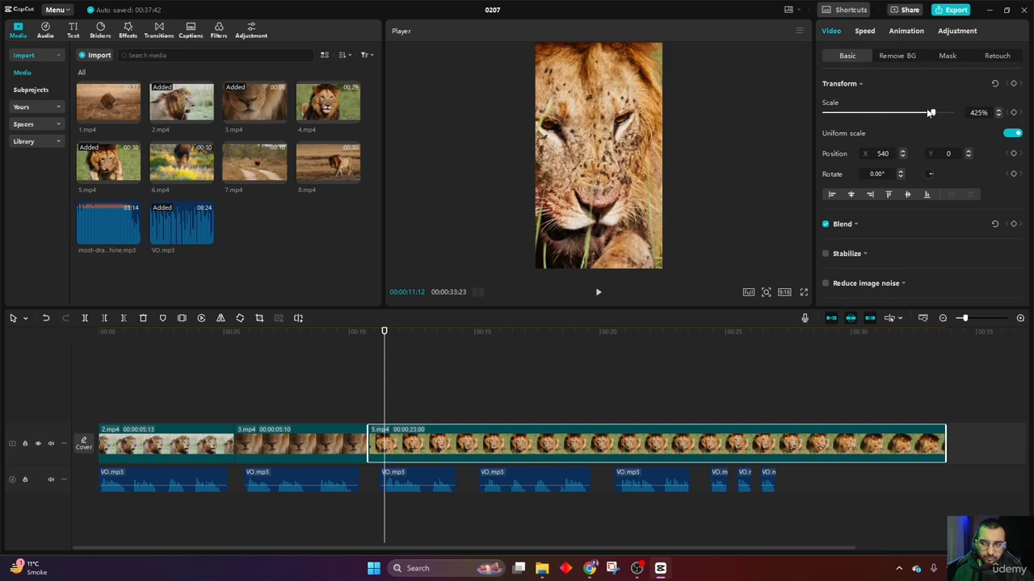
left_click_drag(930, 113, 940, 115)
left_click_drag(616, 164, 632, 161)
Step: Play 5.mp4 through the third voice-over sentence and trim its end to 00:00:04:01, just before the fourth sentence
left_click(357, 368)
key("space")
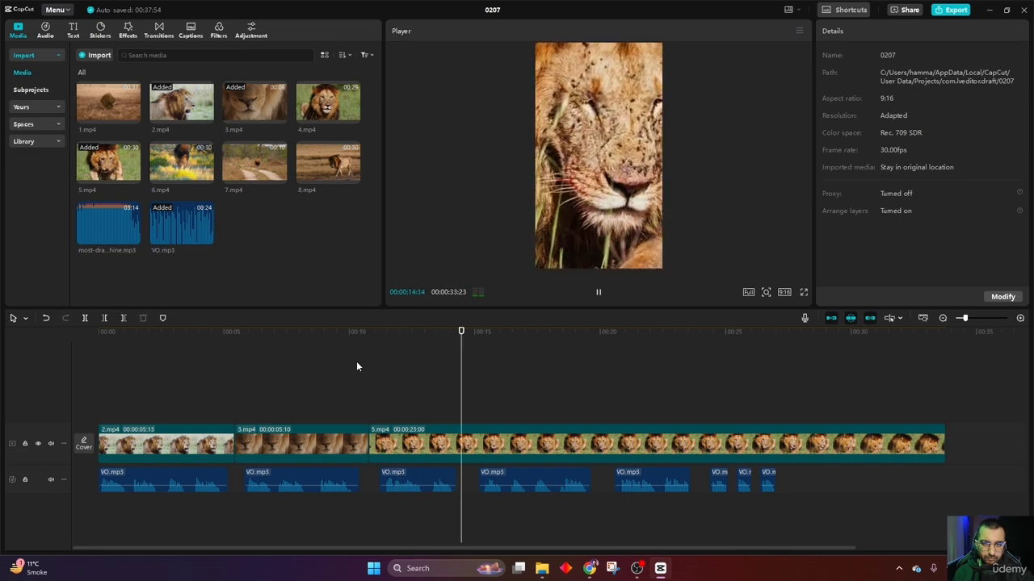
key("space")
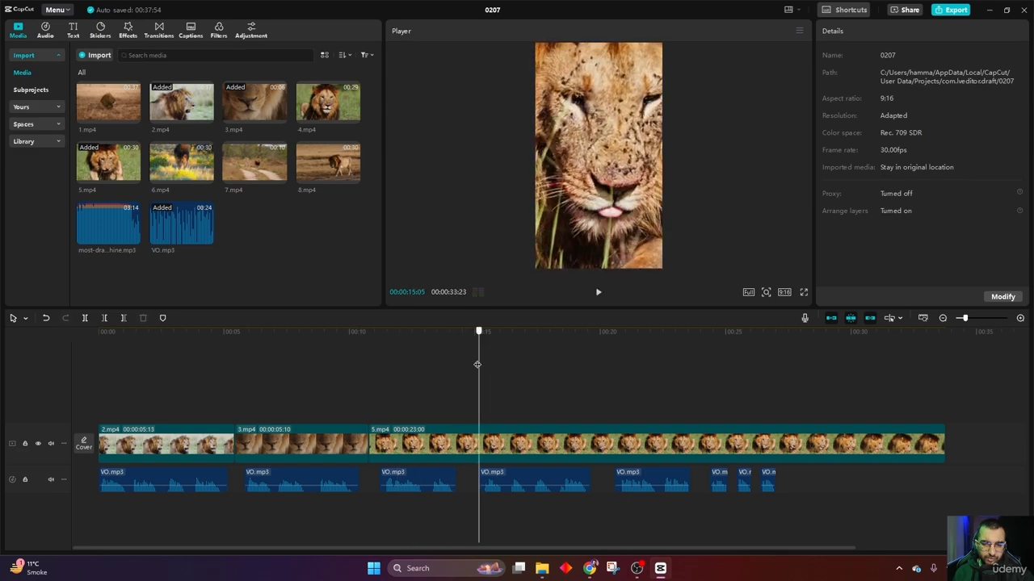
left_click_drag(477, 364, 469, 364)
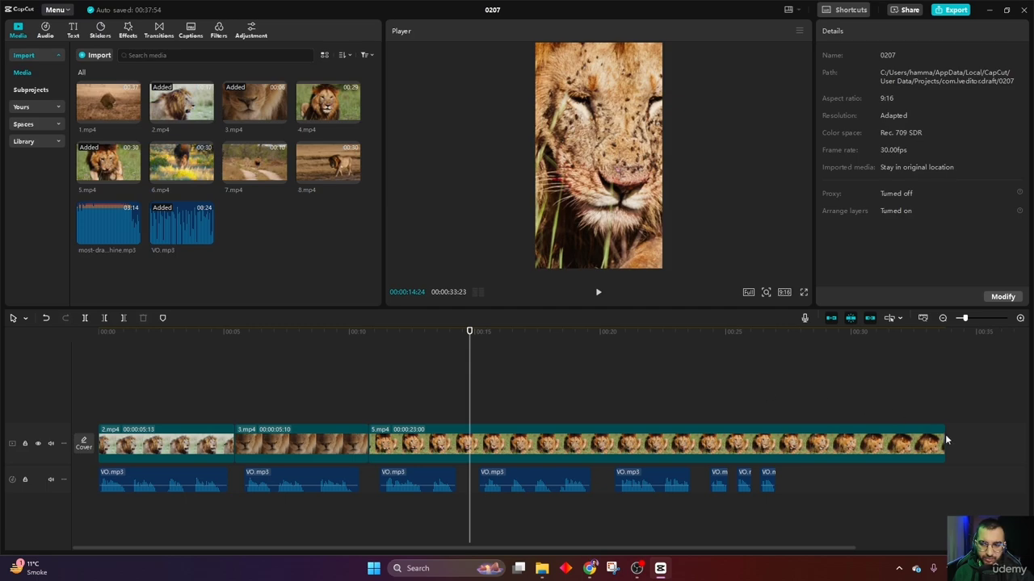
left_click_drag(945, 438, 469, 449)
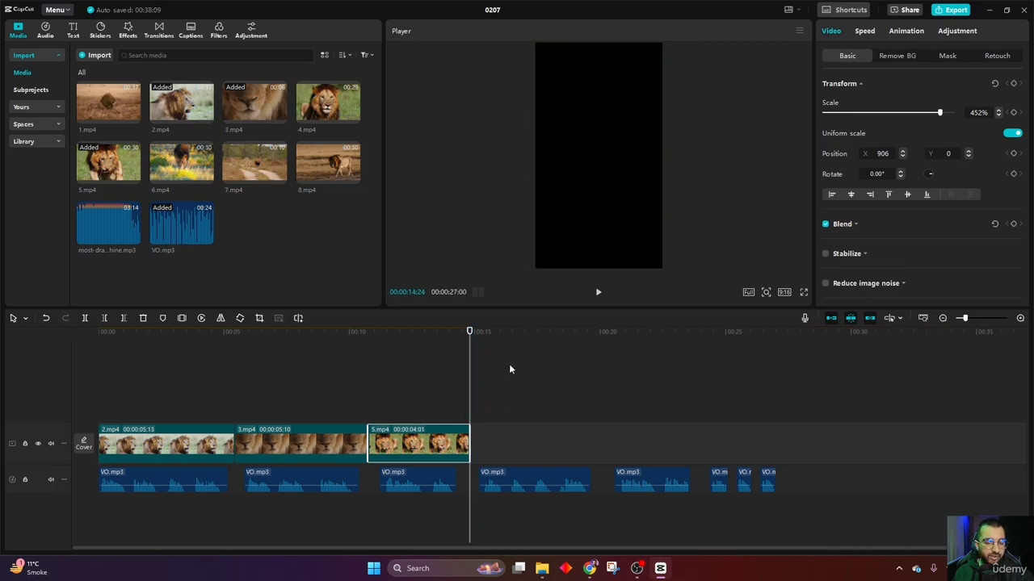
Step: Listen to the fourth voice-over sentence and add 8.mp4 to the video track directly after 5.mp4
key("space")
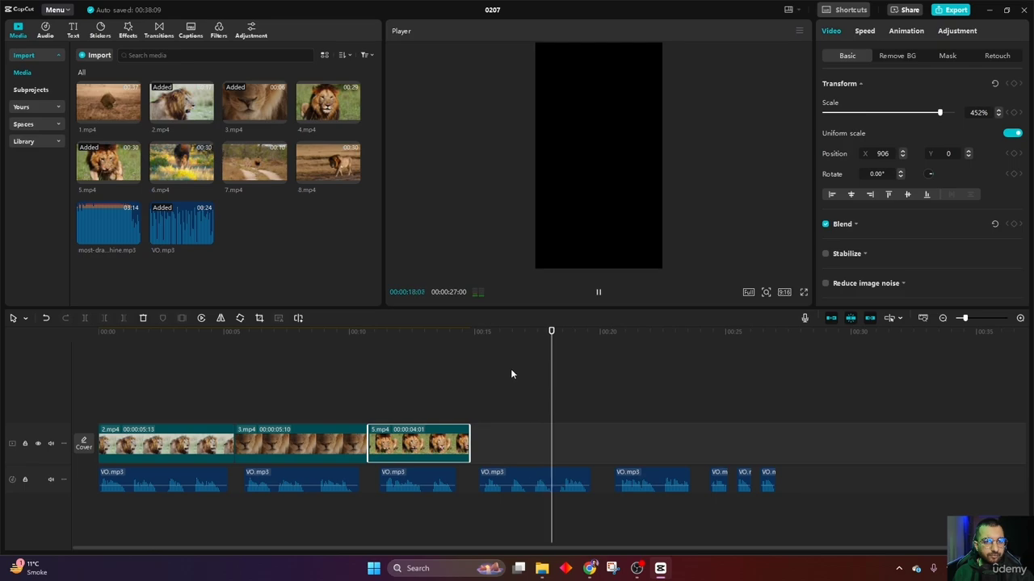
key("space")
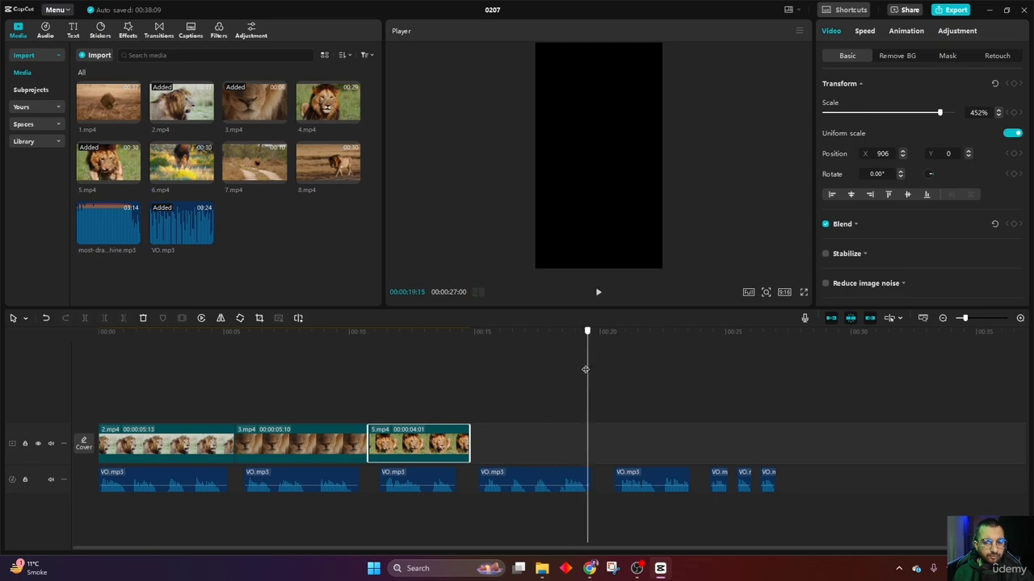
left_click_drag(585, 369, 470, 374)
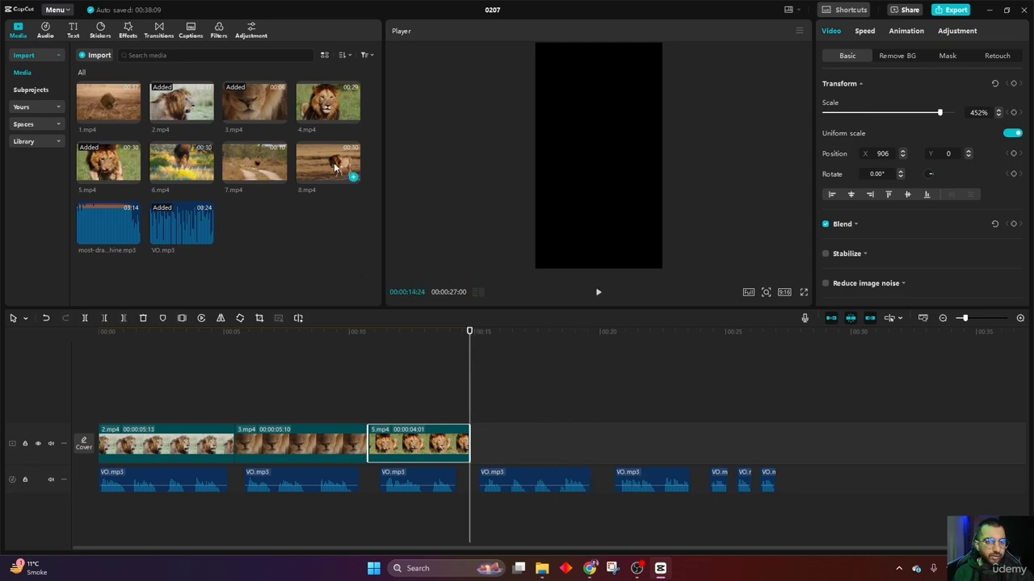
left_click_drag(331, 164, 473, 448)
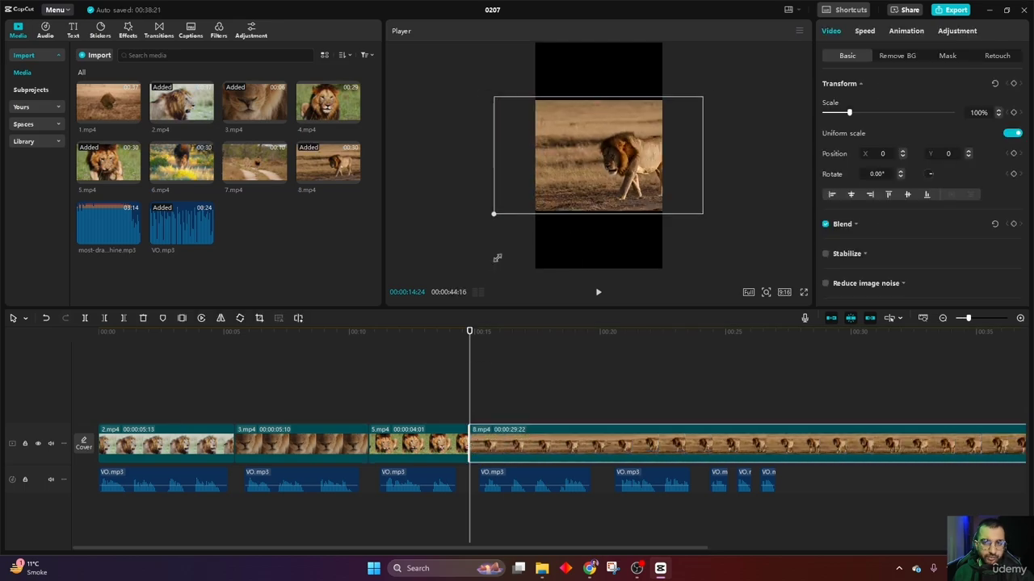
Step: Enlarge 8.mp4 to 389% scale, check the framing in playback, and reposition it to X -924, Y 441
left_click_drag(496, 258, 407, 403)
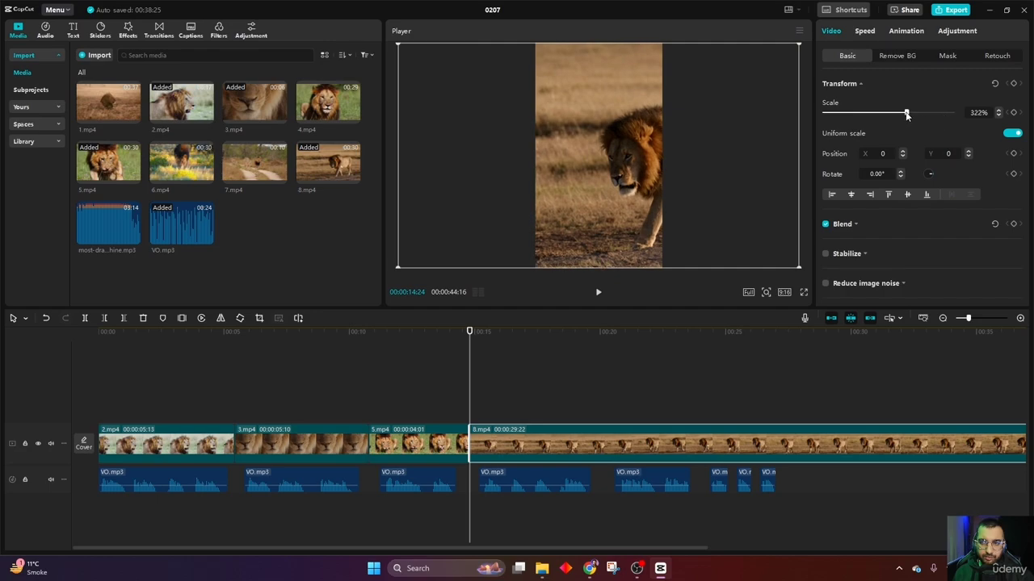
left_click_drag(904, 112, 923, 112)
left_click_drag(622, 175, 605, 168)
key("space")
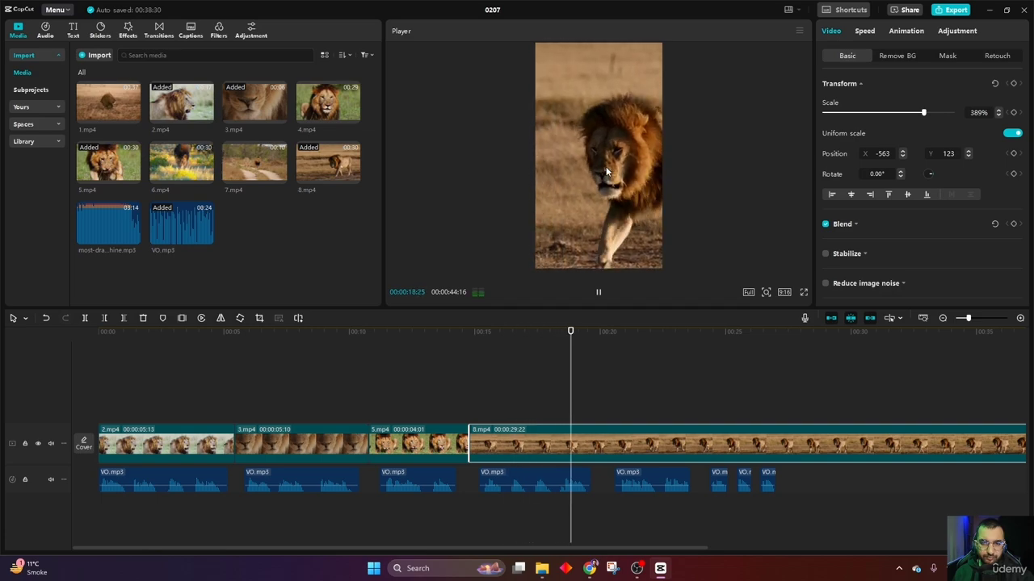
key("space")
left_click_drag(637, 185, 616, 172)
Step: Play 8.mp4 through the fourth voice-over sentence, split it at 00:00:20:03, and delete the remainder to leave 00:00:05:09
left_click(462, 357)
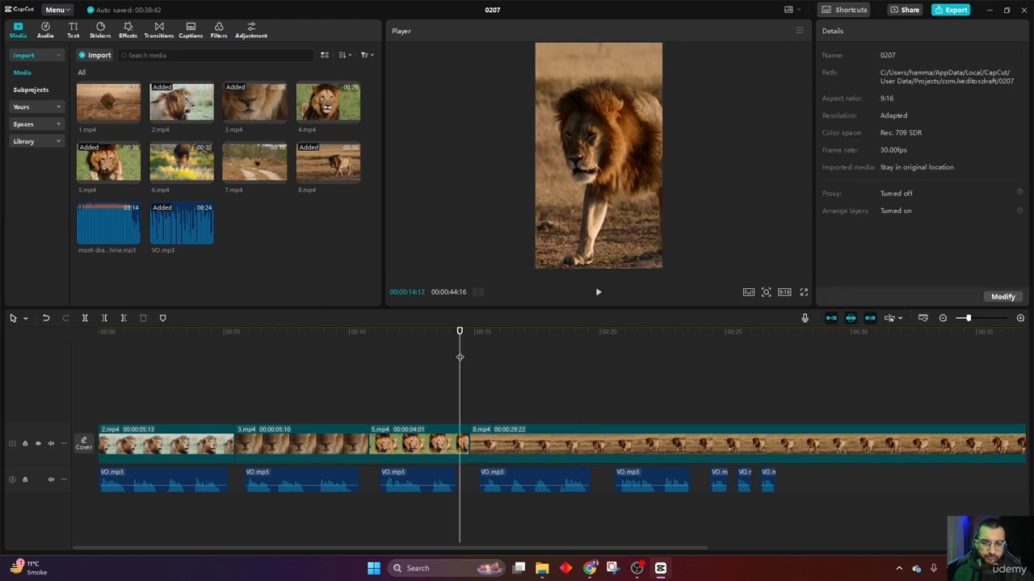
key("space")
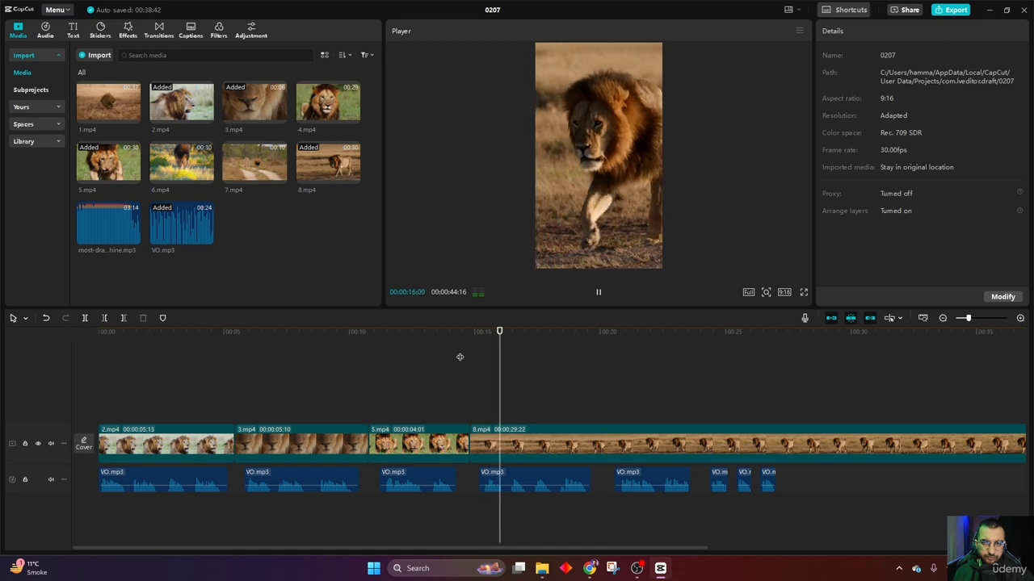
key("space")
key("space")
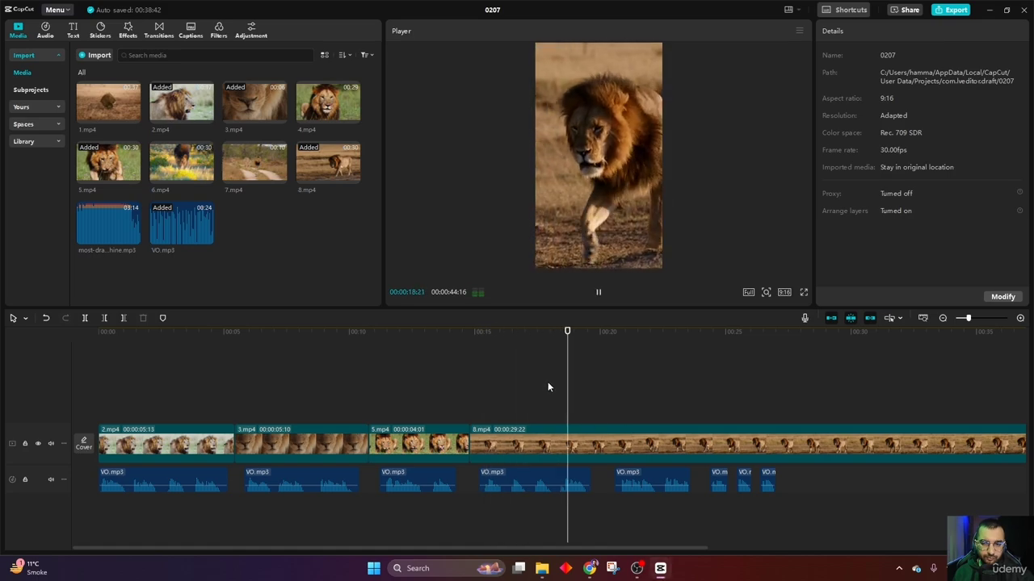
key("space")
left_click(457, 353)
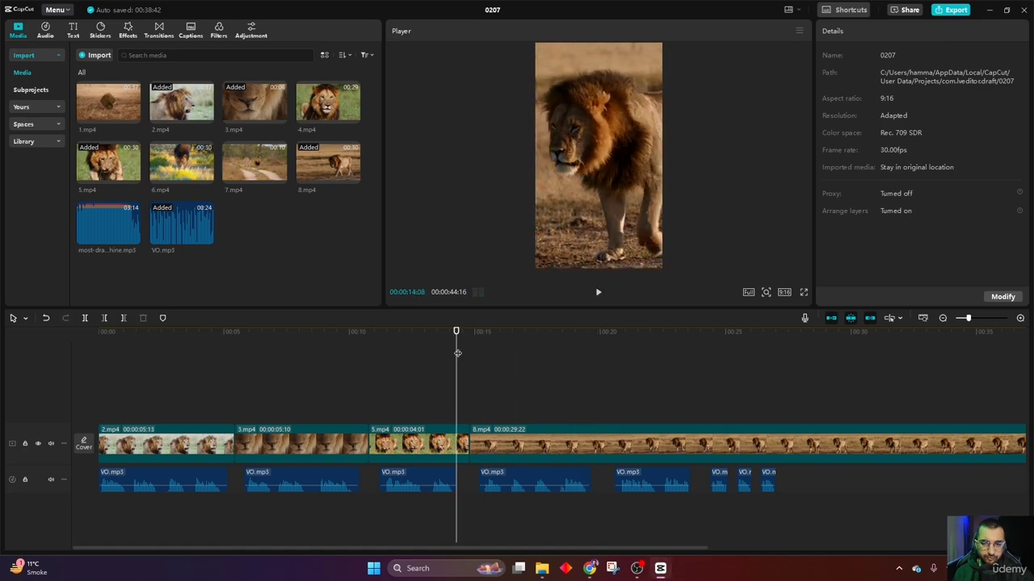
key("space")
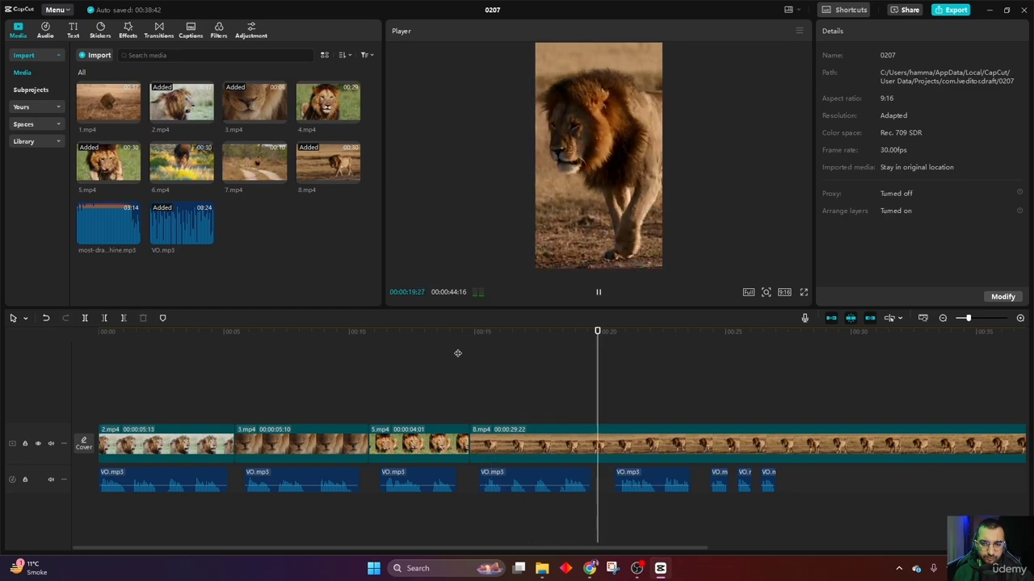
key("space")
left_click(626, 446)
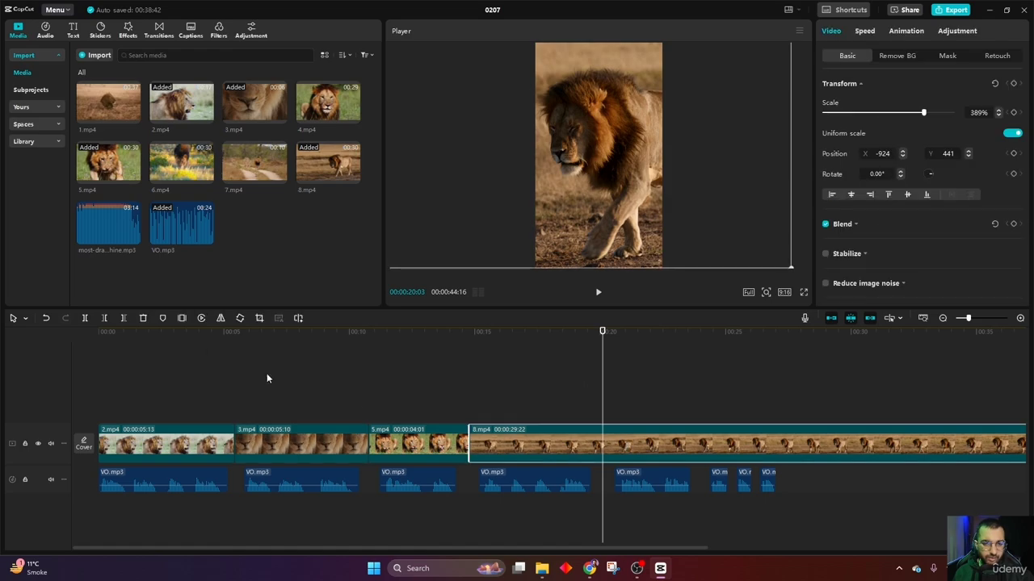
left_click(87, 318)
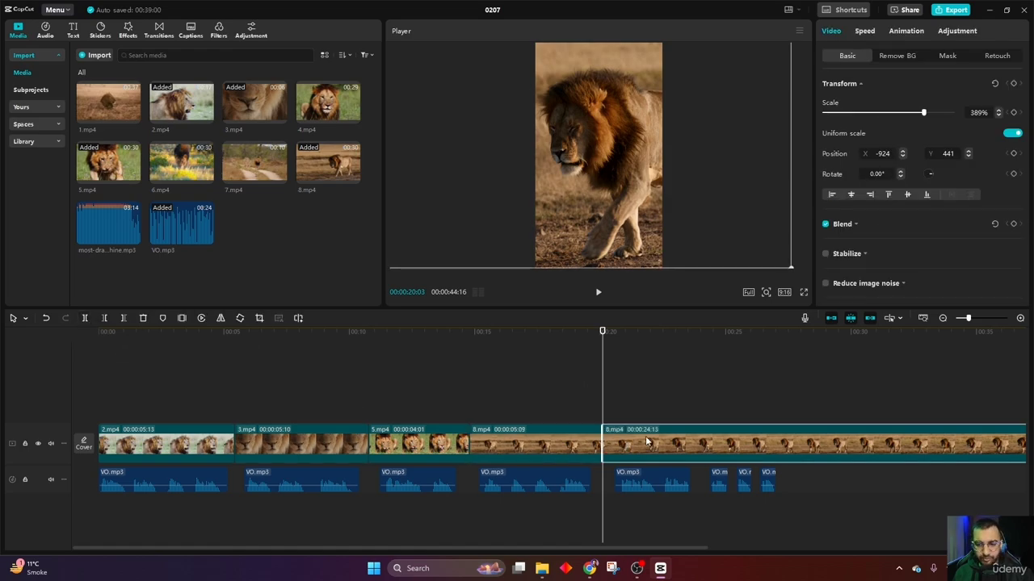
key("Delete")
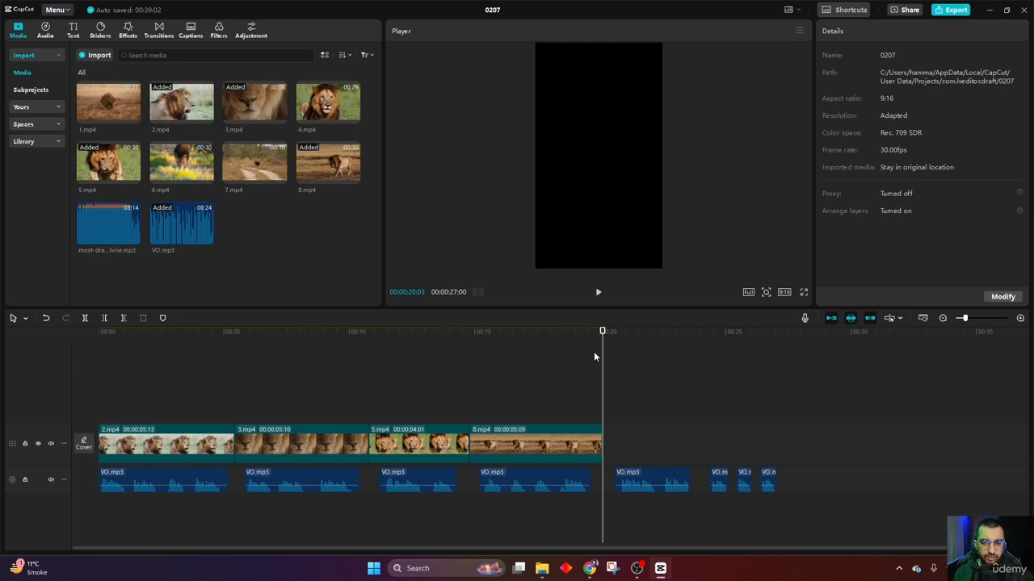
Step: Listen to the fifth voice-over sentence and add 1.mp4 to the video track directly after 8.mp4
key("space")
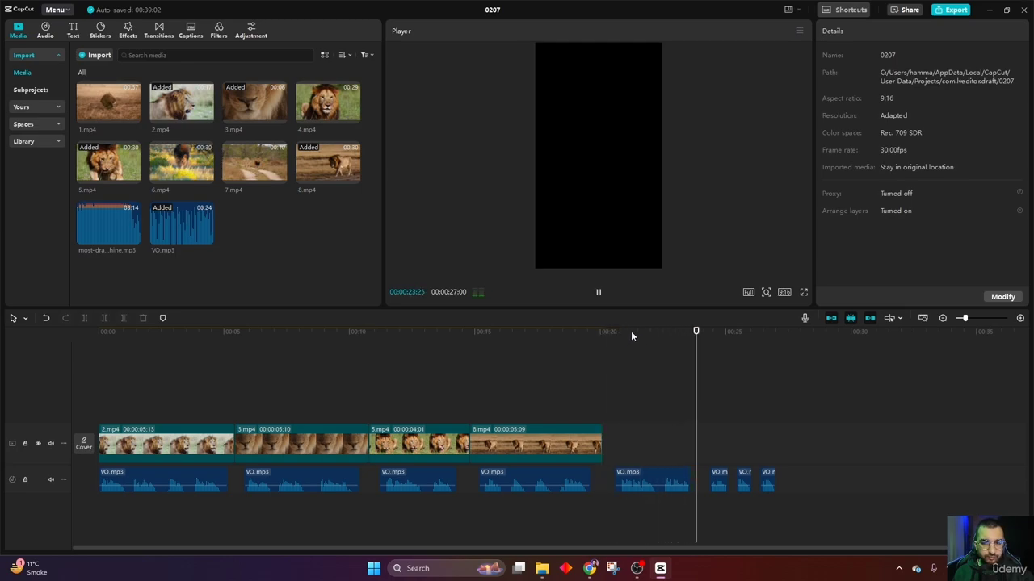
left_click_drag(630, 333, 602, 333)
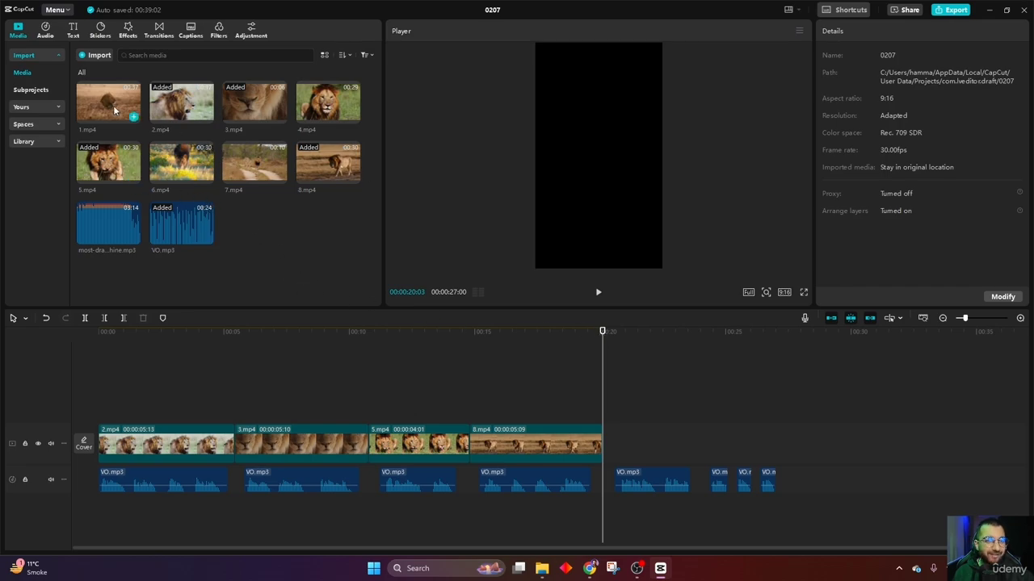
left_click_drag(105, 92, 601, 441)
Step: Preview the start of 1.mp4 and enlarge the clip to 361% scale to fill the vertical frame
key("space")
key("space")
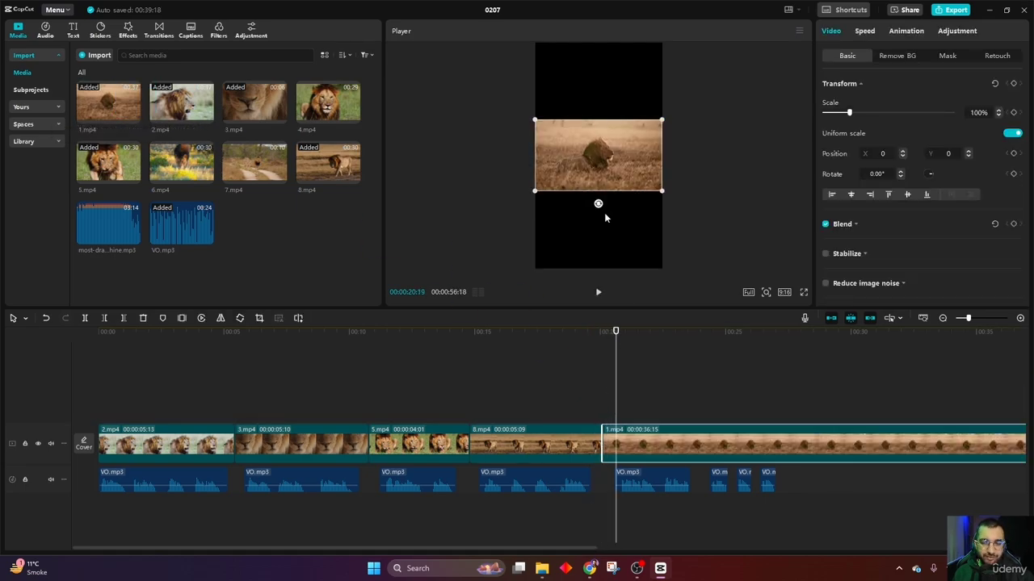
left_click_drag(661, 190, 824, 356)
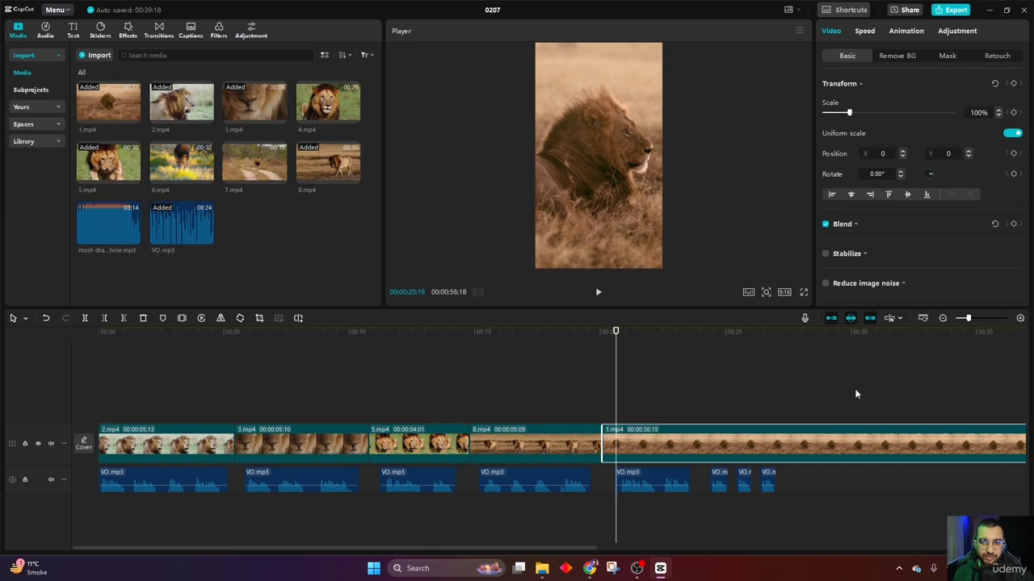
Step: Play 1.mp4 from its start to find a better starting moment and trim its beginning to leave 00:00:34:04
left_click_drag(617, 377, 604, 373)
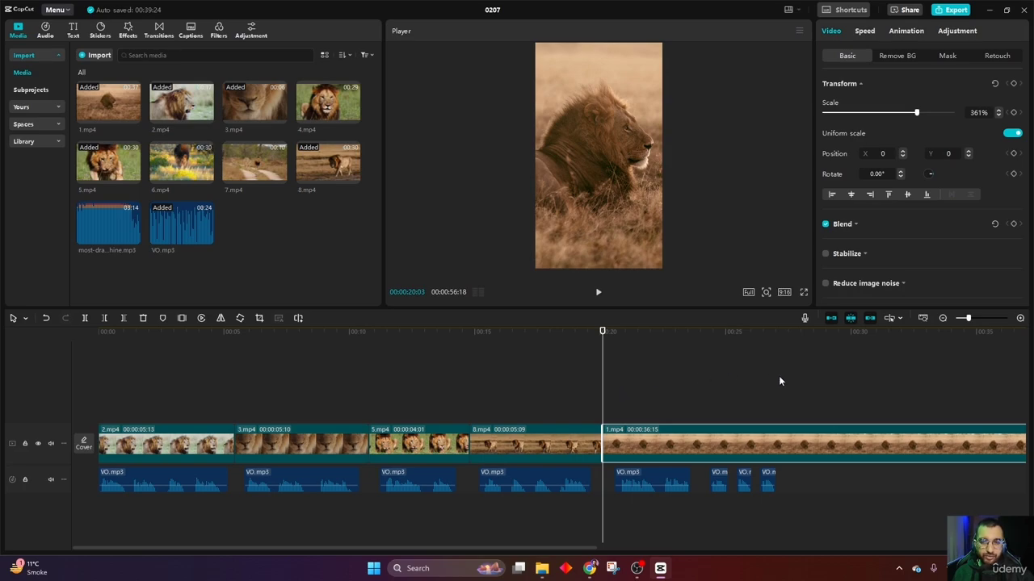
key("space")
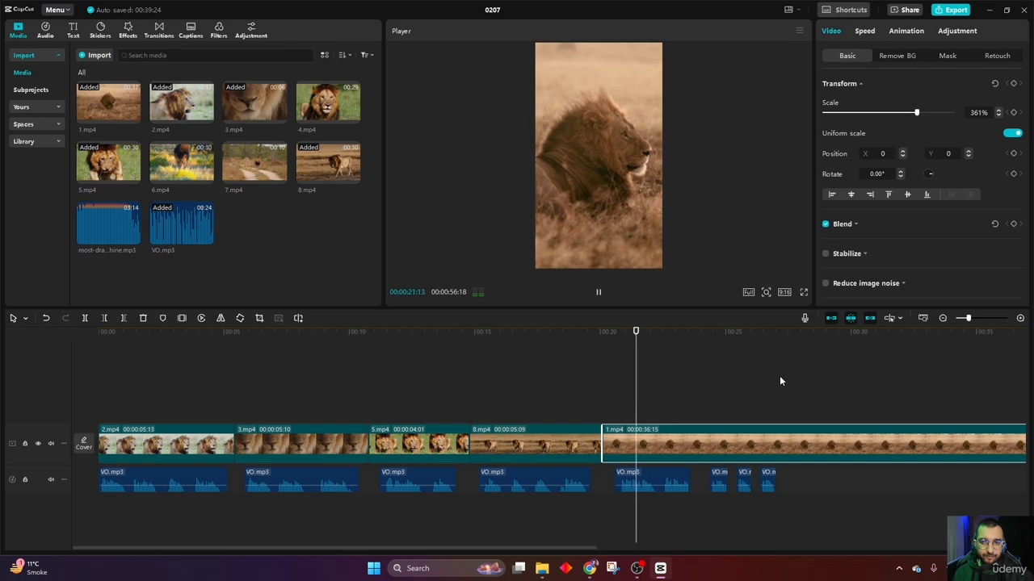
key("space")
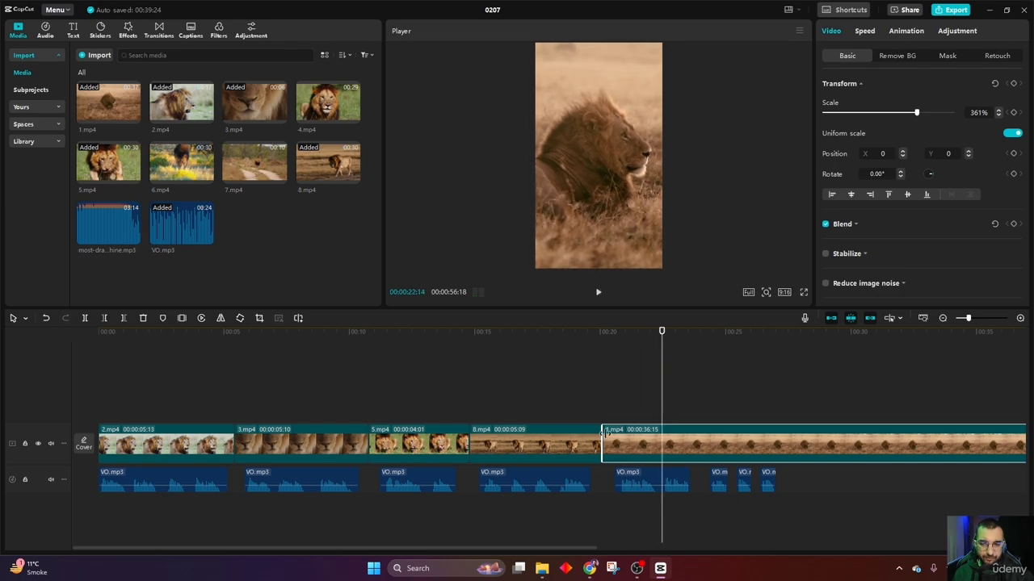
left_click_drag(604, 437, 662, 437)
Step: Play 1.mp4 through the fifth voice-over sentence, split it at 00:00:24:02, and delete the remainder to leave 00:00:03:29
left_click(601, 377)
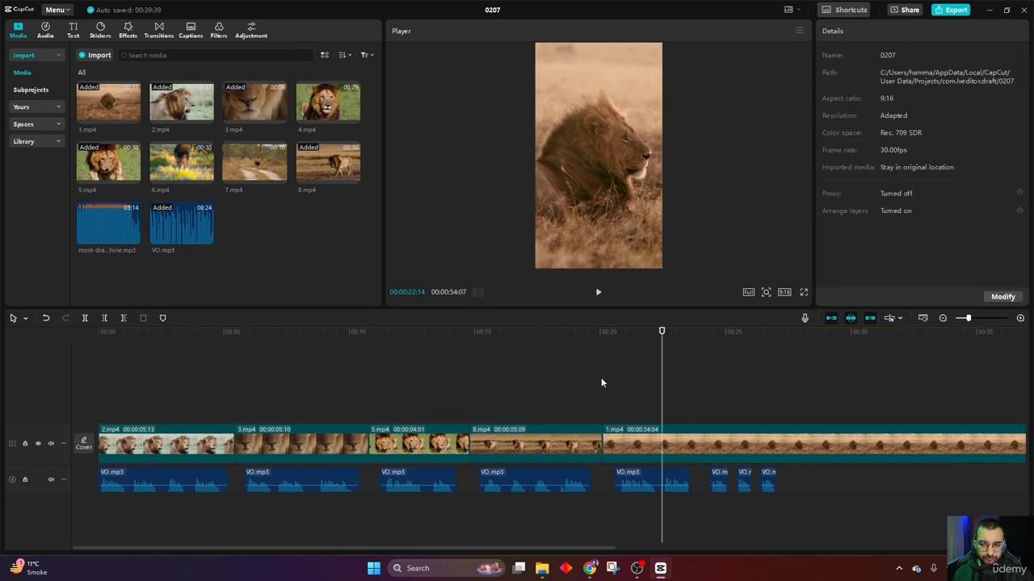
left_click(585, 387)
key("space")
key("space")
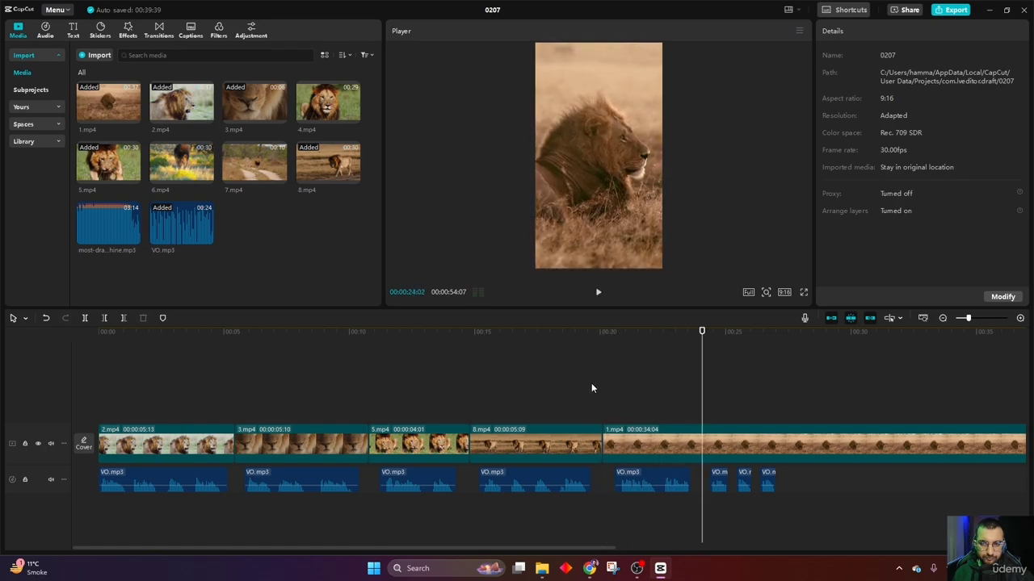
left_click(85, 318)
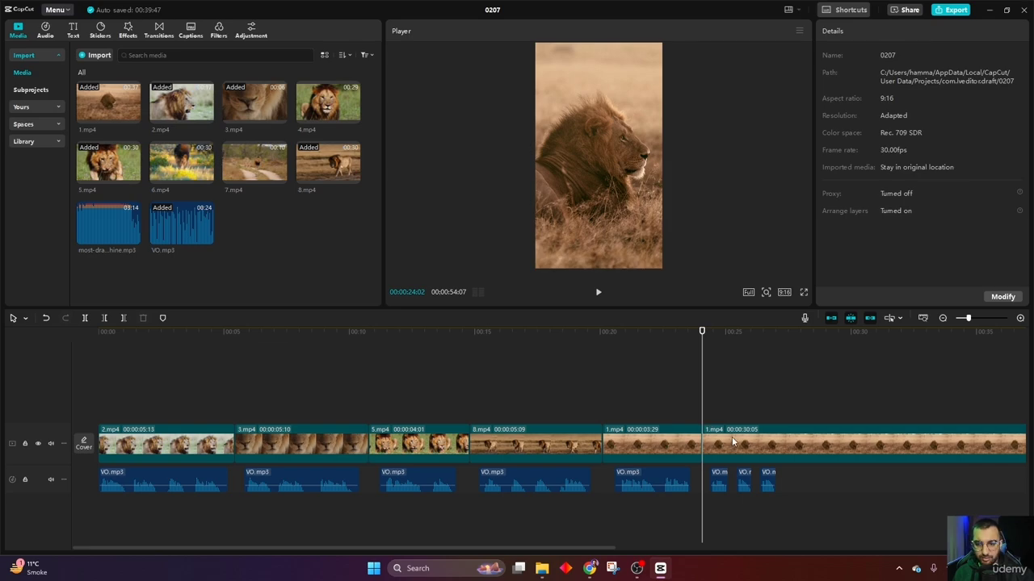
left_click(732, 438)
key("Delete")
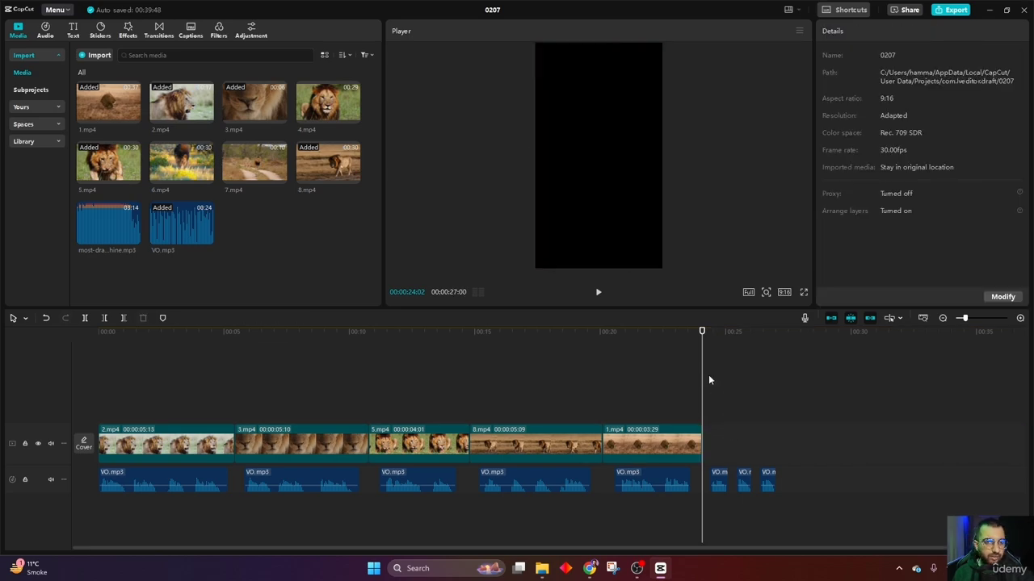
Step: Add 6.mp4 directly after 1.mp4, enlarge it to 500% scale, and reposition it to X 105, Y -384
left_click(209, 178)
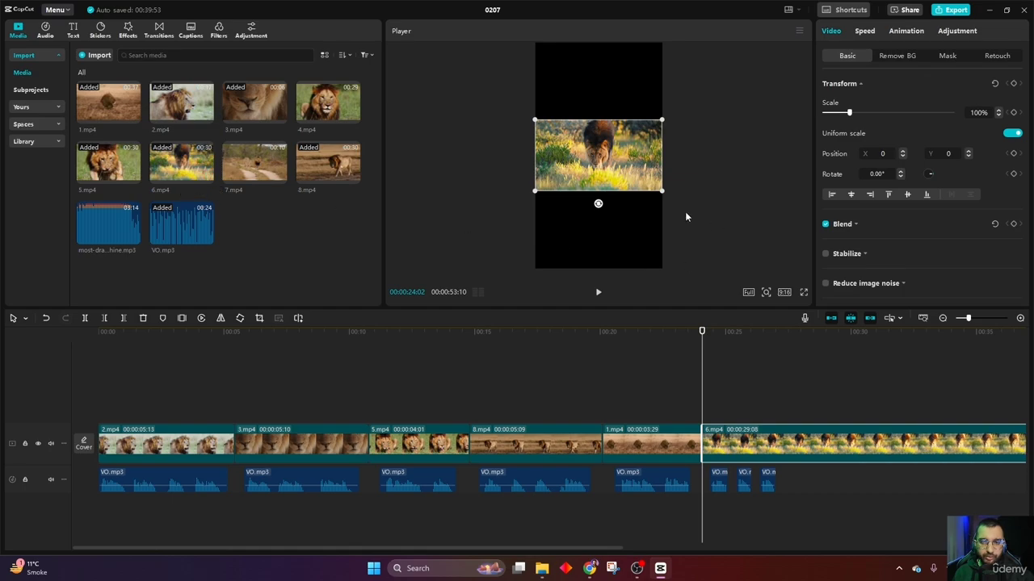
left_click_drag(664, 192, 982, 467)
left_click_drag(593, 190, 599, 212)
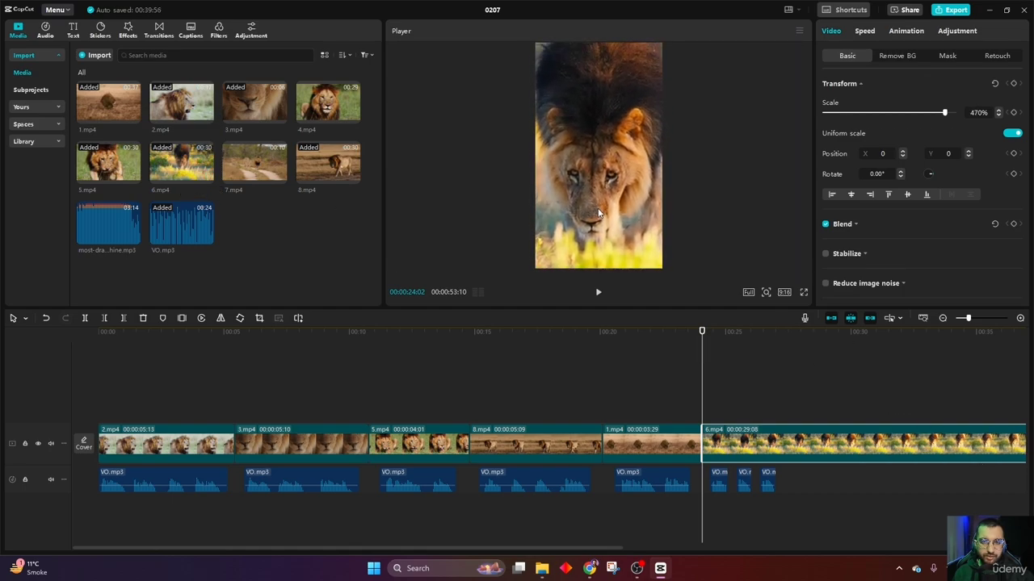
left_click_drag(942, 113, 957, 112)
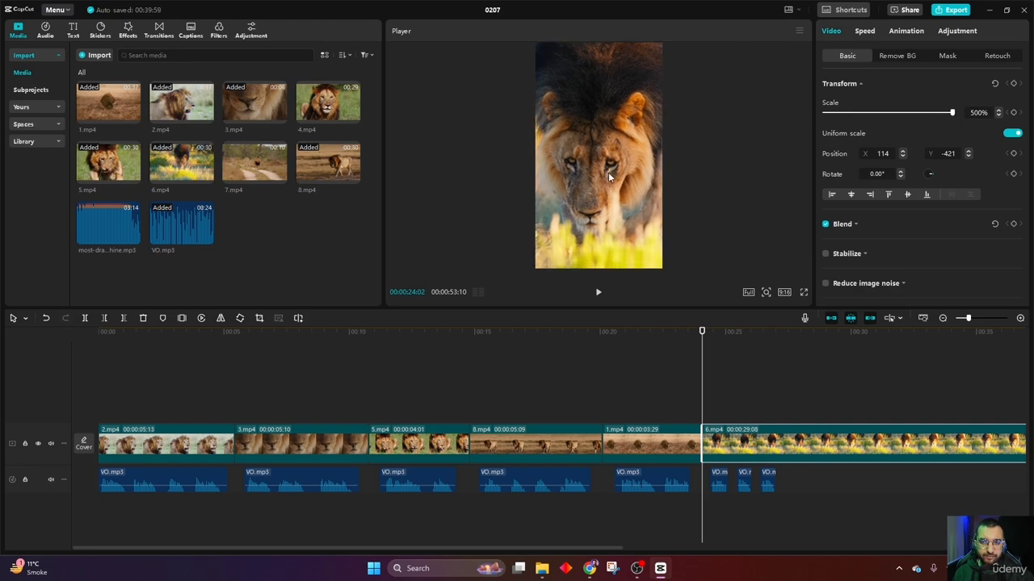
left_click_drag(608, 172, 608, 175)
Step: Review 6.mp4 for a better starting moment around 00:00:43:06 and trim its beginning to leave 00:00:10:04
key("space")
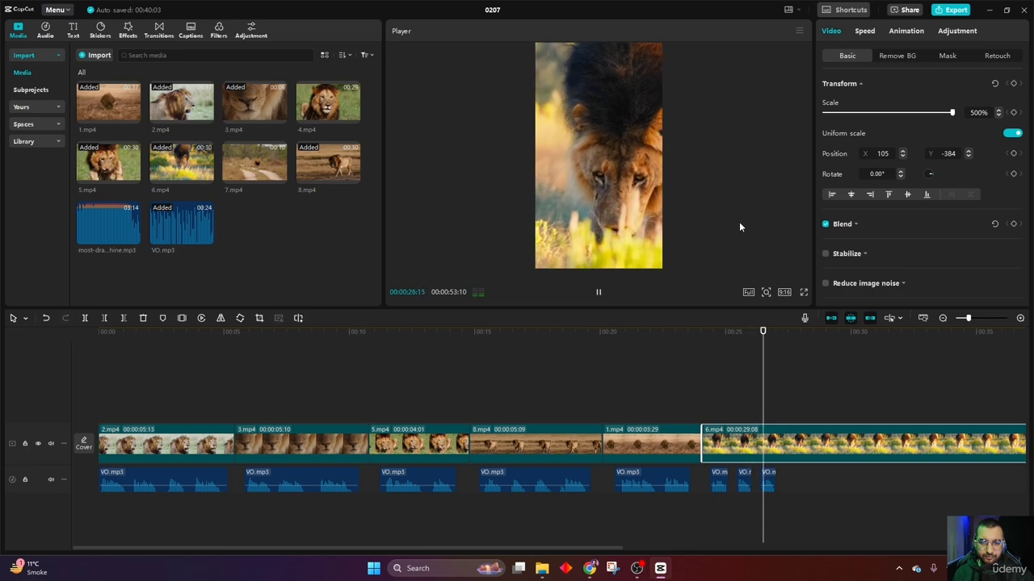
scroll(804, 465, "down", 3, "ctrl")
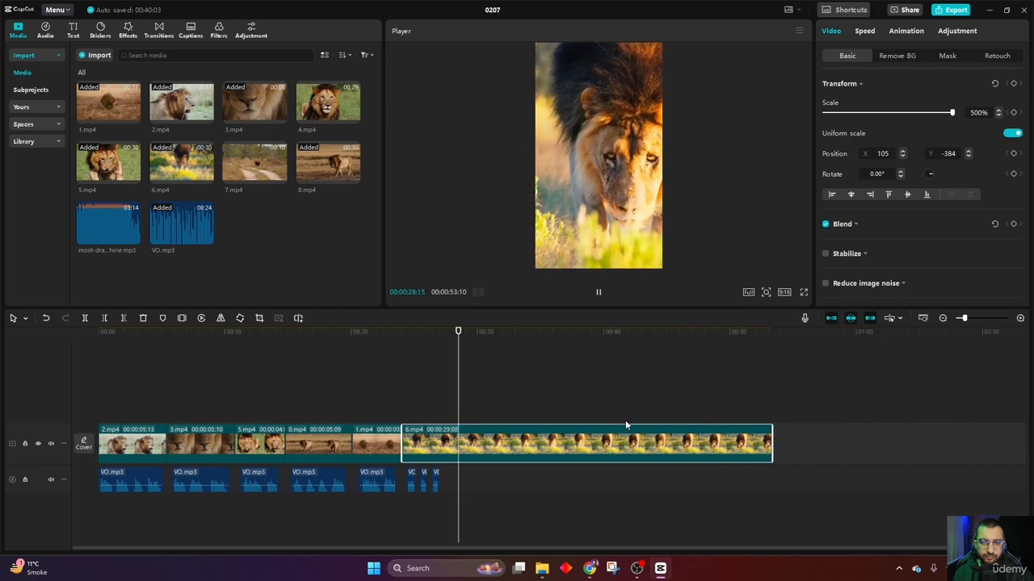
key("space")
left_click_drag(466, 372, 644, 358)
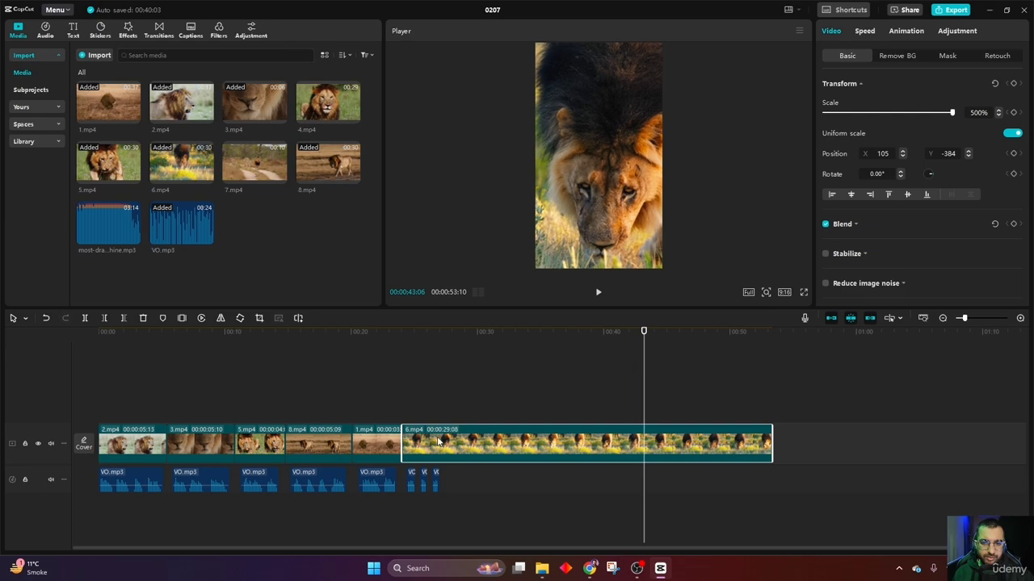
left_click_drag(402, 437, 643, 437)
Step: Play 6.mp4 past the last voice-over words, trim its end to leave 00:00:05:07, and return the playhead to 00:00:00:00
left_click(391, 387)
key("space")
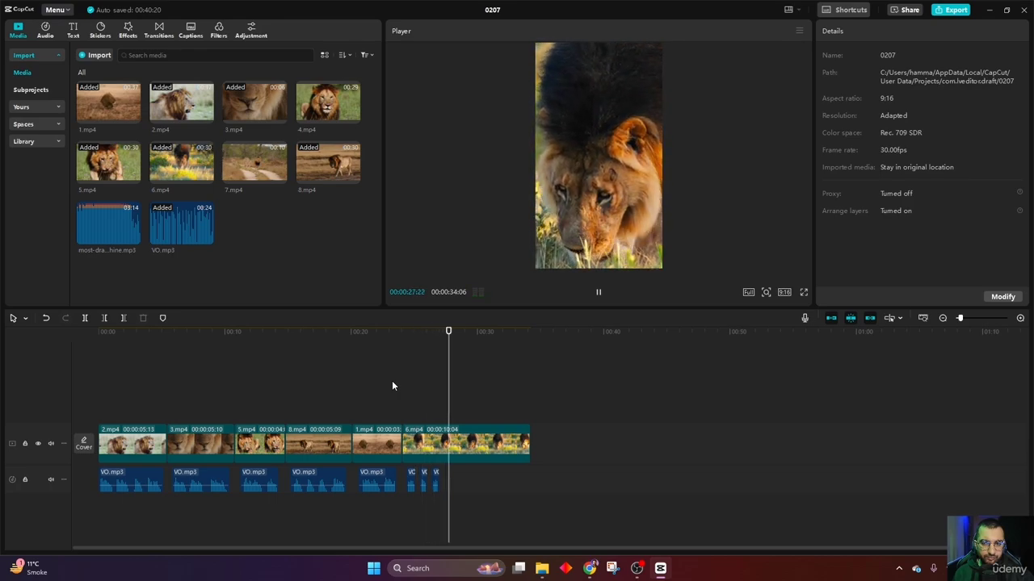
key("space")
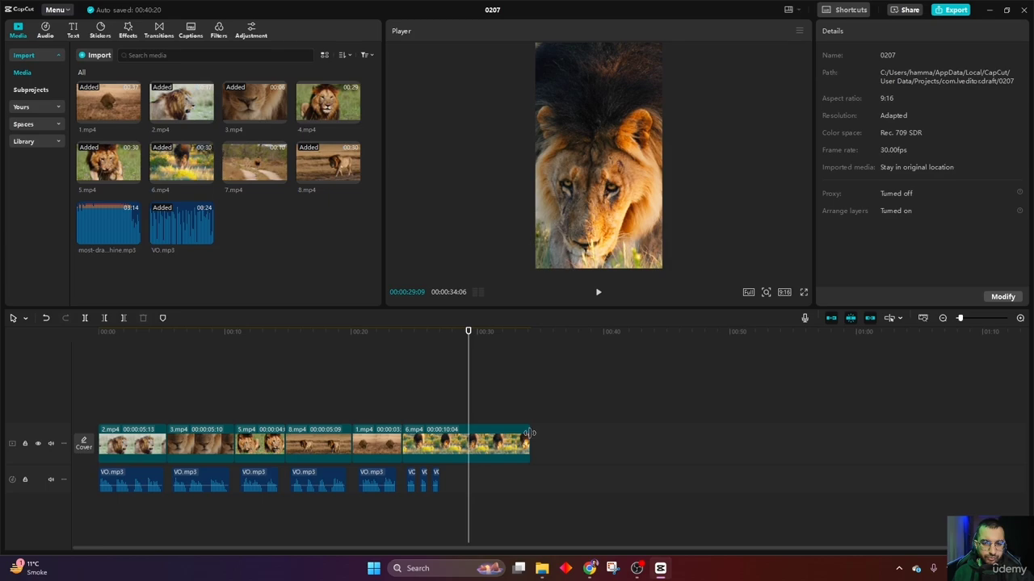
left_click_drag(529, 439, 468, 438)
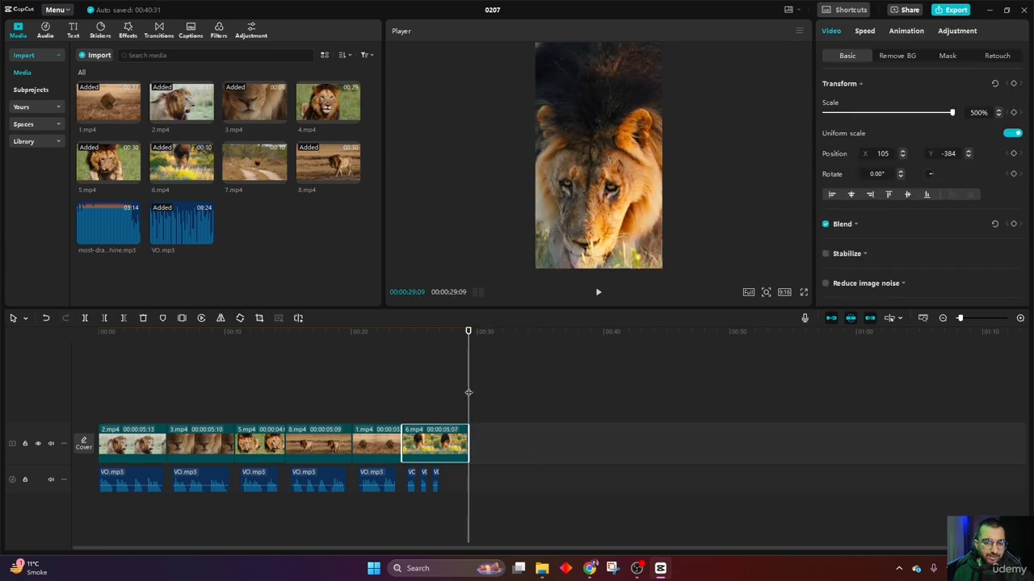
left_click_drag(469, 392, 102, 395)
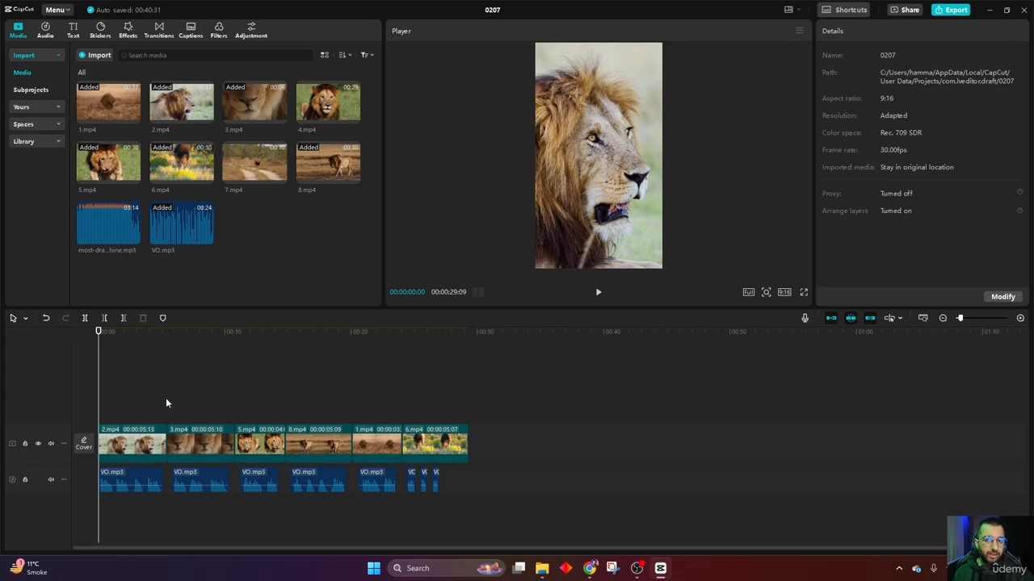
Step: Enlarge the opening 2.mp4 clip to 374% scale and reposition it to X -604, Y 69
left_click(156, 432)
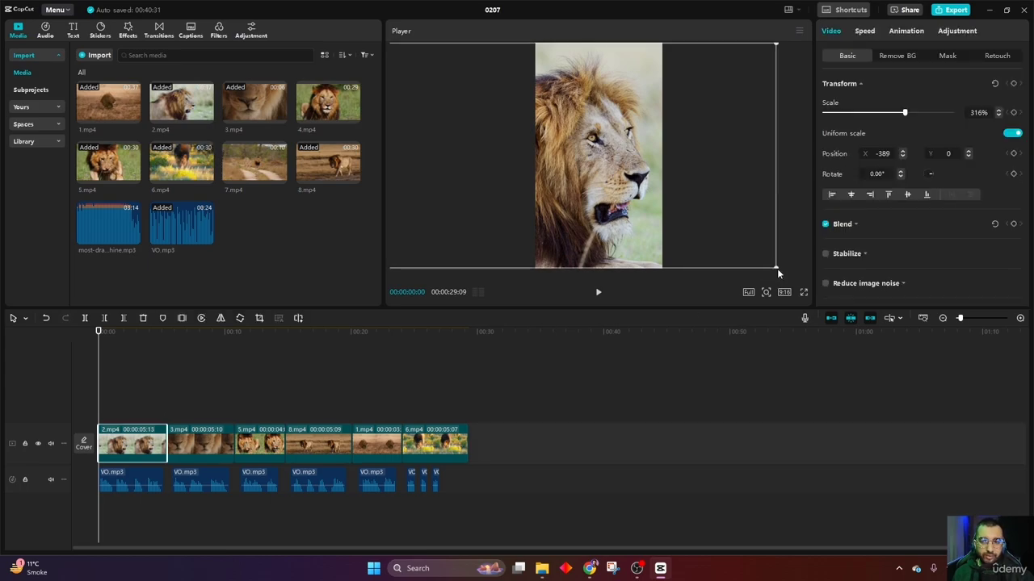
left_click_drag(776, 268, 842, 315)
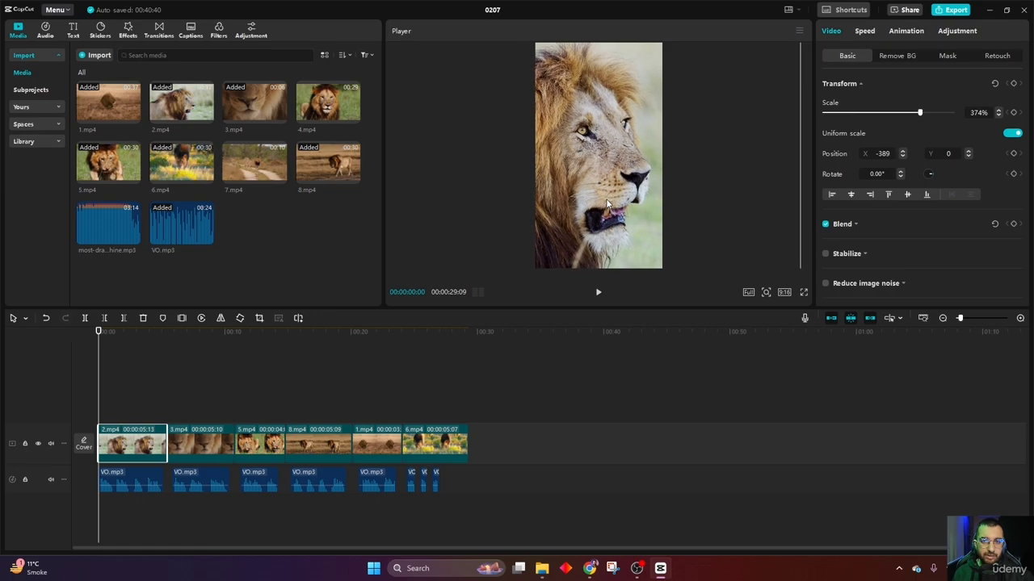
left_click_drag(607, 203, 583, 195)
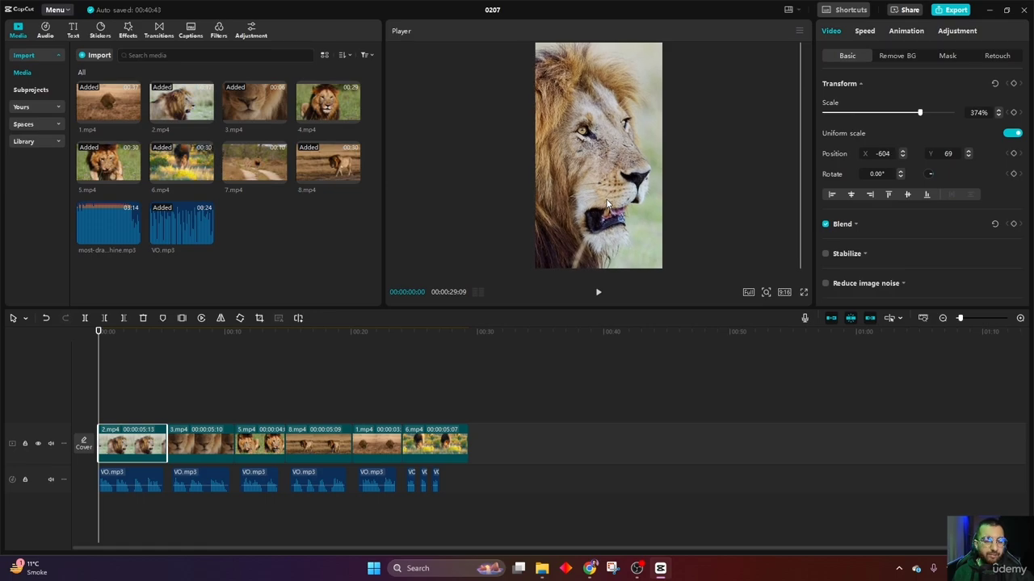
Step: Check 2.mp4's framing further into the clip, reposition it to X -490, Y 64, and return the playhead to 00:00:00:00
scroll(207, 413, "up", 5)
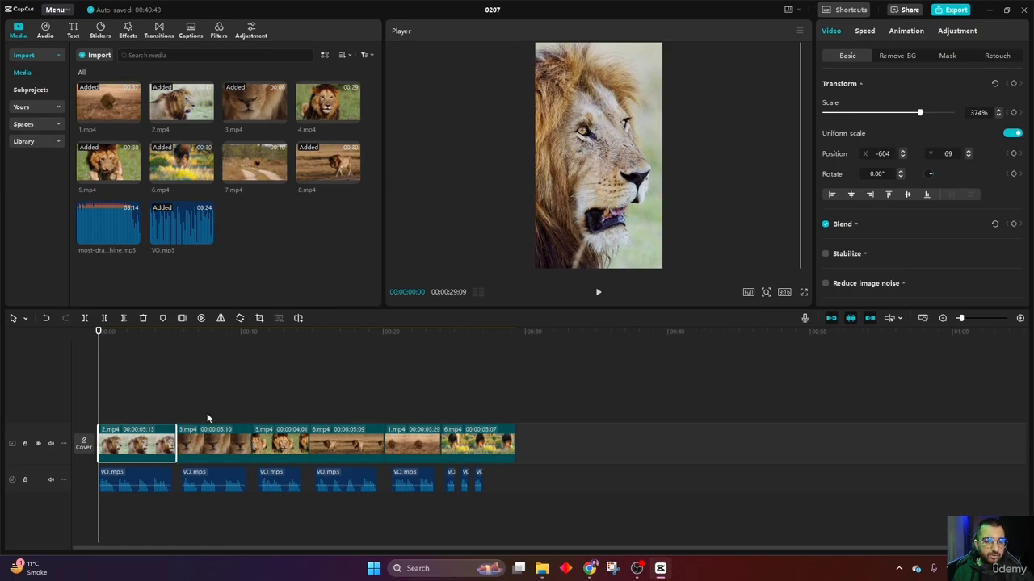
scroll(285, 403, "up", 1)
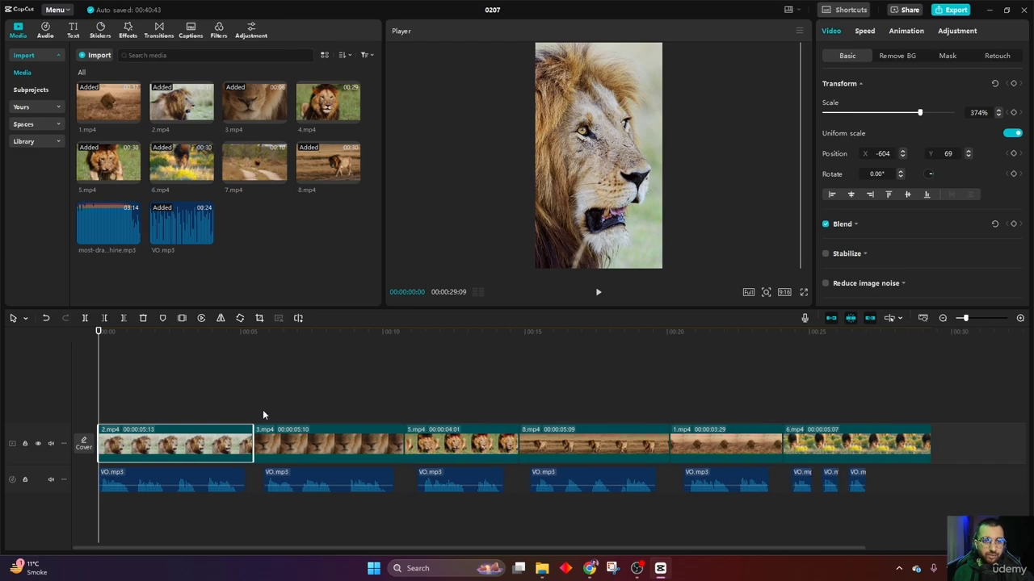
left_click(236, 400)
left_click(236, 399)
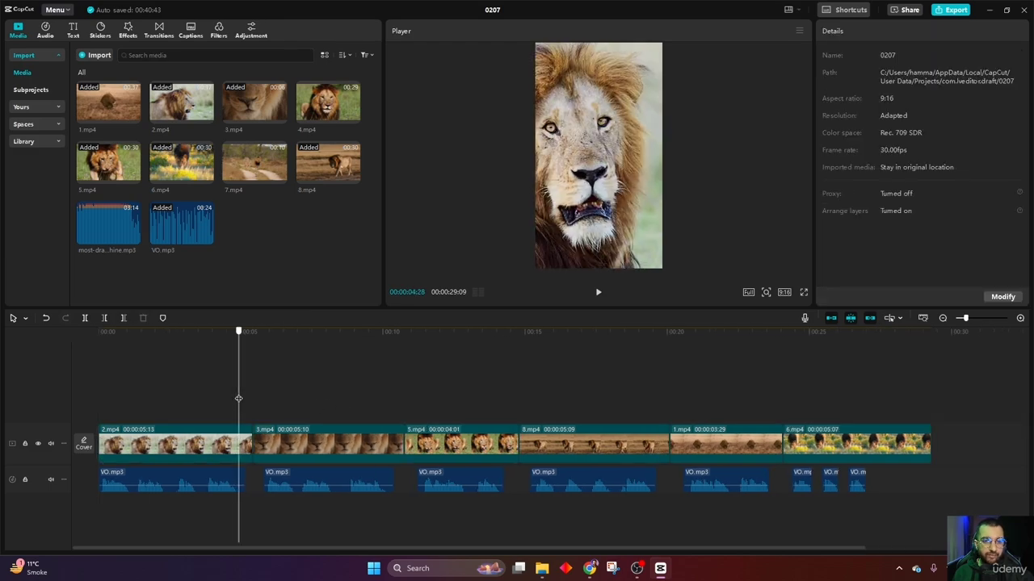
left_click_drag(239, 398, 176, 403)
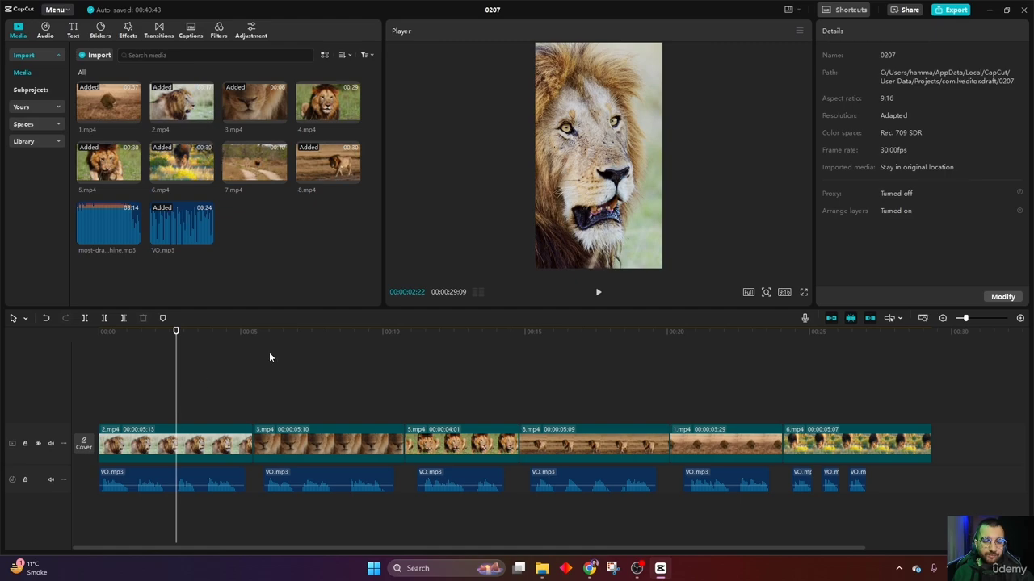
left_click(602, 187)
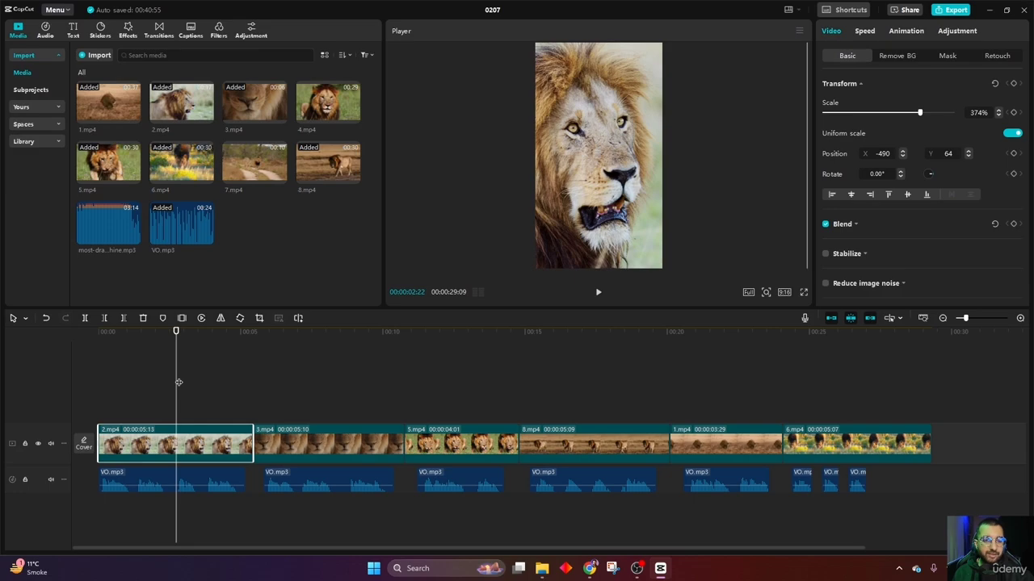
left_click_drag(177, 378, 95, 396)
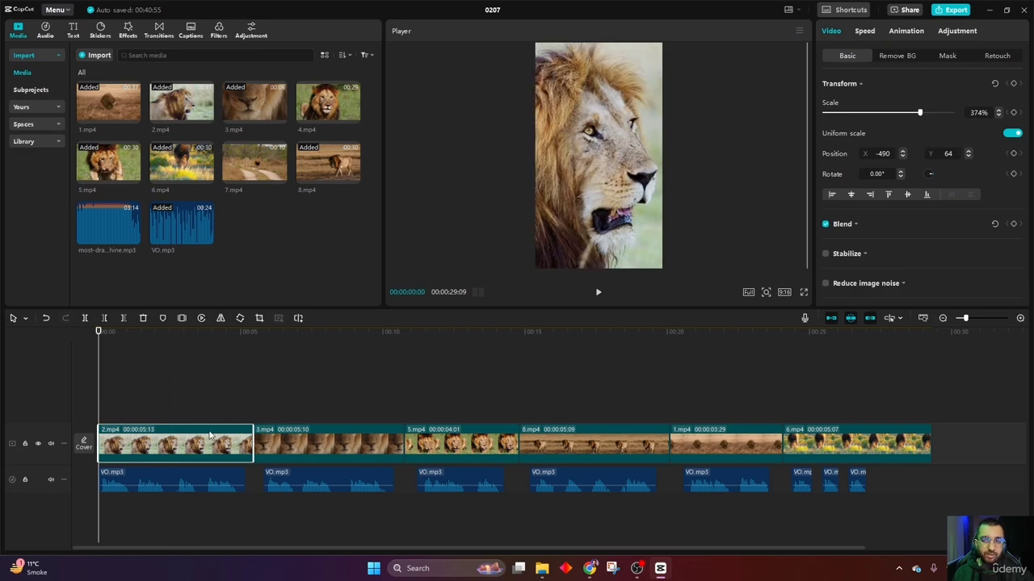
scroll(249, 424, "down", 1)
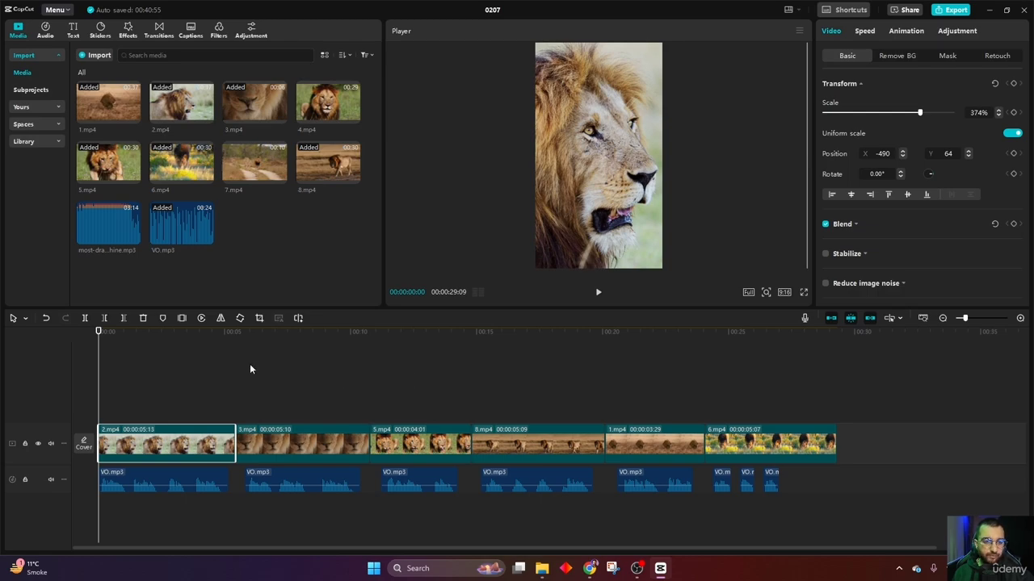
left_click_drag(219, 331, 97, 345)
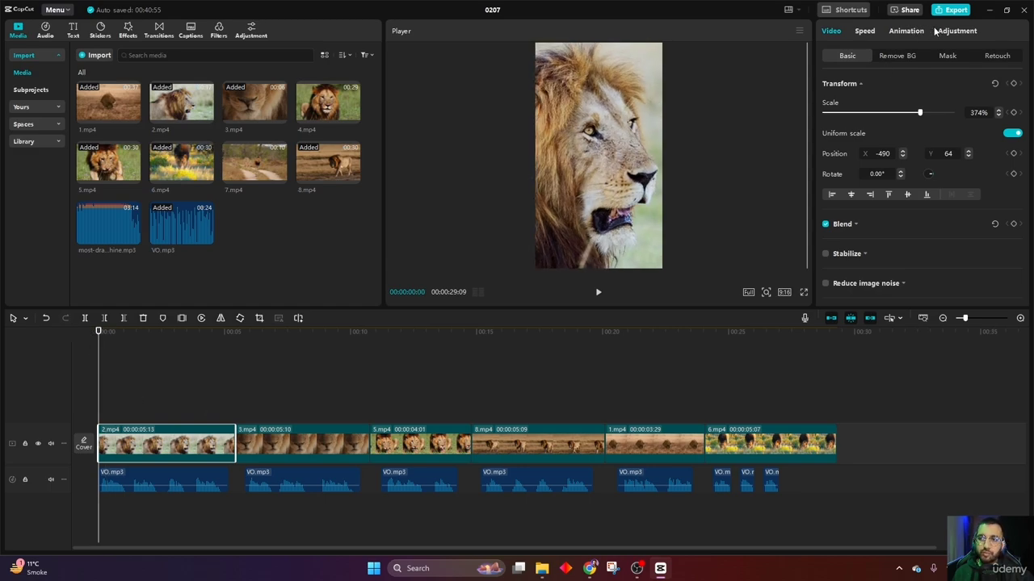
Step: Turn 2.mp4 black and white by setting its Saturation to -50, and raise its Contrast to 9
left_click(966, 33)
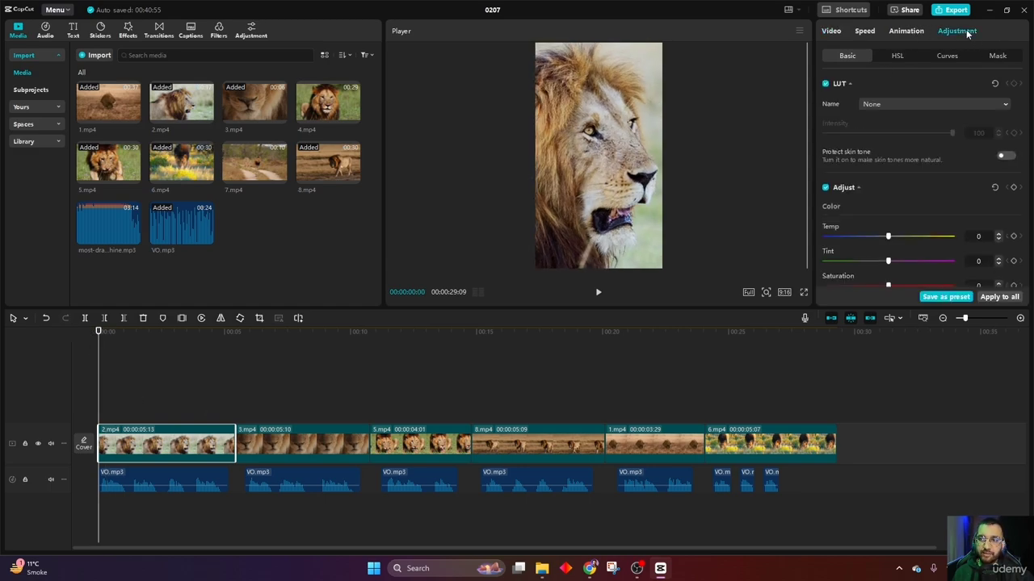
scroll(953, 178, "down", 5)
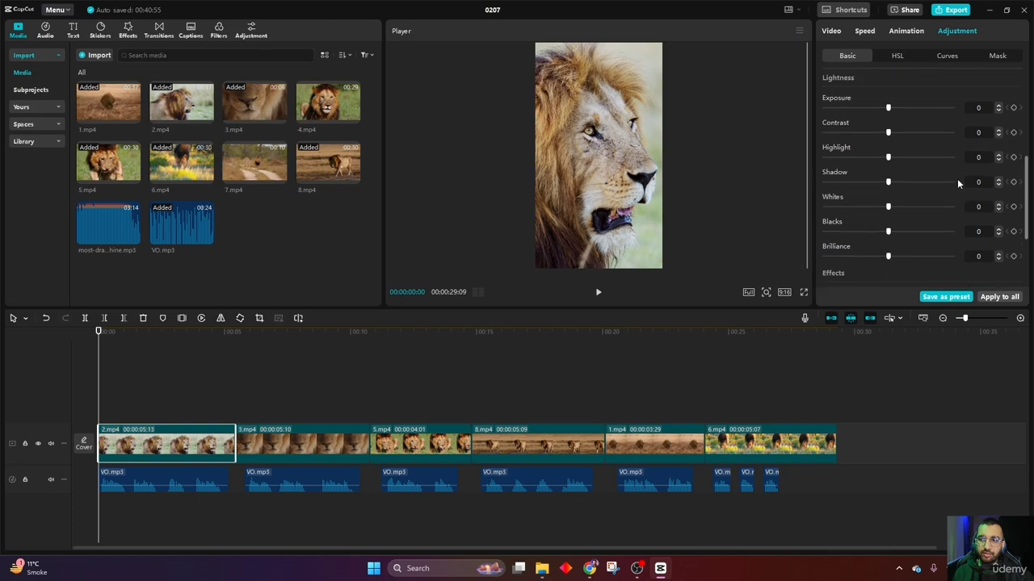
left_click_drag(890, 95, 786, 93)
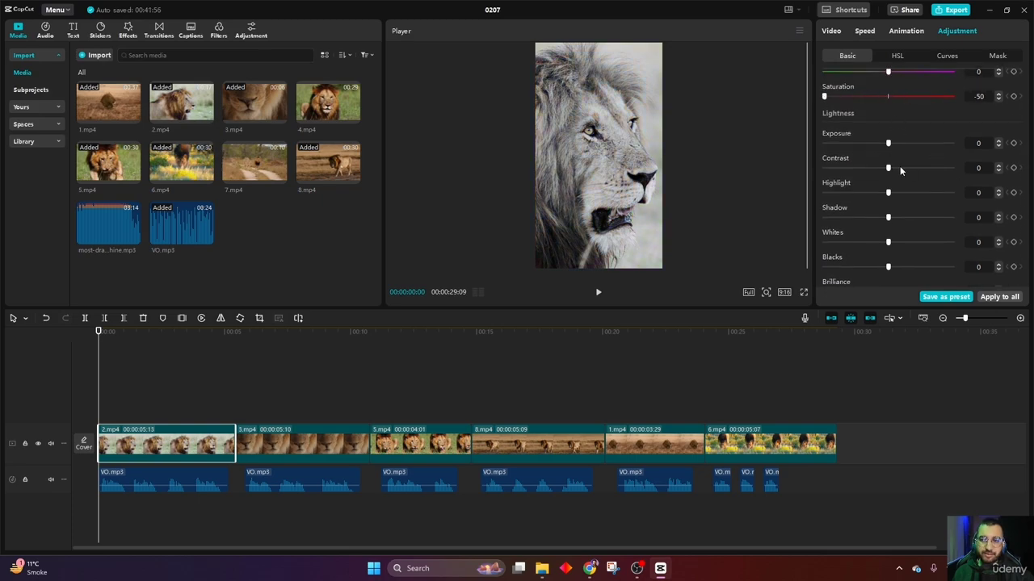
mouse_move(899, 168)
left_mouse_down()
mouse_move(920, 168)
mouse_move(899, 168)
left_mouse_up()
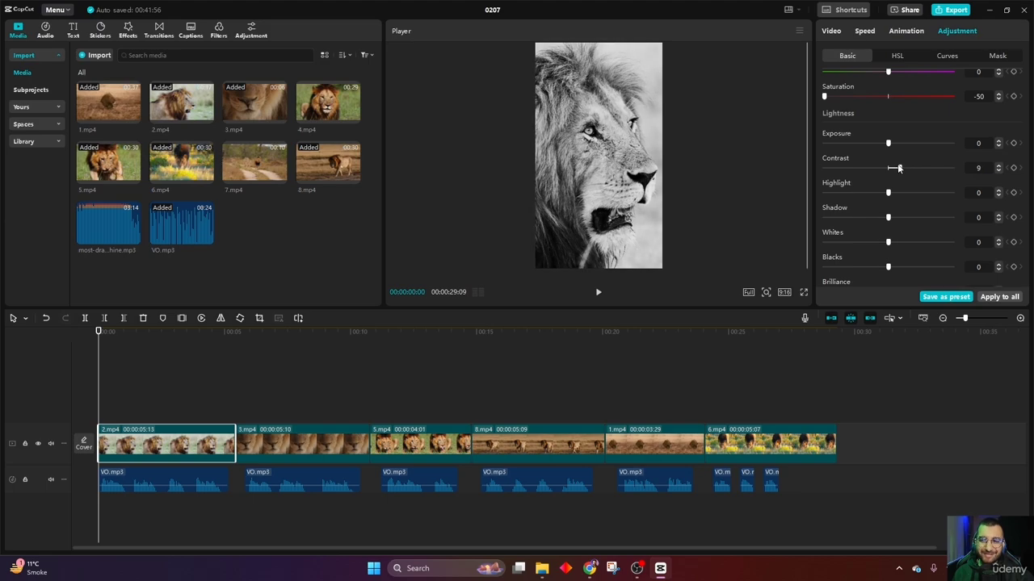
Step: Lower 2.mp4's Highlight to -25 and its Shadow to -16
left_click_drag(889, 193, 861, 192)
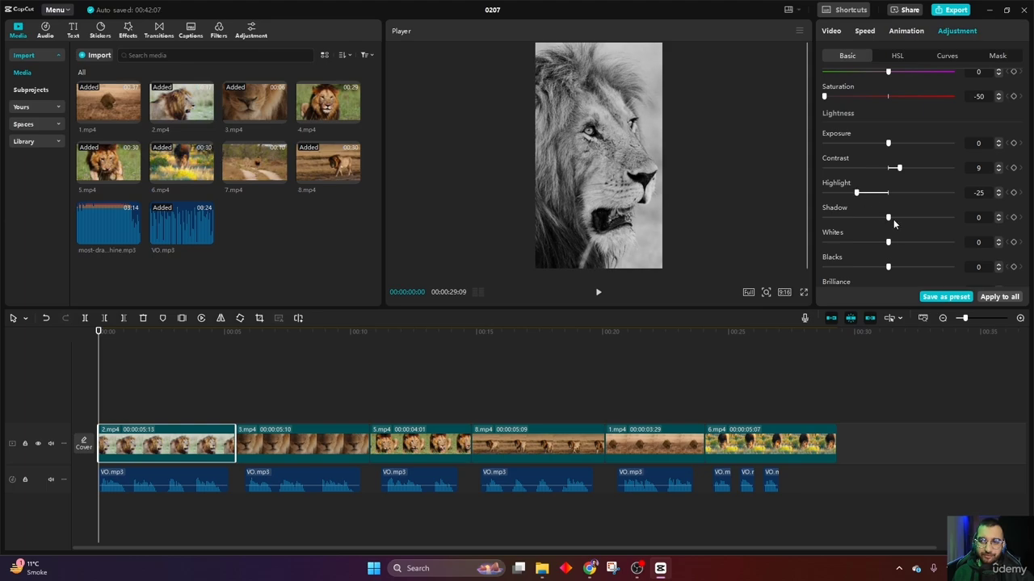
left_click_drag(889, 218, 869, 218)
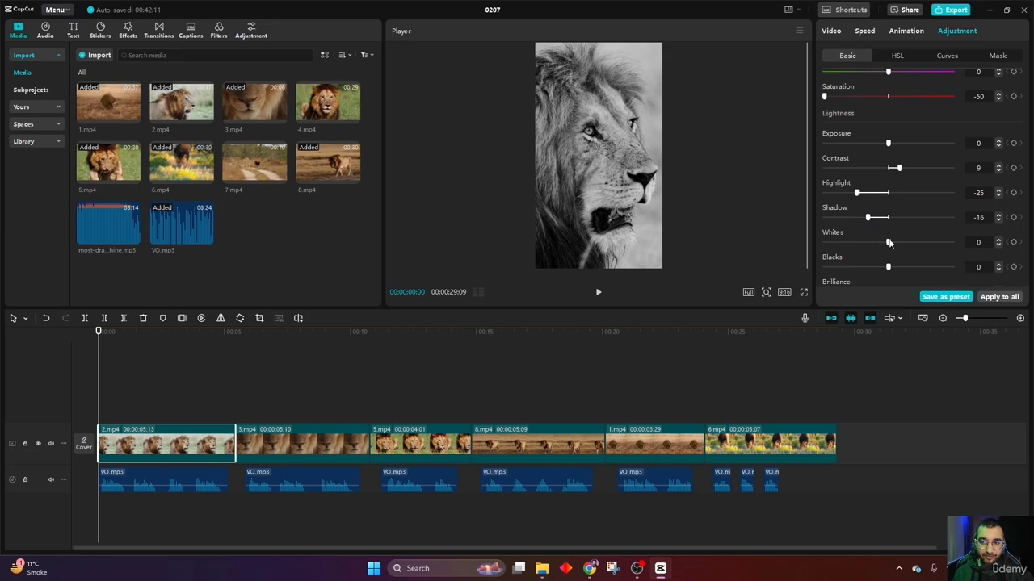
left_click_drag(889, 243, 886, 242)
scroll(910, 252, "down", 3)
scroll(921, 257, "up", 6)
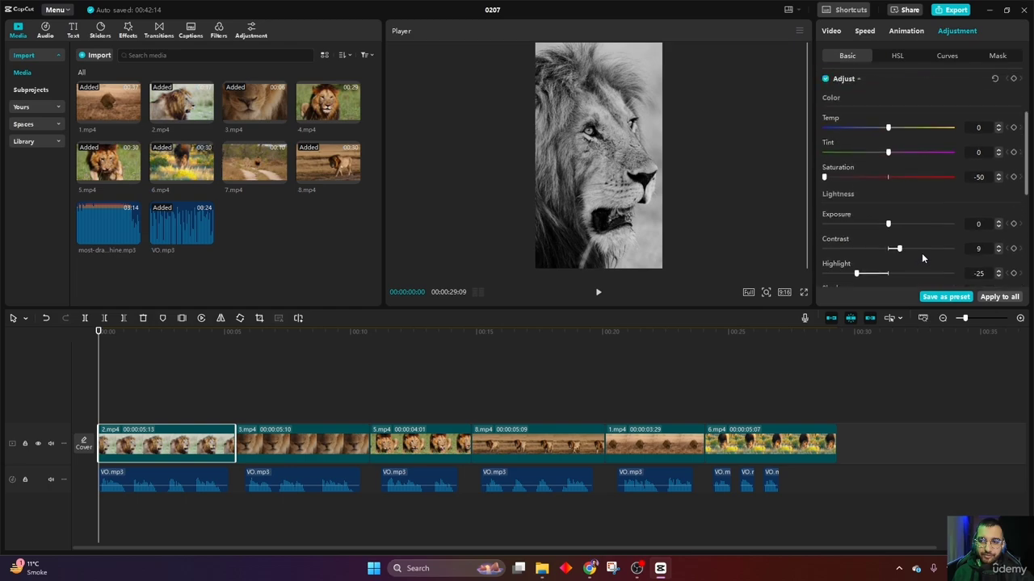
scroll(922, 253, "up", 2)
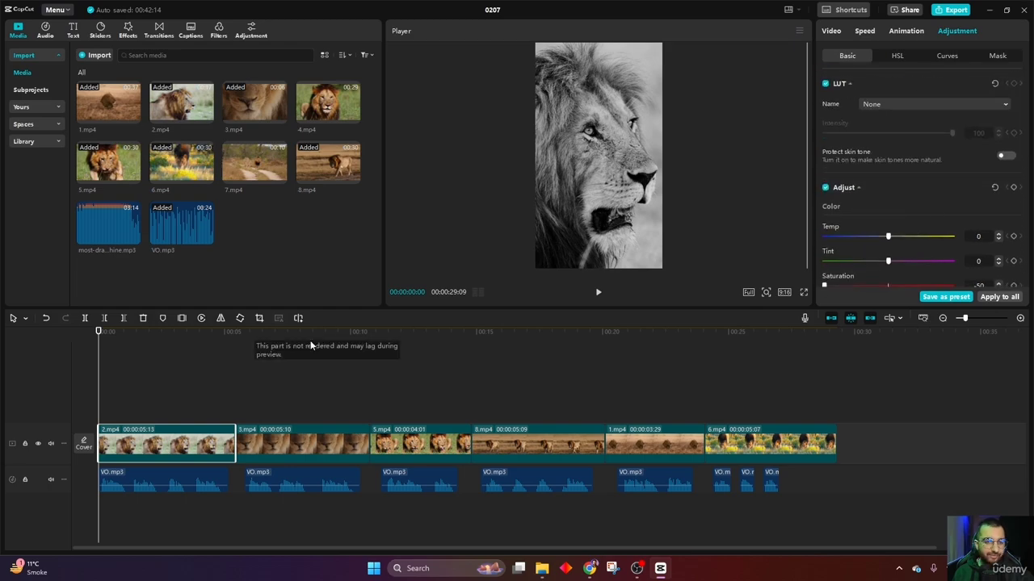
Step: Preview 3.mp4 around 00:00:06:21 and set its Saturation to -50
left_click_drag(252, 333, 268, 340)
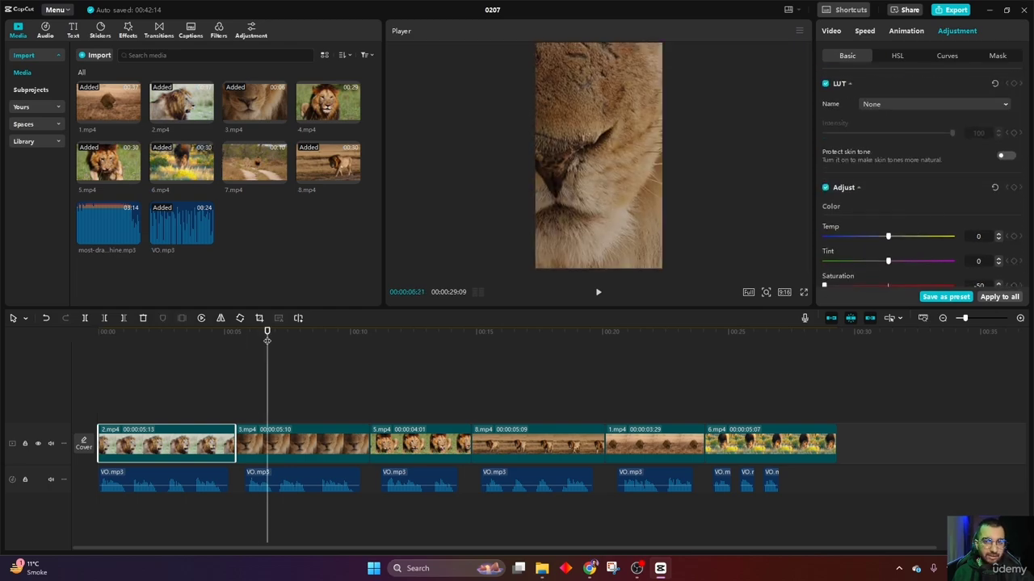
left_click(297, 440)
scroll(929, 220, "down", 3)
scroll(929, 220, "up", 2)
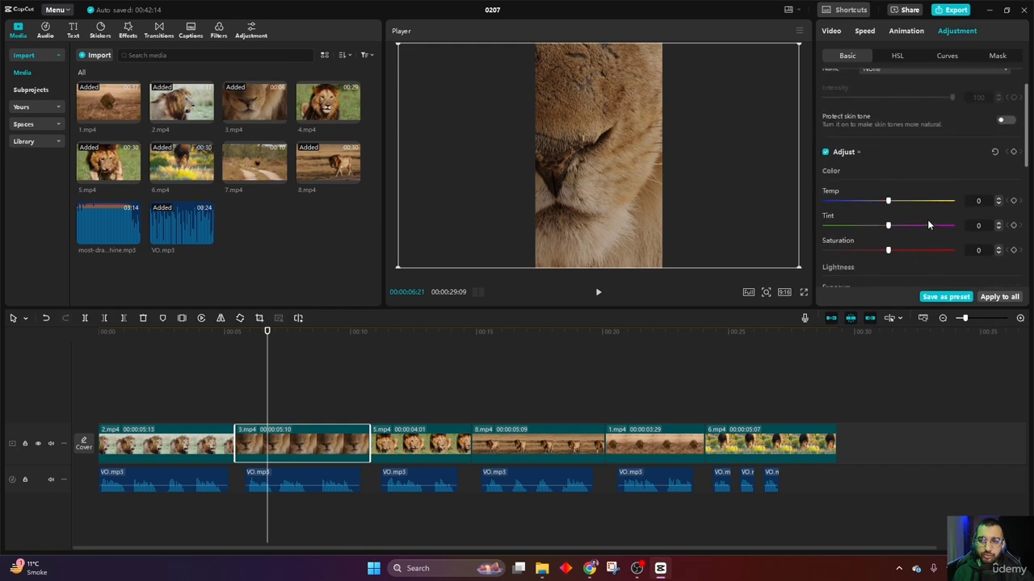
scroll(927, 226, "down", 1)
left_click_drag(888, 236, 767, 245)
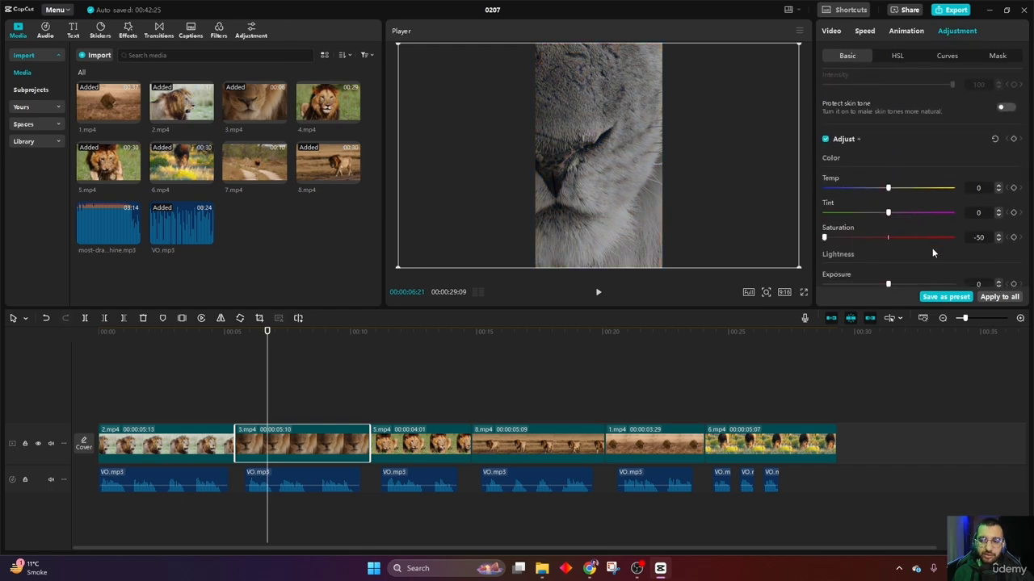
Step: Set 3.mp4's Exposure to 1, Contrast to 14, and Shadow to -4
scroll(932, 253, "down", 3)
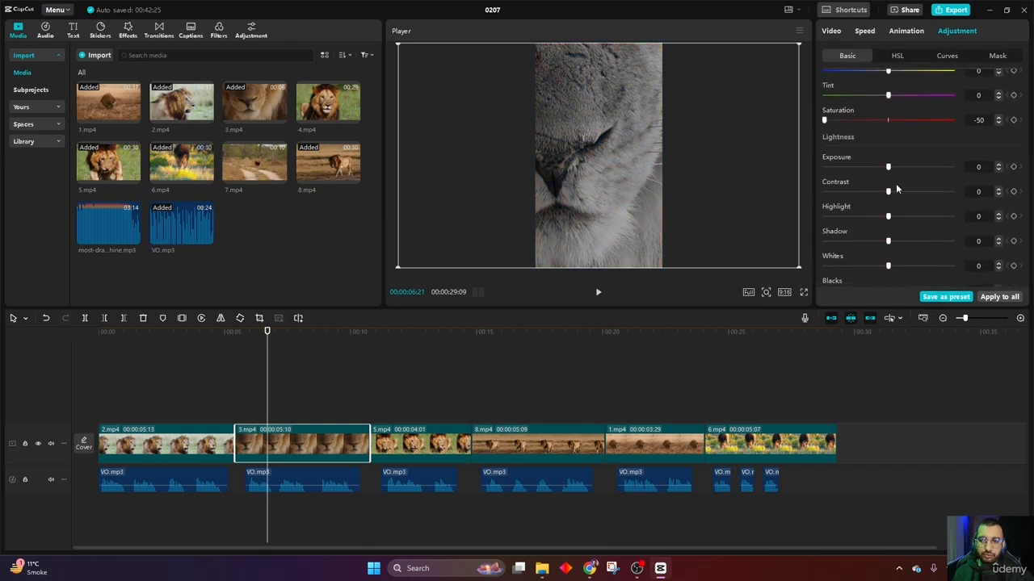
left_click_drag(890, 198, 905, 192)
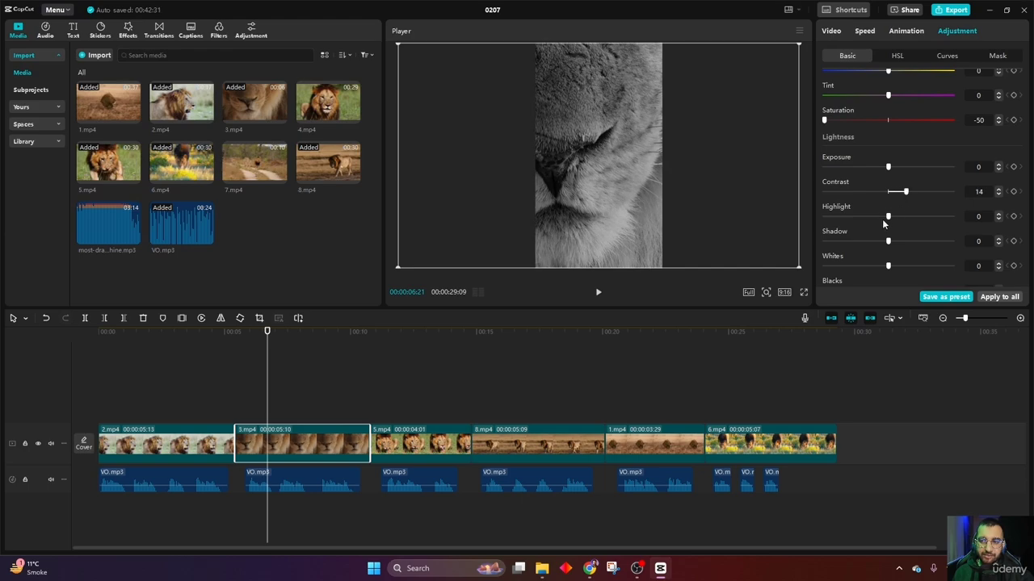
left_click_drag(891, 241, 883, 241)
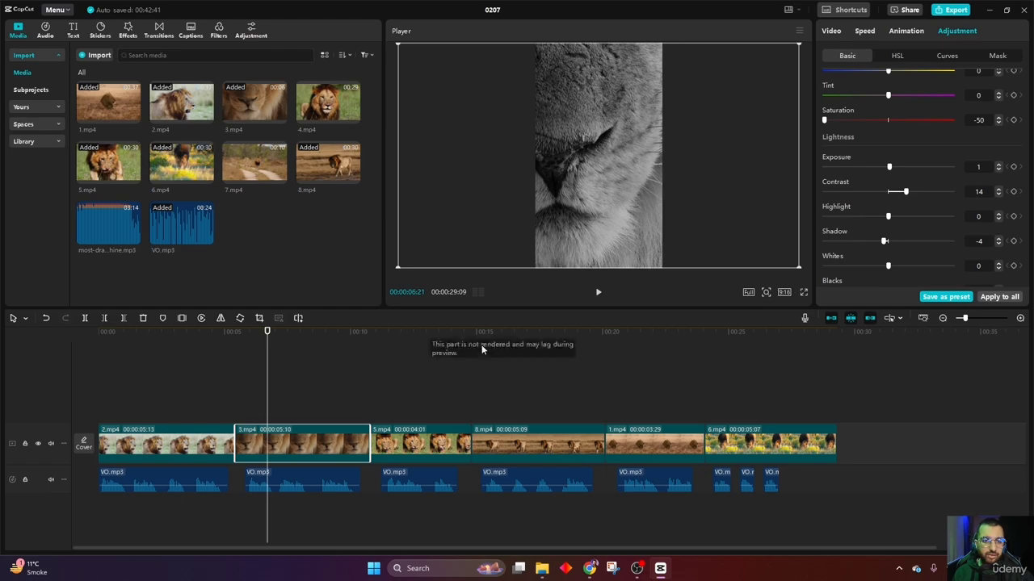
Step: Set 5.mp4's Saturation to -50, raise its Contrast slightly, and play the clip through to check the look
left_click(426, 346)
left_click(418, 445)
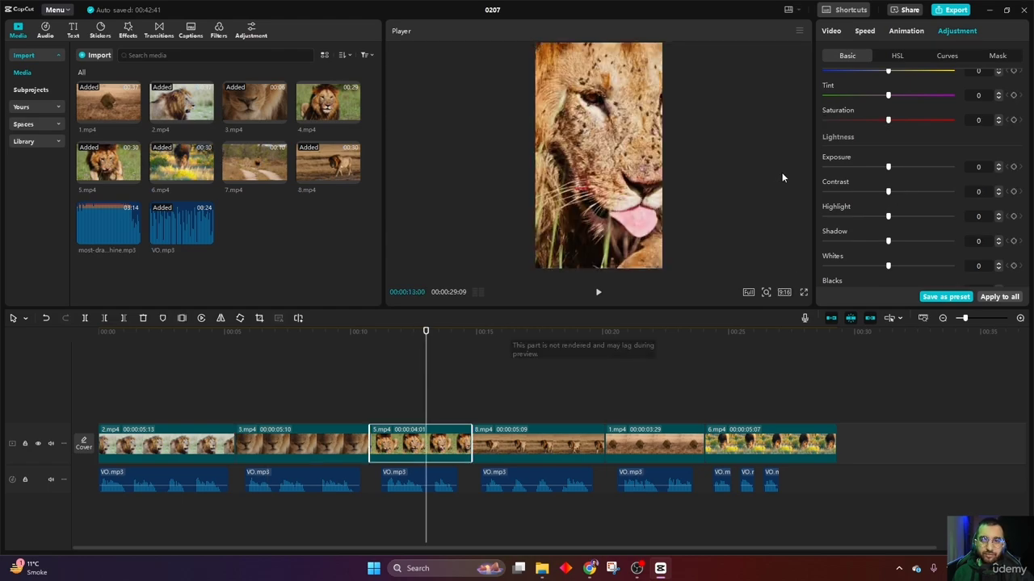
left_click_drag(890, 121, 852, 120)
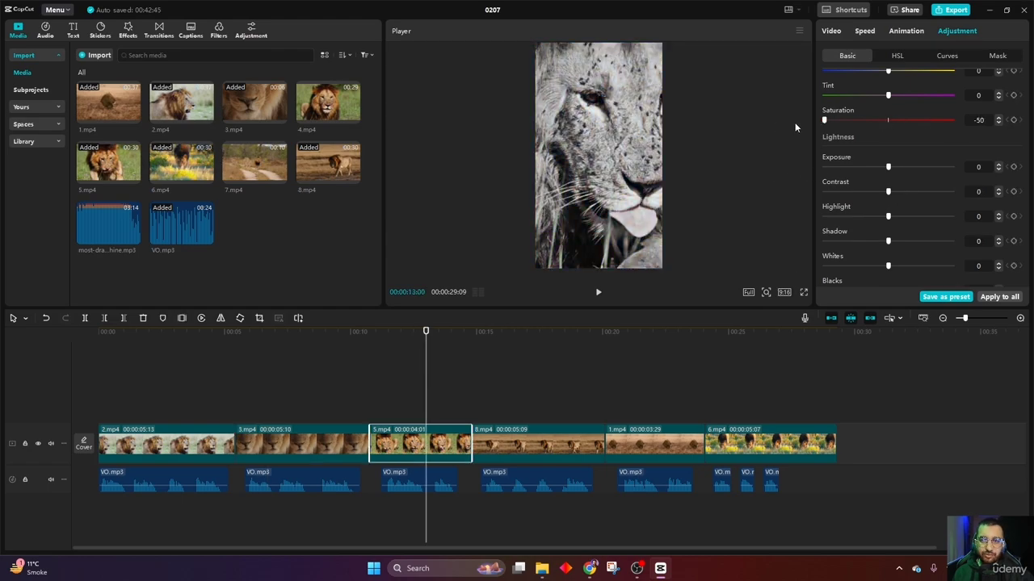
left_click_drag(888, 193, 901, 192)
left_click(363, 363)
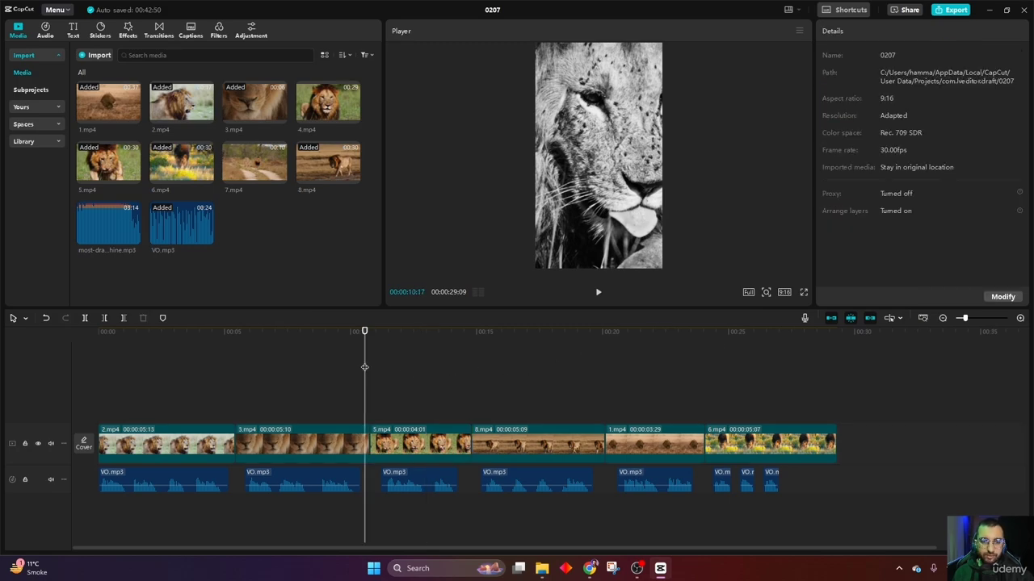
key("space")
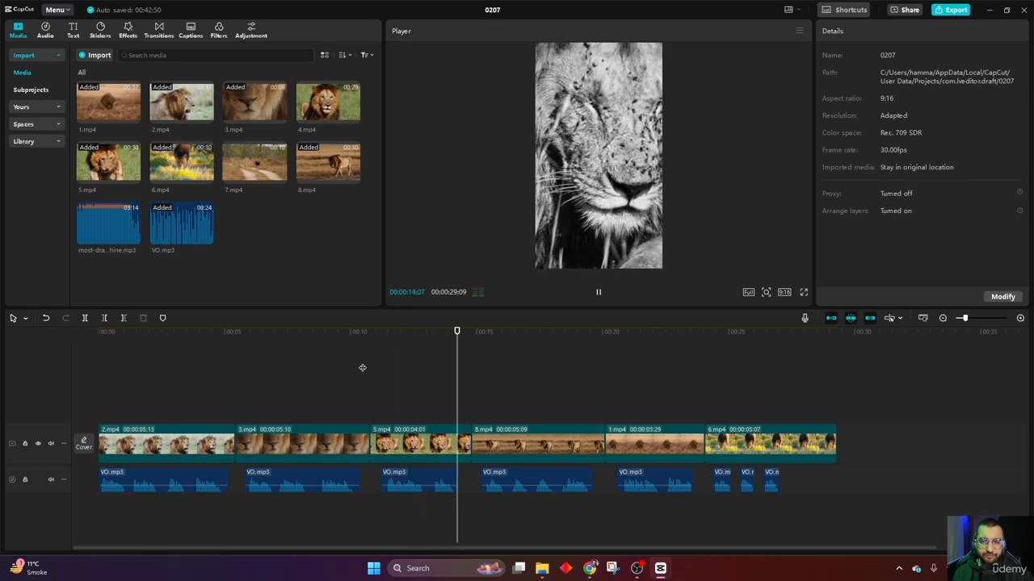
key("space")
Step: Set the Saturation of 8.mp4 to -50
left_click(525, 429)
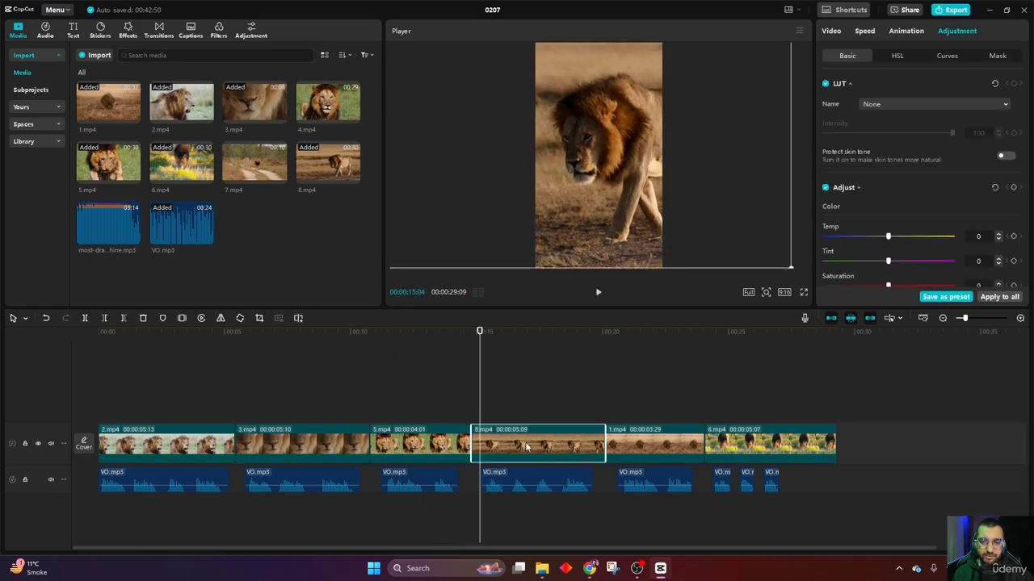
scroll(909, 226, "down", 1)
left_click_drag(889, 247, 797, 252)
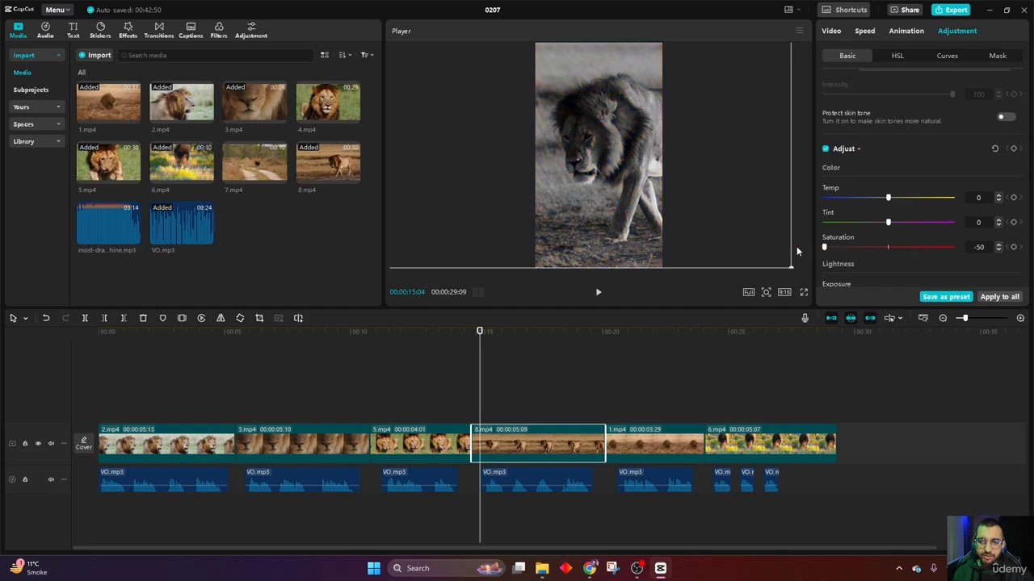
scroll(924, 246, "down", 1)
scroll(941, 237, "down", 3)
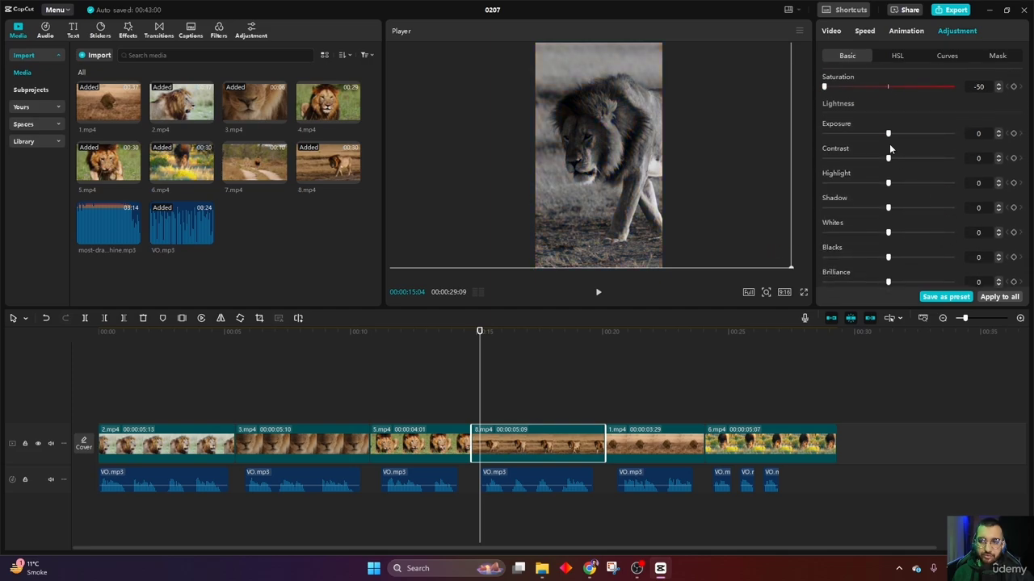
Step: Set 8.mp4's Contrast to 6, Shadow to -7, and Exposure to 14
left_click_drag(888, 158, 895, 165)
left_click_drag(886, 208, 884, 208)
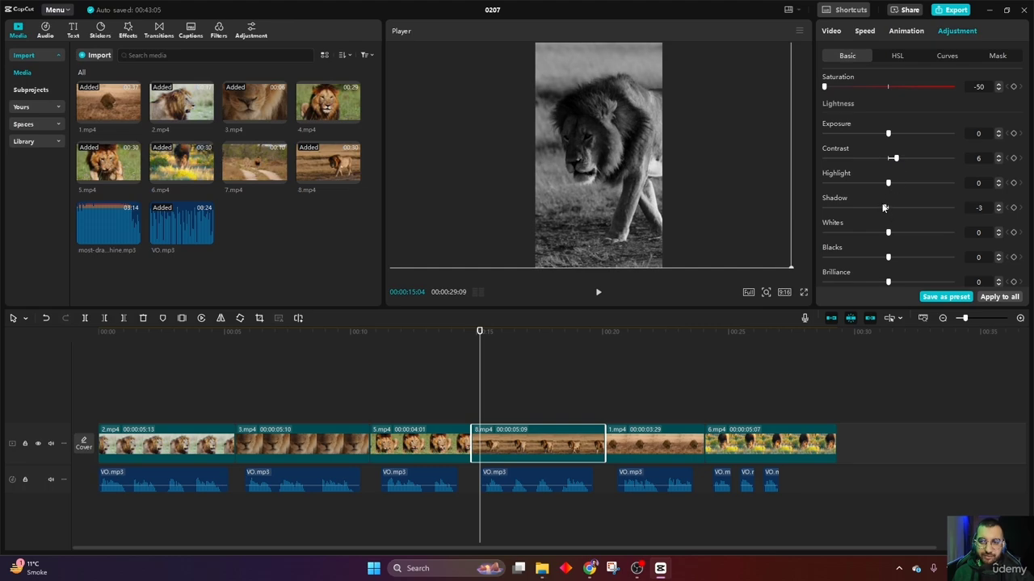
left_click_drag(889, 136, 900, 135)
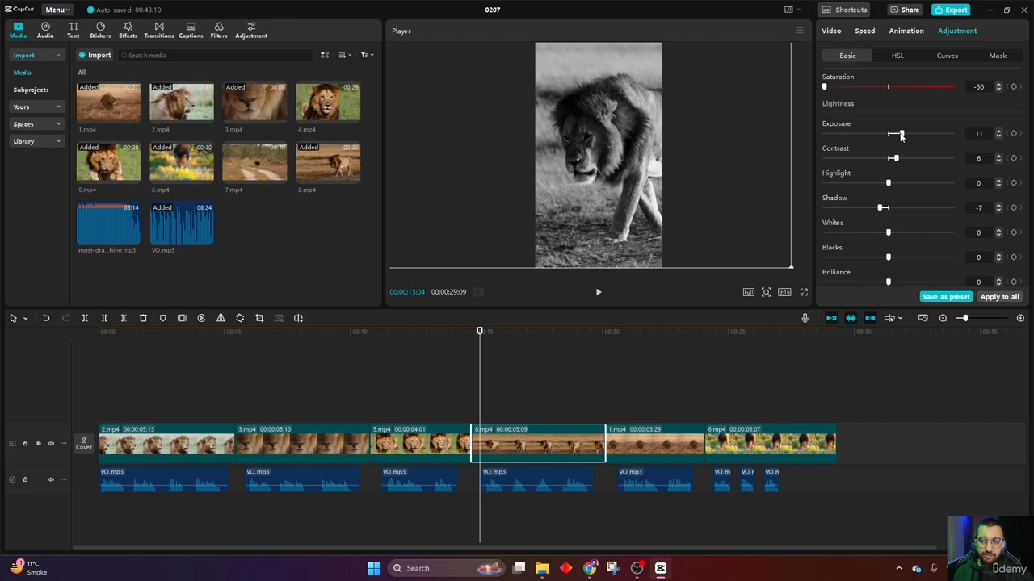
left_click_drag(901, 135, 907, 136)
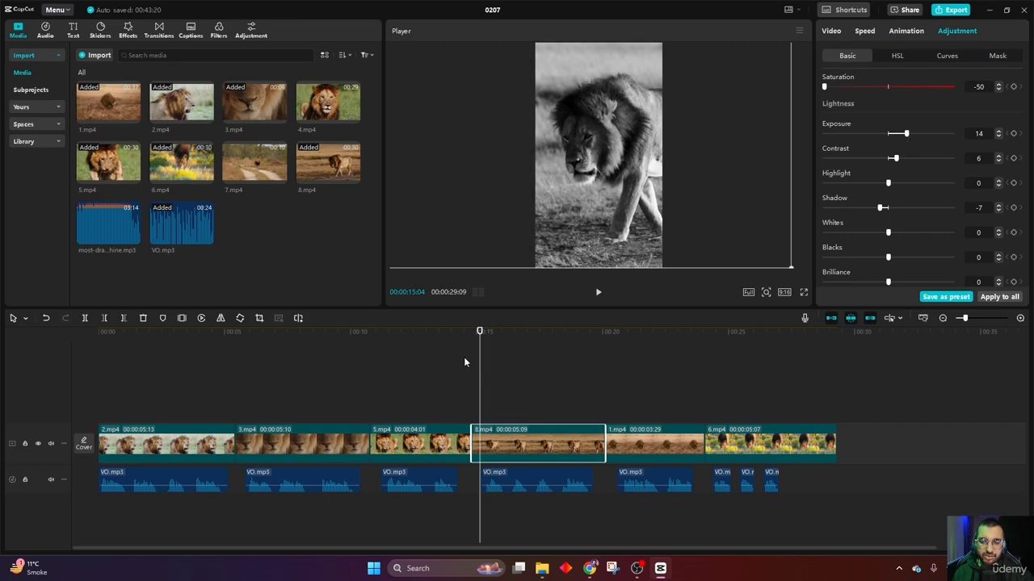
Step: Set 5.mp4's Exposure to -2, Highlight to -35, and Shadow to -6, and play part of the clip to check the look
left_click_drag(461, 352, 449, 360)
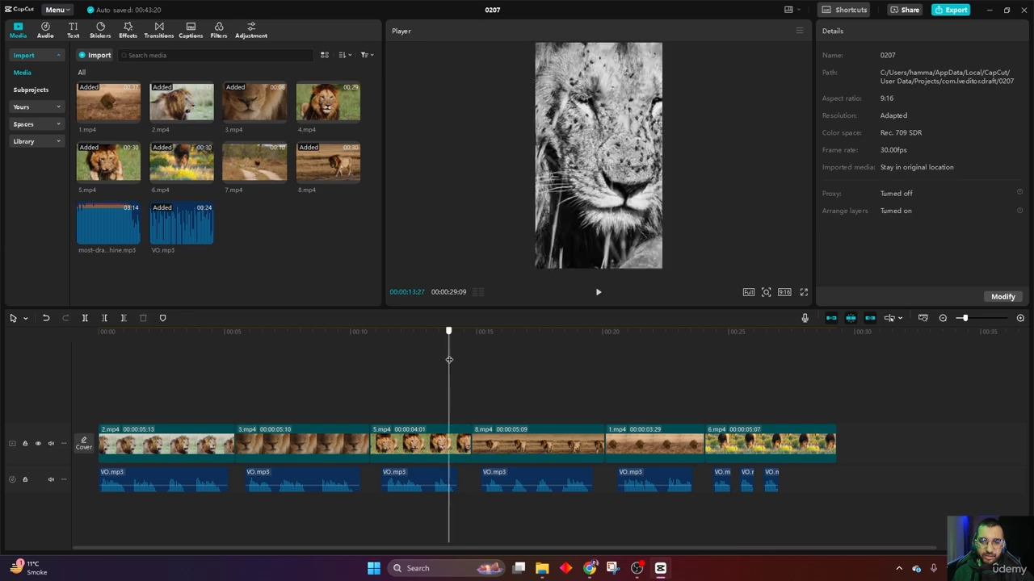
left_click(424, 444)
scroll(917, 202, "down", 5)
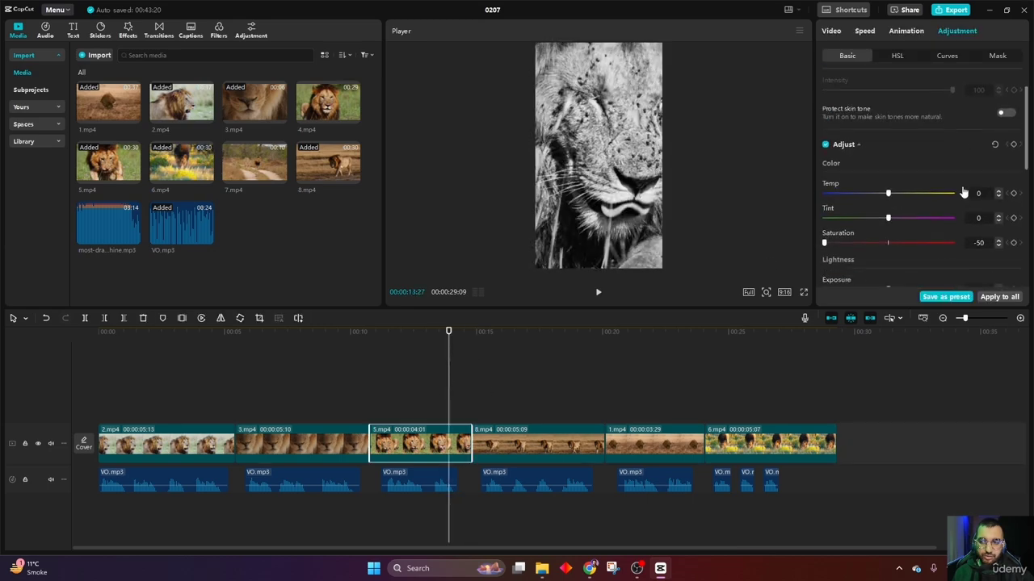
scroll(964, 229, "down", 2)
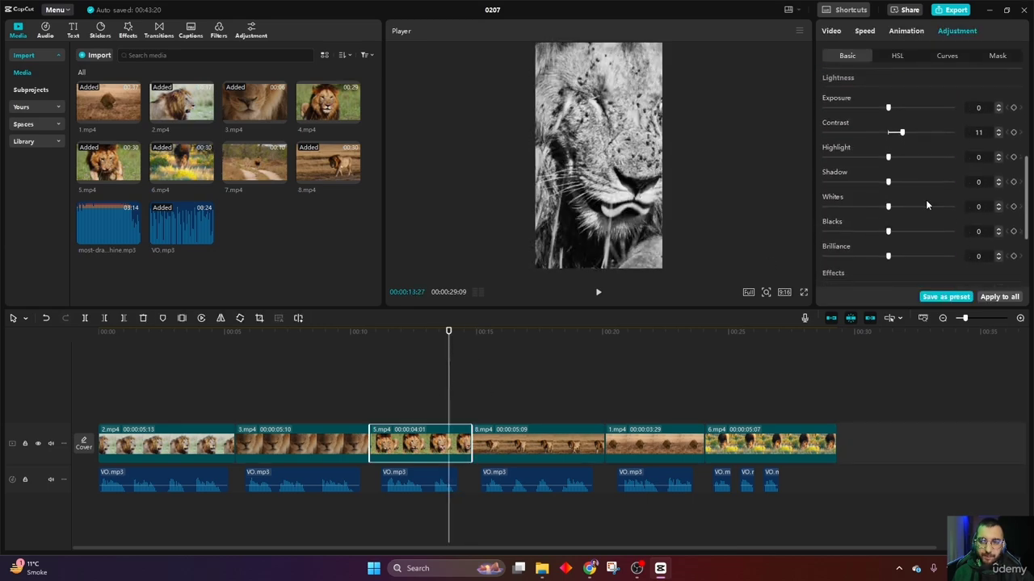
left_click_drag(889, 182, 846, 165)
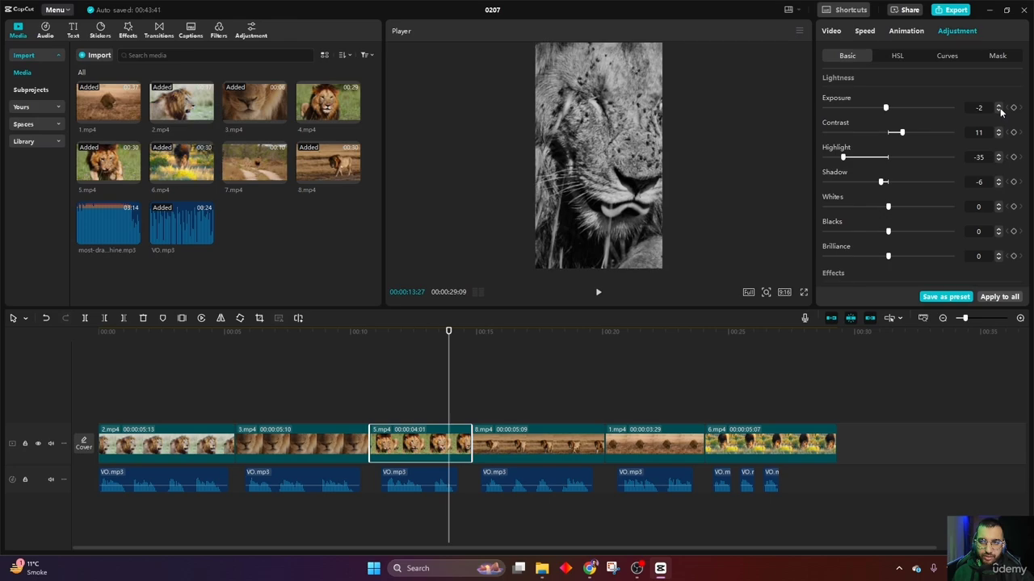
left_click(359, 373)
key("space")
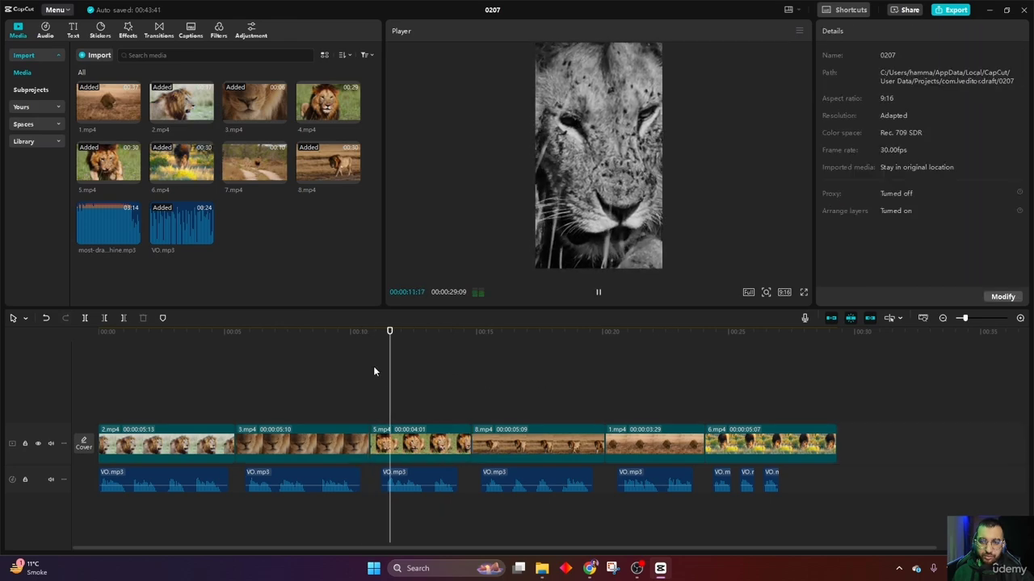
key("space")
Step: Set the Saturation of 1.mp4 to -50 and raise its Contrast to about 10
left_click(508, 364)
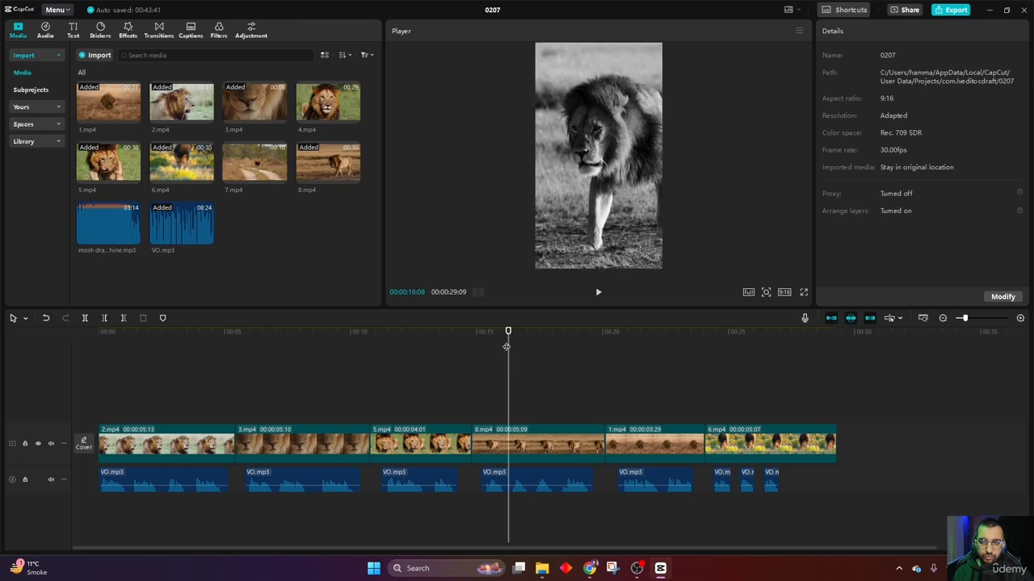
left_click_drag(508, 355, 626, 359)
left_click(637, 448)
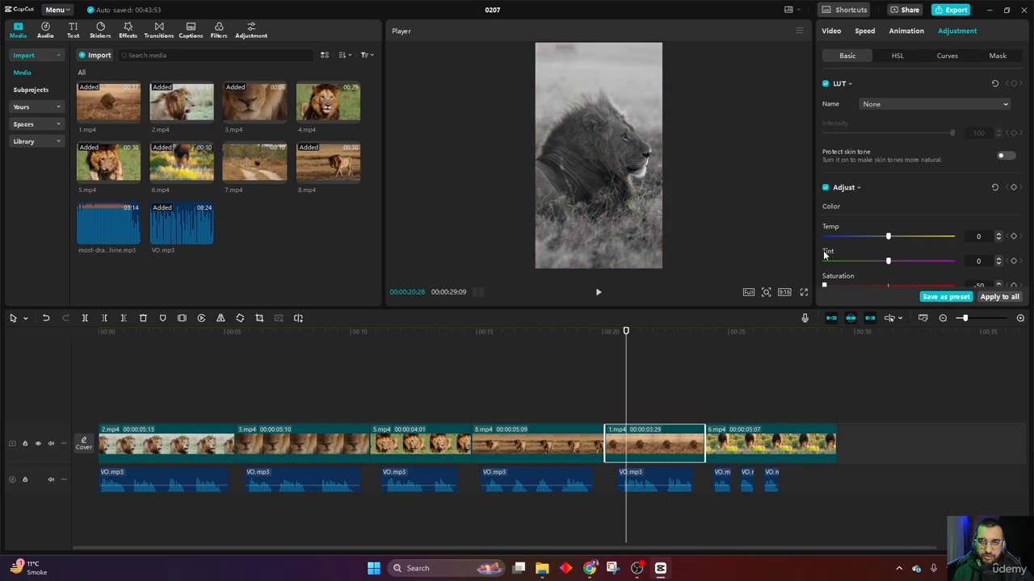
scroll(911, 194, "down", 3)
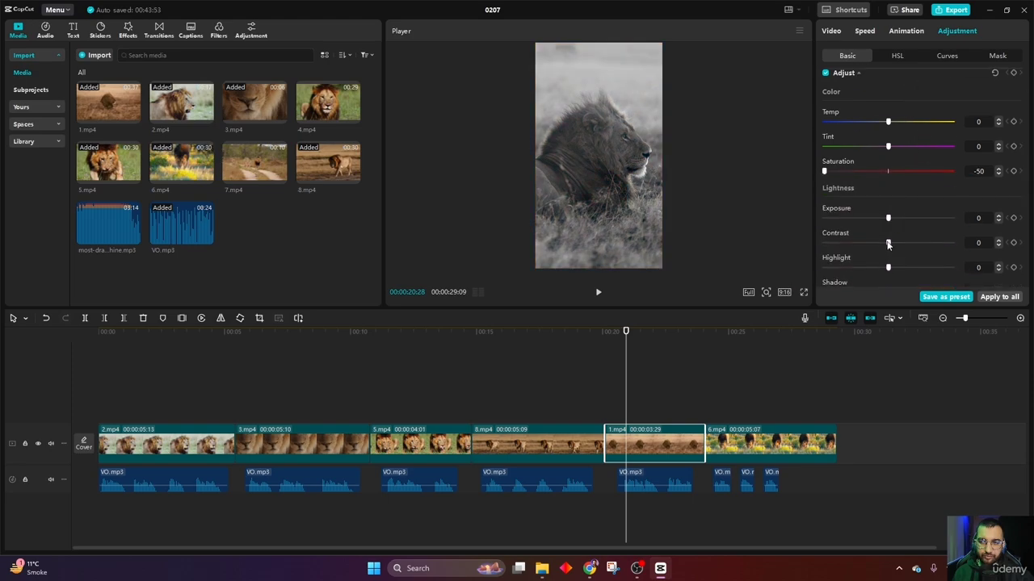
left_click_drag(888, 244, 902, 248)
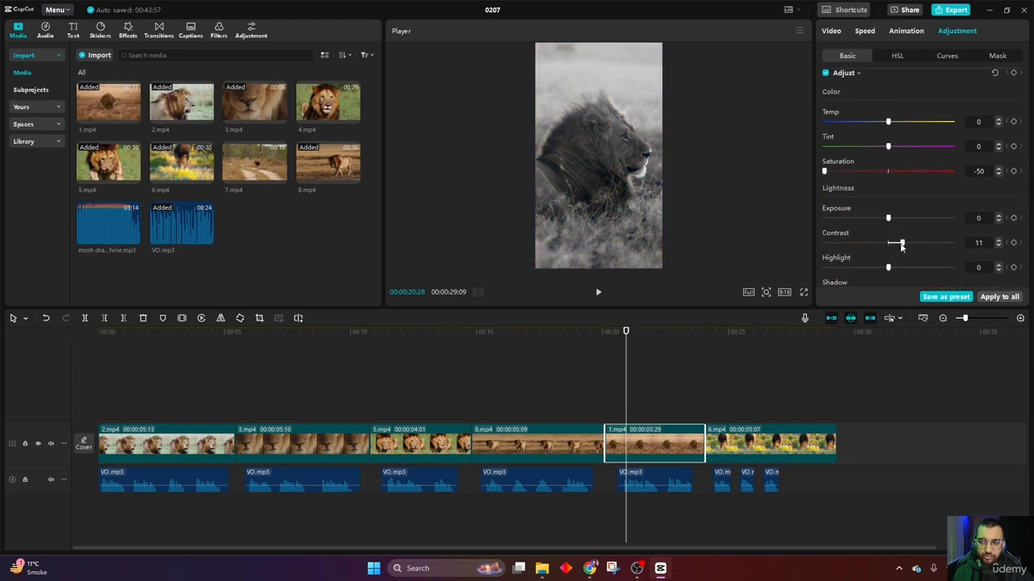
Step: Set 1.mp4's Exposure to 1 and Shadow to -3, and raise its Highlight slightly
scroll(909, 247, "down", 1)
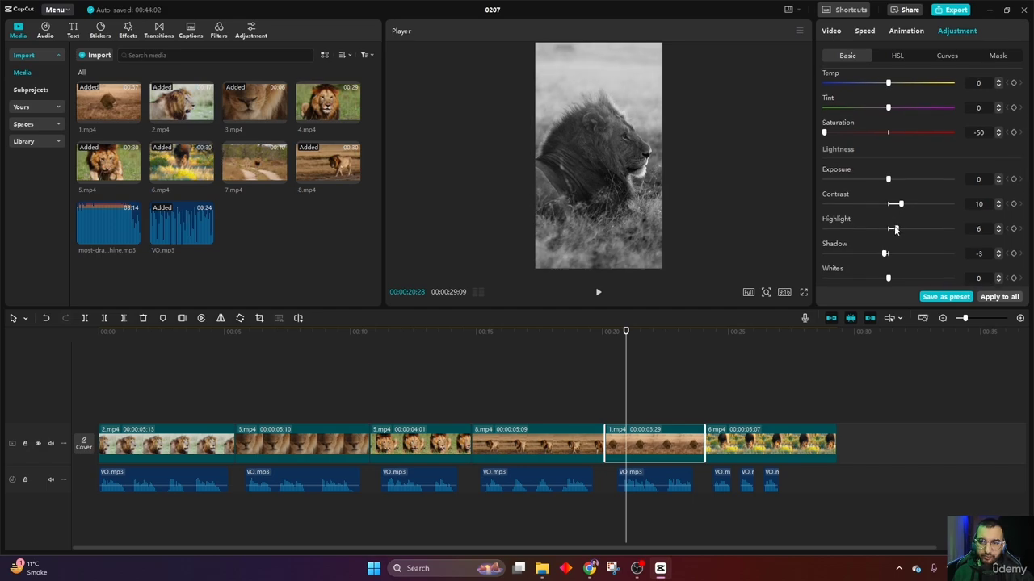
left_click_drag(890, 182, 889, 182)
scroll(929, 260, "down", 1)
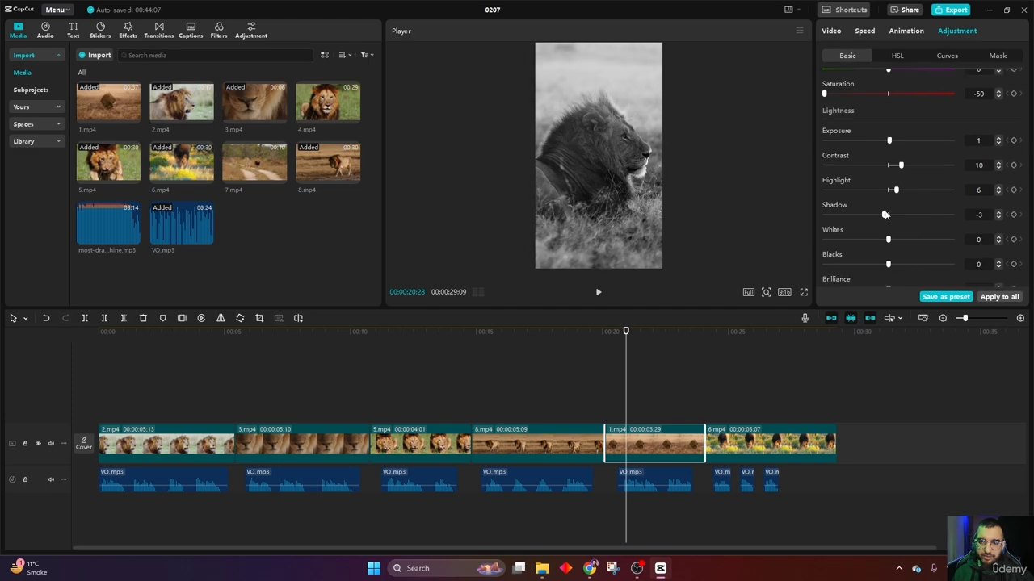
mouse_move(894, 191)
left_mouse_down()
mouse_move(925, 192)
mouse_move(898, 193)
left_mouse_up()
Step: Set the Saturation of 6.mp4, the last clip on the timeline, to -50
left_click(714, 354)
left_click_drag(714, 344, 733, 342)
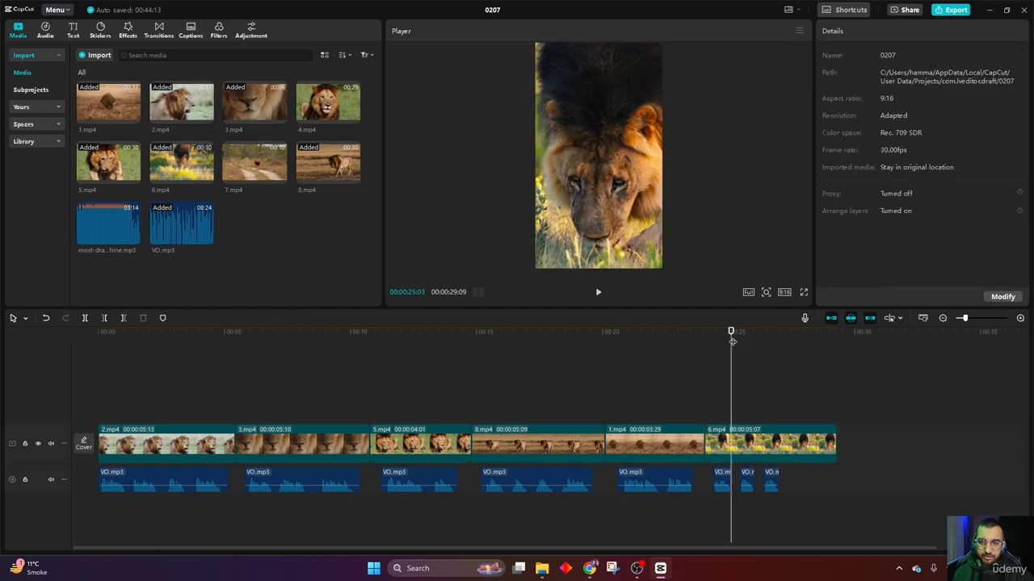
left_click(752, 441)
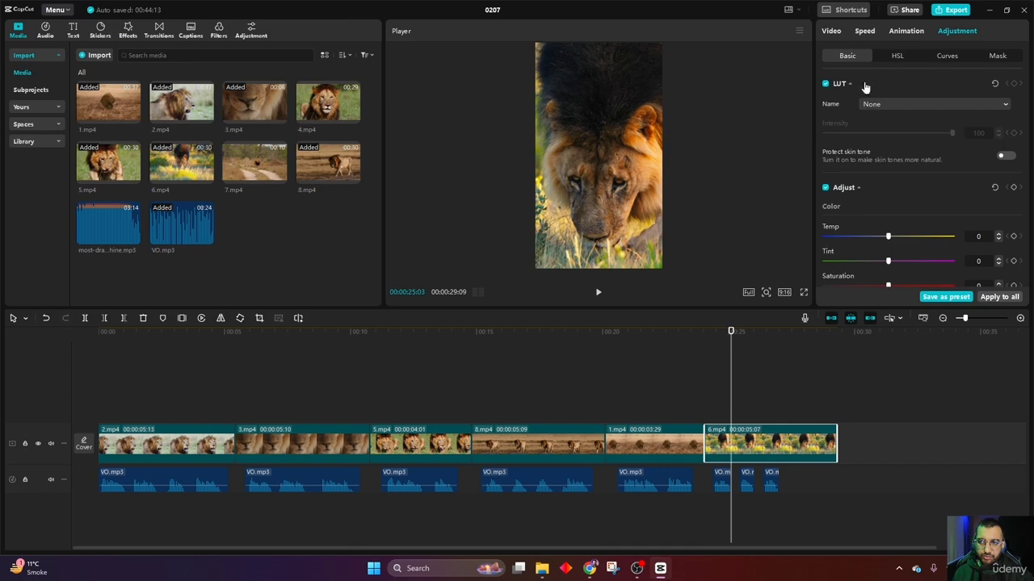
left_click(831, 31)
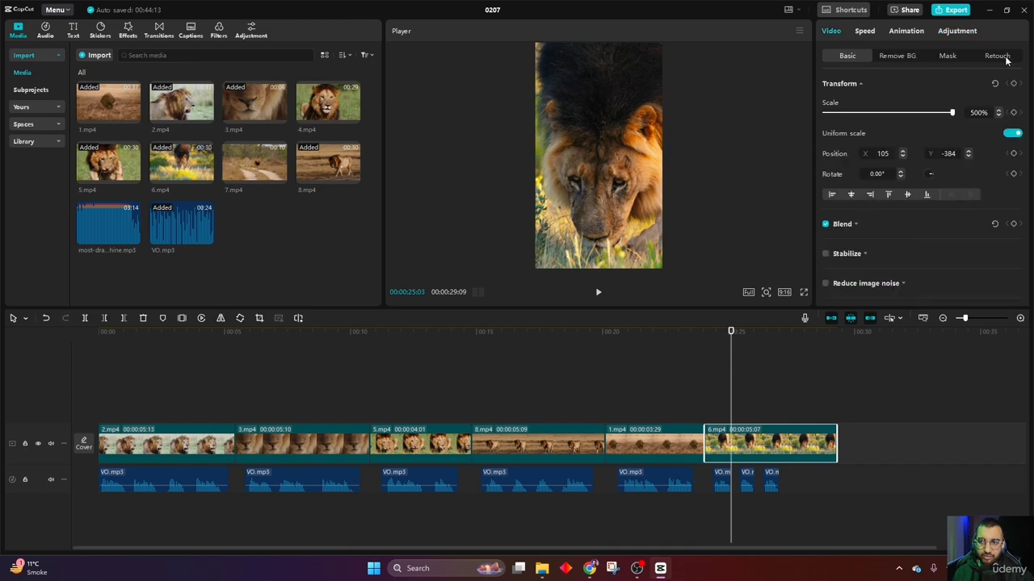
left_click(969, 34)
scroll(955, 235, "down", 1)
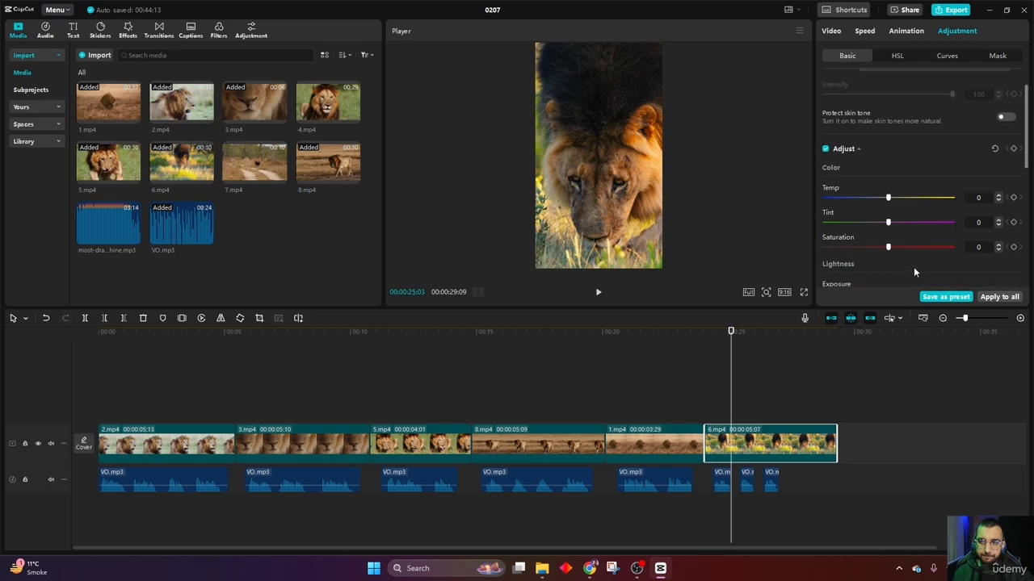
left_click_drag(887, 246, 828, 247)
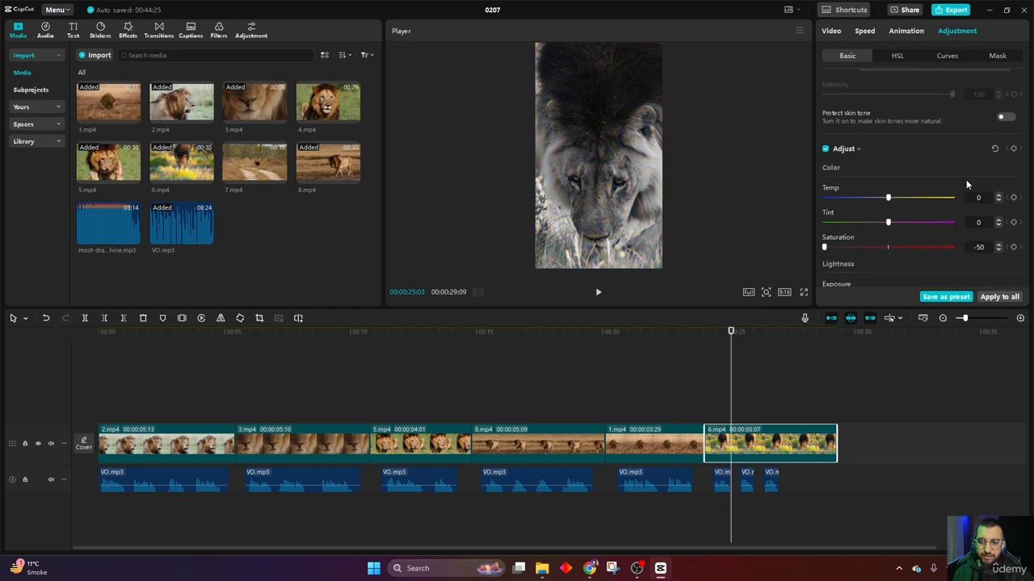
Step: Set 6.mp4's Contrast to 11 and Highlight to 6, and lower its Shadow slightly
scroll(895, 238, "down", 2)
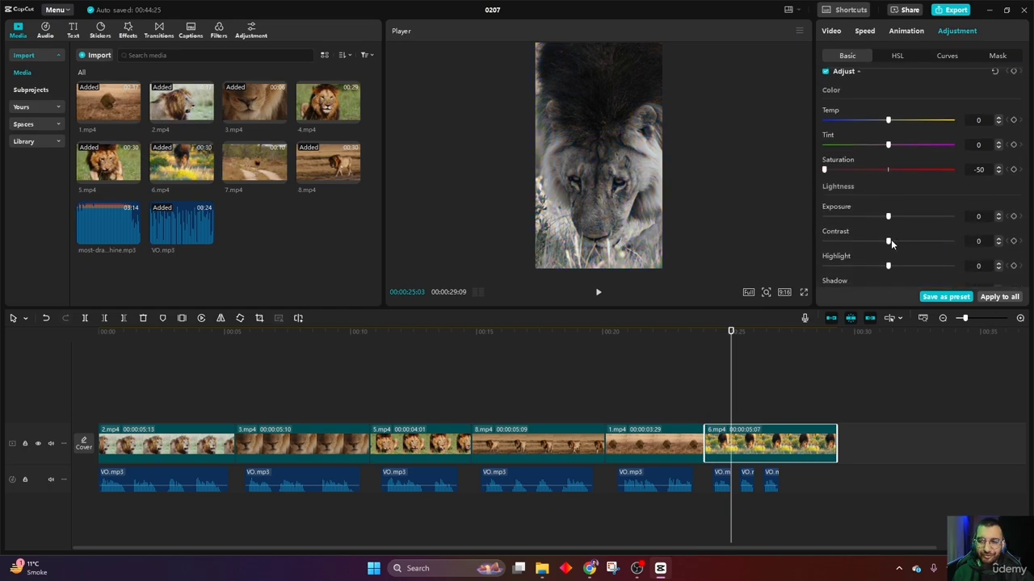
left_click_drag(891, 240, 899, 240)
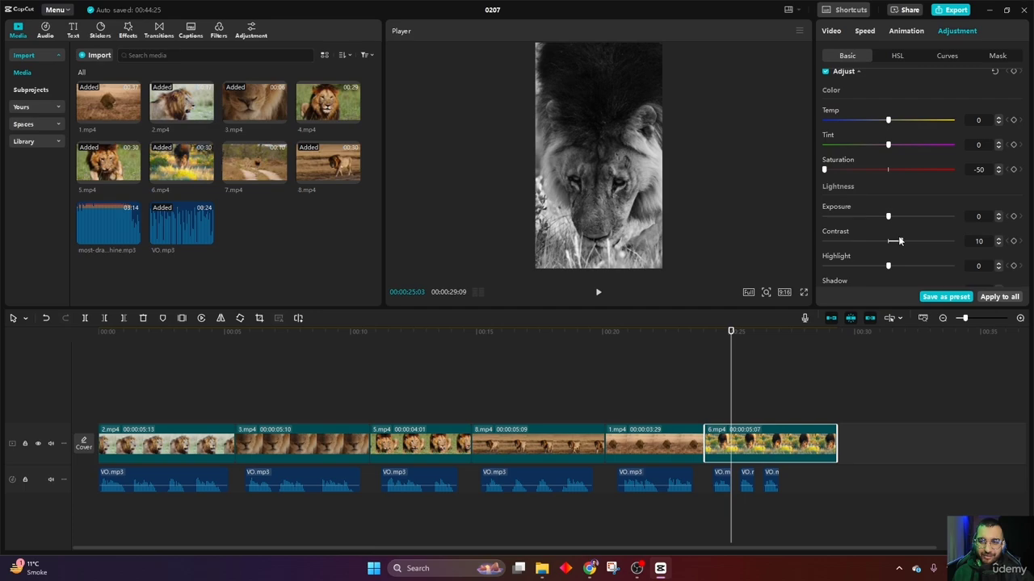
scroll(927, 222, "down", 1)
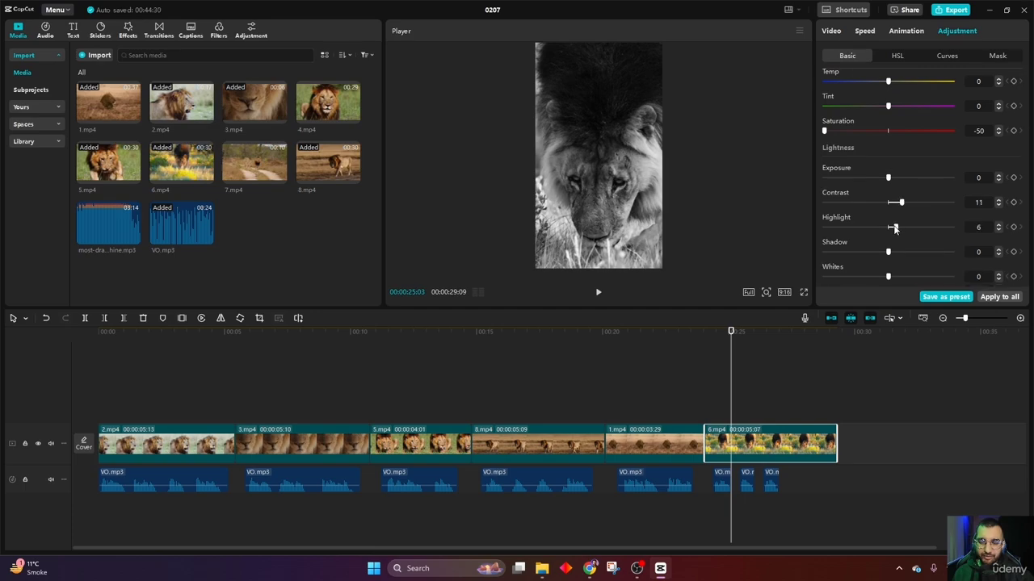
left_click_drag(886, 253, 882, 253)
Step: Refine the grade of 2.mp4 by setting Highlight to -34, Blacks to -5, and Brilliance to -6
left_click(704, 398)
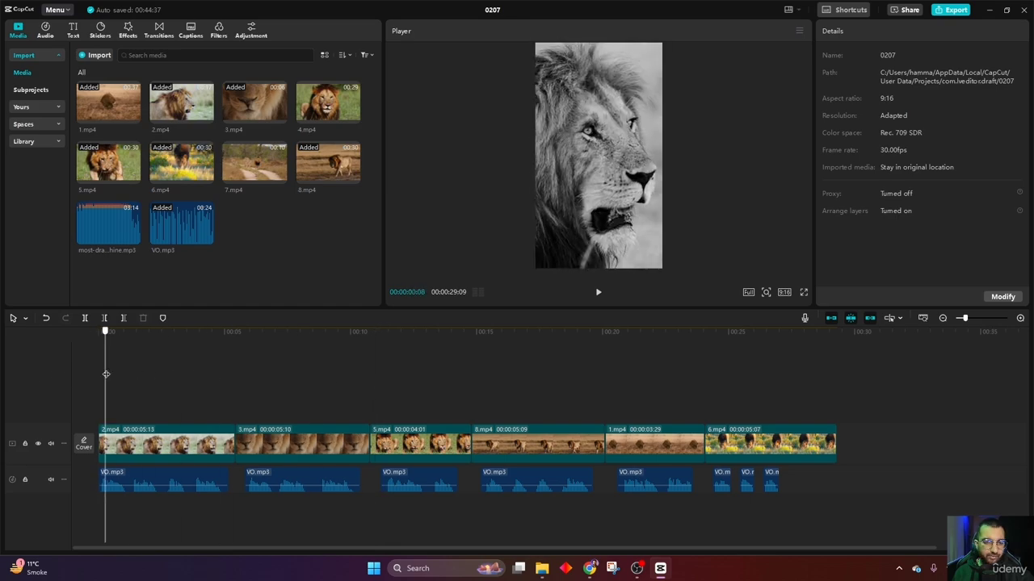
left_click(181, 457)
scroll(948, 228, "down", 6)
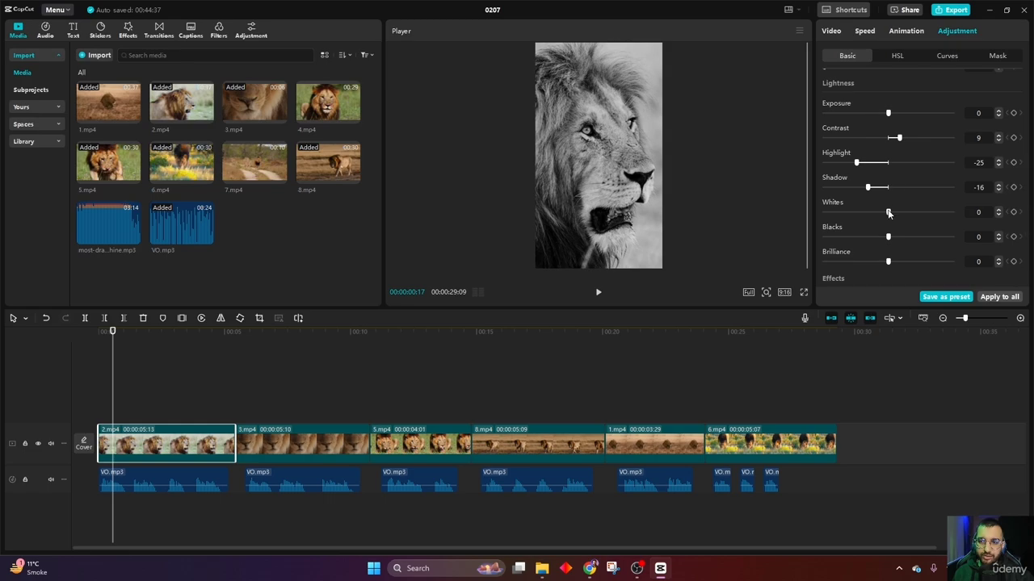
mouse_move(888, 235)
left_mouse_down()
mouse_move(898, 237)
mouse_move(882, 236)
left_mouse_up()
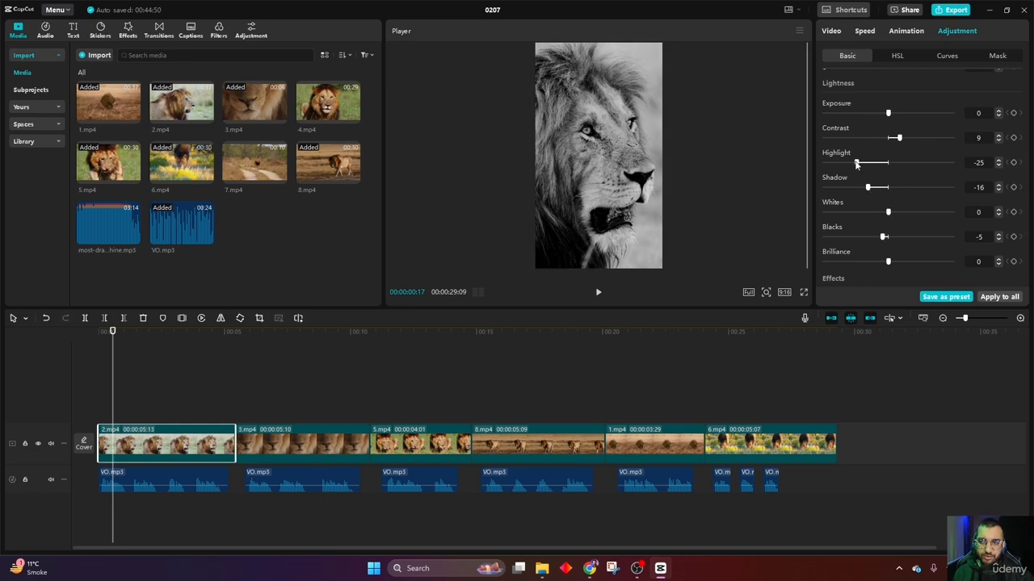
left_click_drag(857, 164, 842, 164)
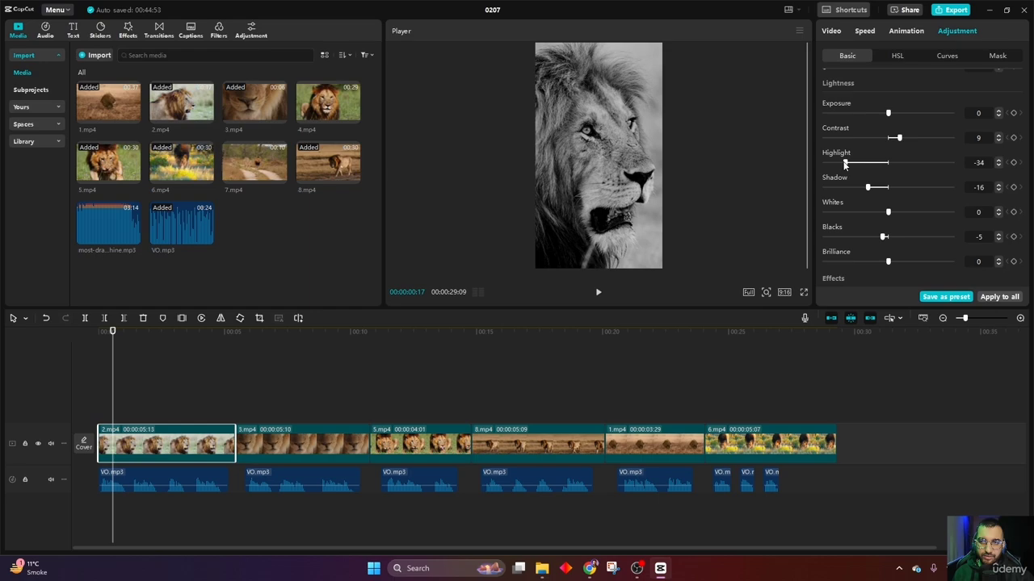
mouse_move(889, 264)
left_mouse_down()
mouse_move(849, 261)
mouse_move(887, 261)
mouse_move(880, 266)
left_mouse_up()
scroll(868, 274, "down", 3)
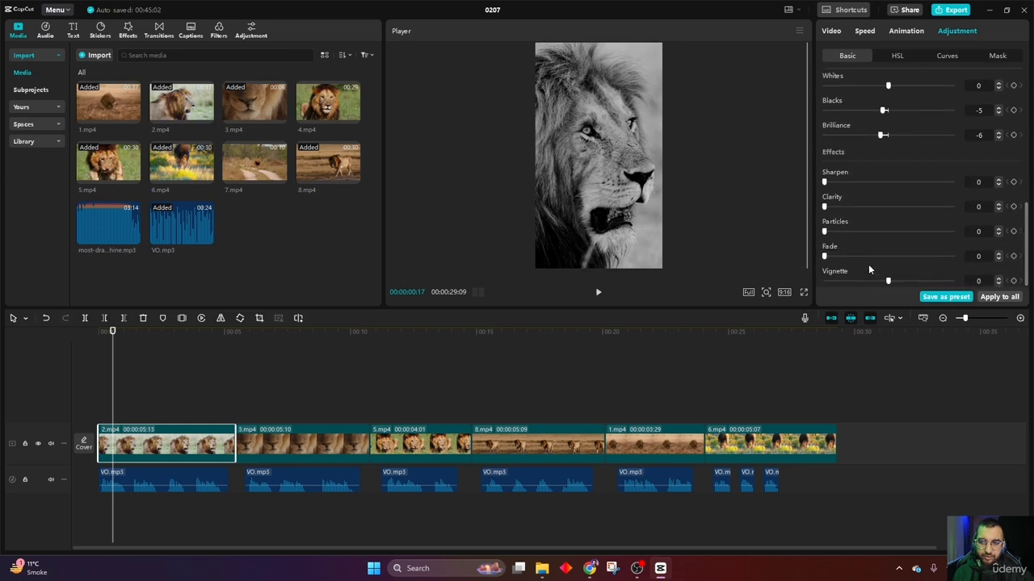
scroll(875, 256, "up", 5)
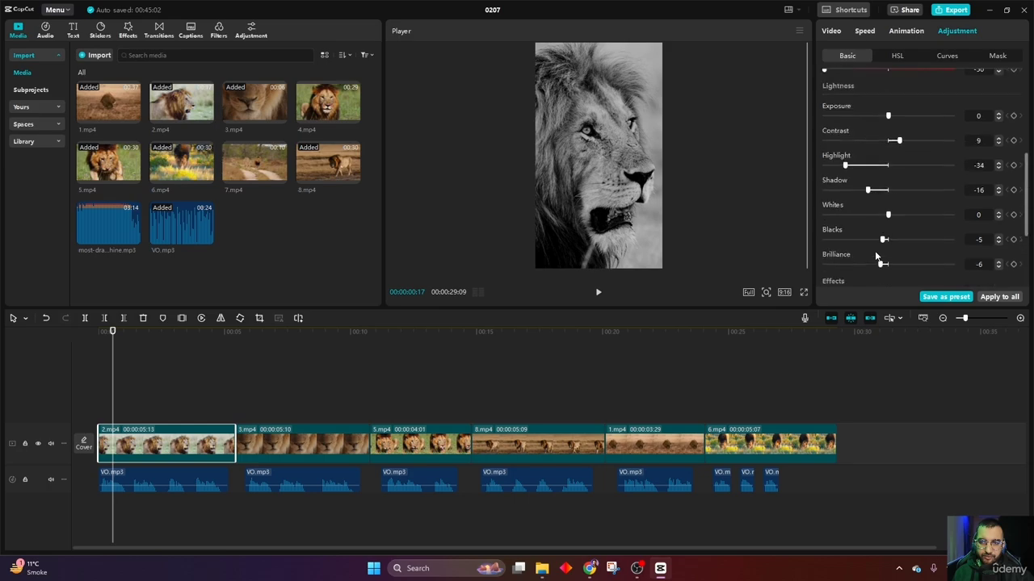
Step: Add a Black Fade transition between 2.mp4 and 3.mp4 and another between 3.mp4 and 5.mp4
left_click(237, 334)
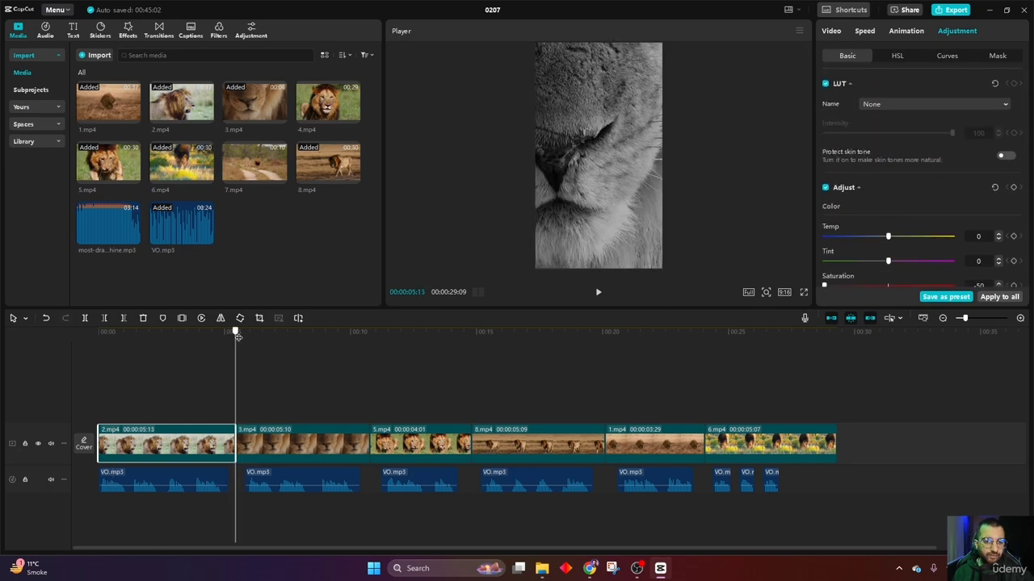
left_click(159, 37)
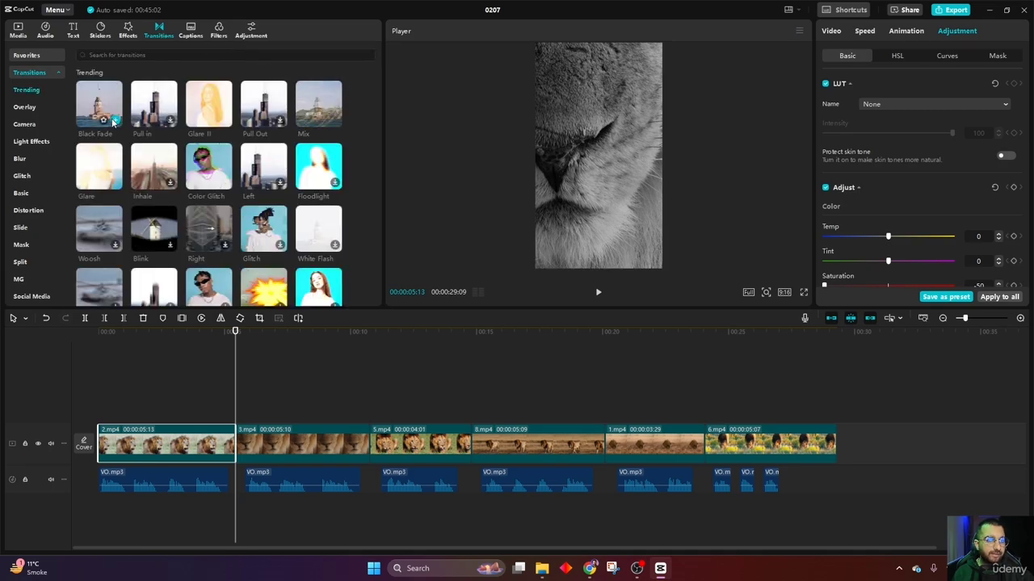
left_click(114, 121)
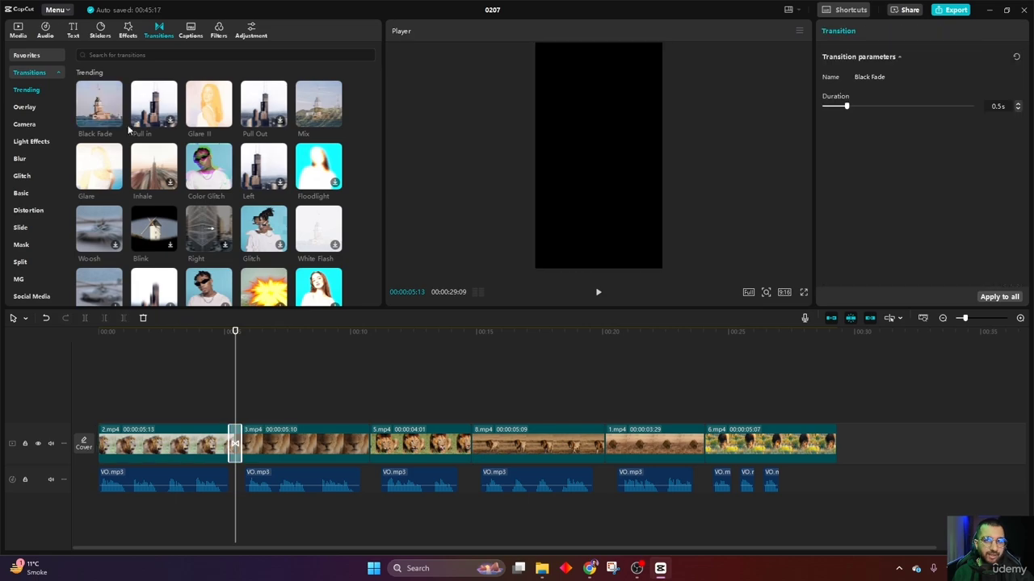
left_click(363, 356)
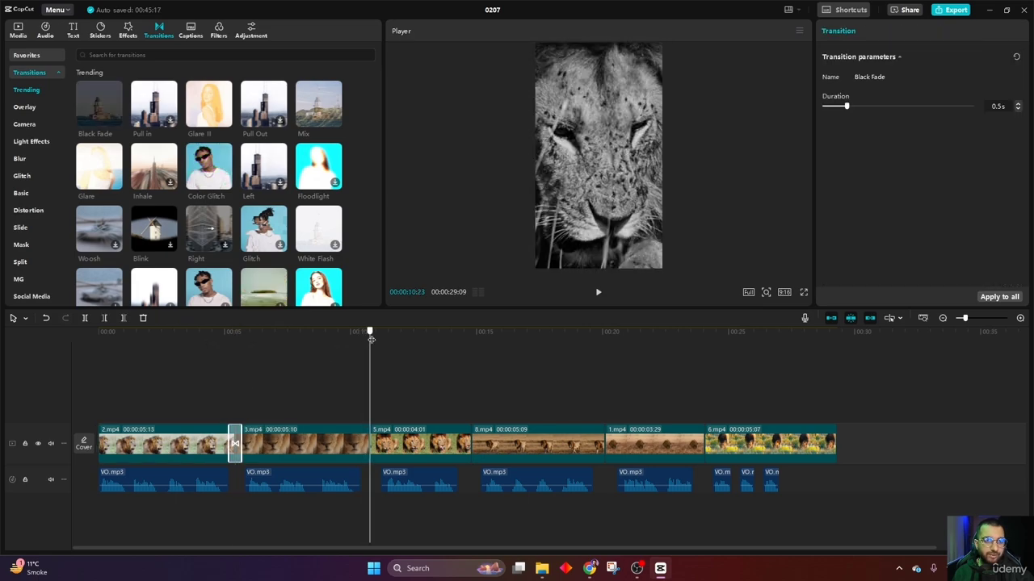
left_click(114, 121)
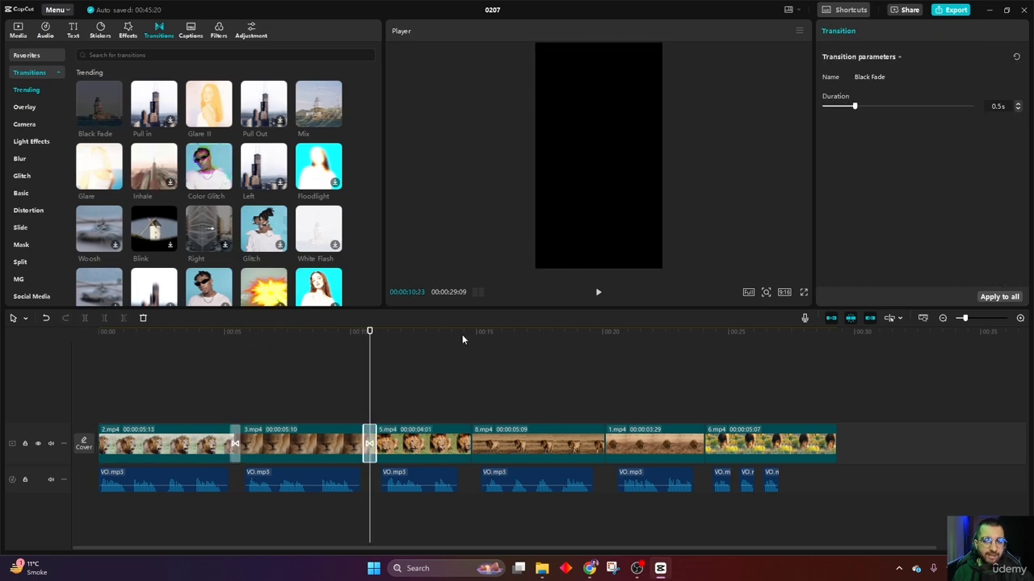
Step: Add Black Fade transitions at the cuts from 5.mp4 to 8.mp4, 8.mp4 to 1.mp4, and 1.mp4 to 6.mp4
left_click(471, 334)
left_click(122, 117)
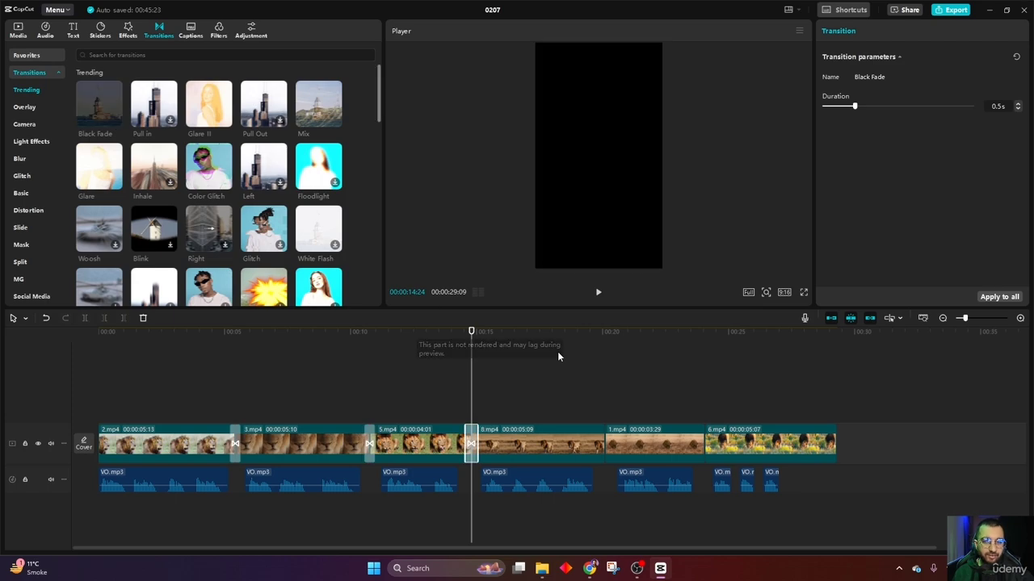
left_click_drag(592, 334, 606, 339)
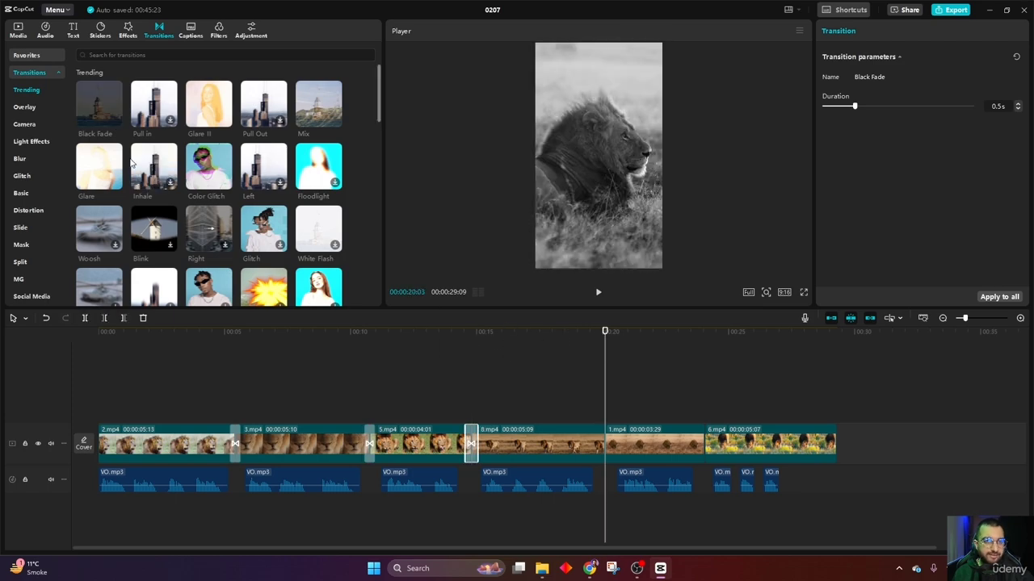
left_click(120, 121)
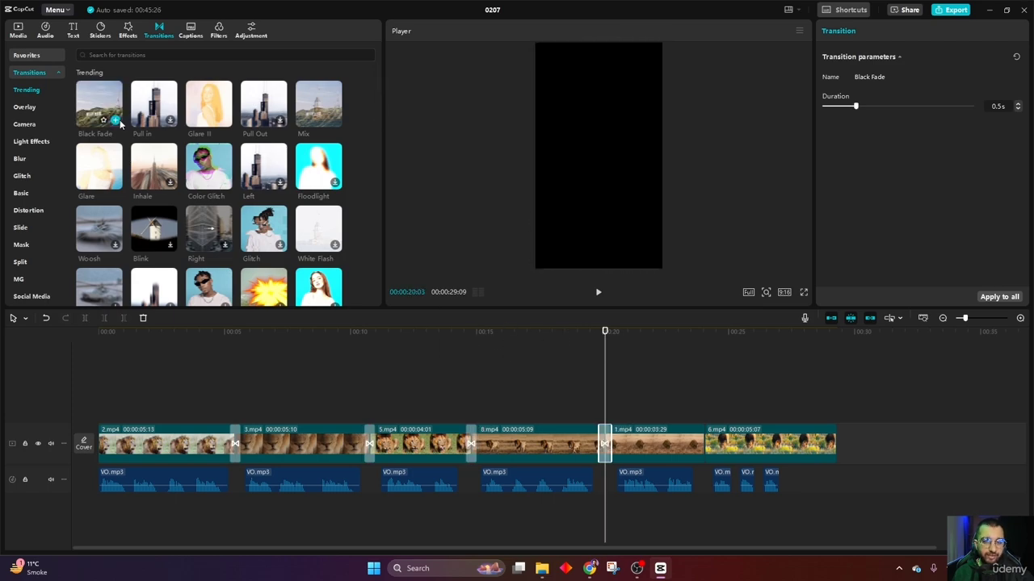
left_click(695, 332)
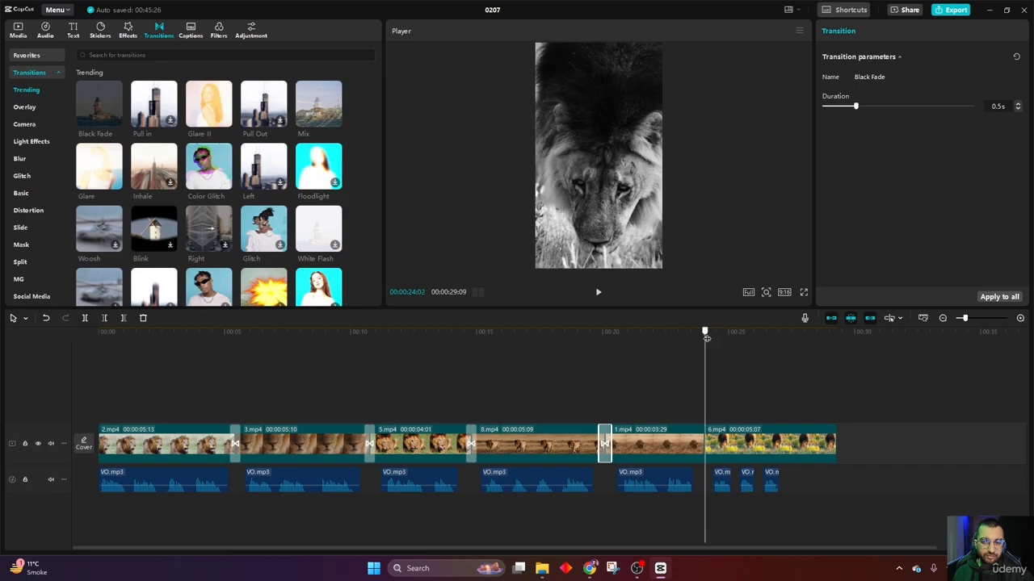
left_click(113, 134)
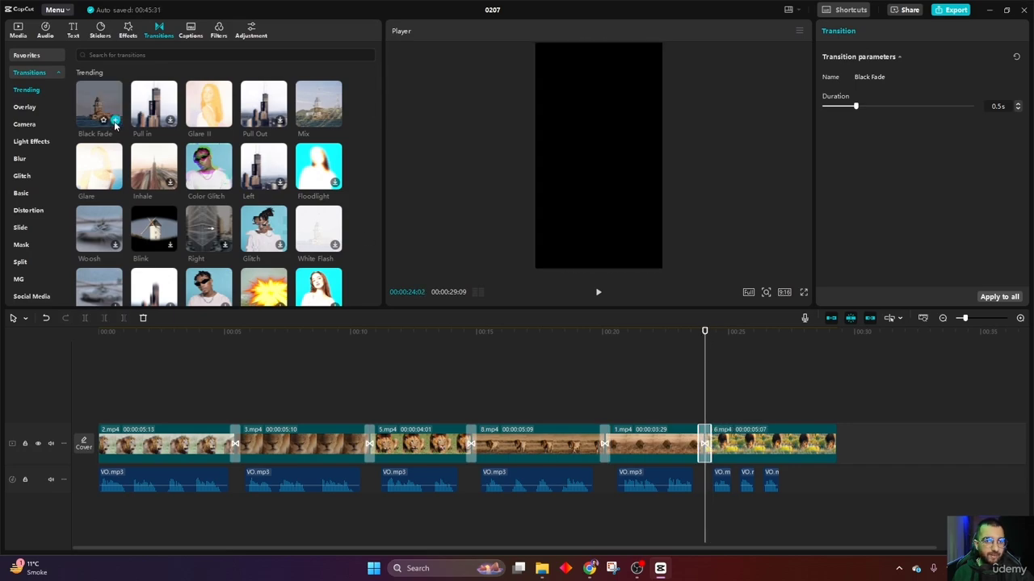
Step: Play the whole sequence from the start to review the graded clips and their transitions with the voice-over
left_click(475, 390)
left_click_drag(476, 390, 32, 396)
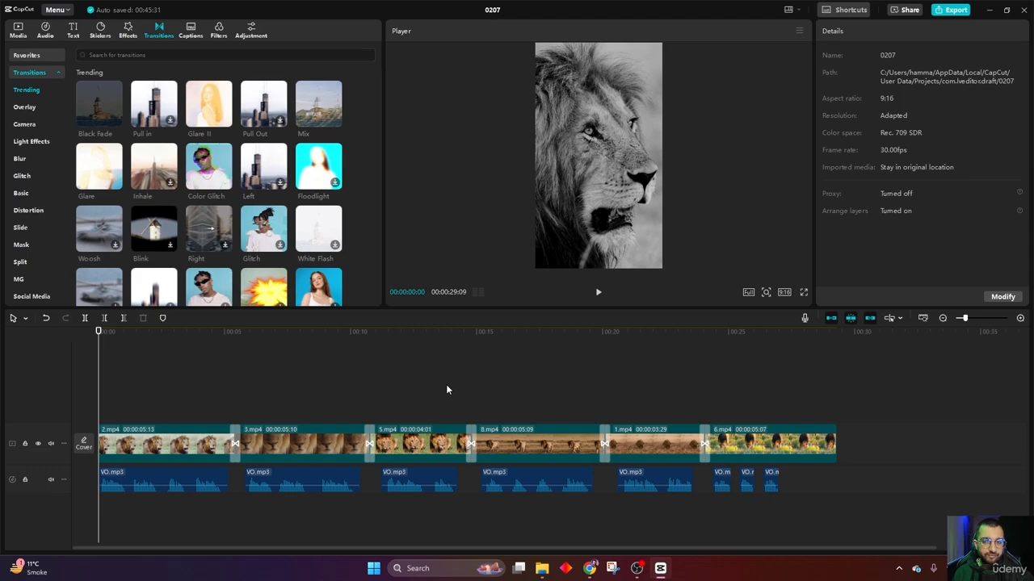
key("space")
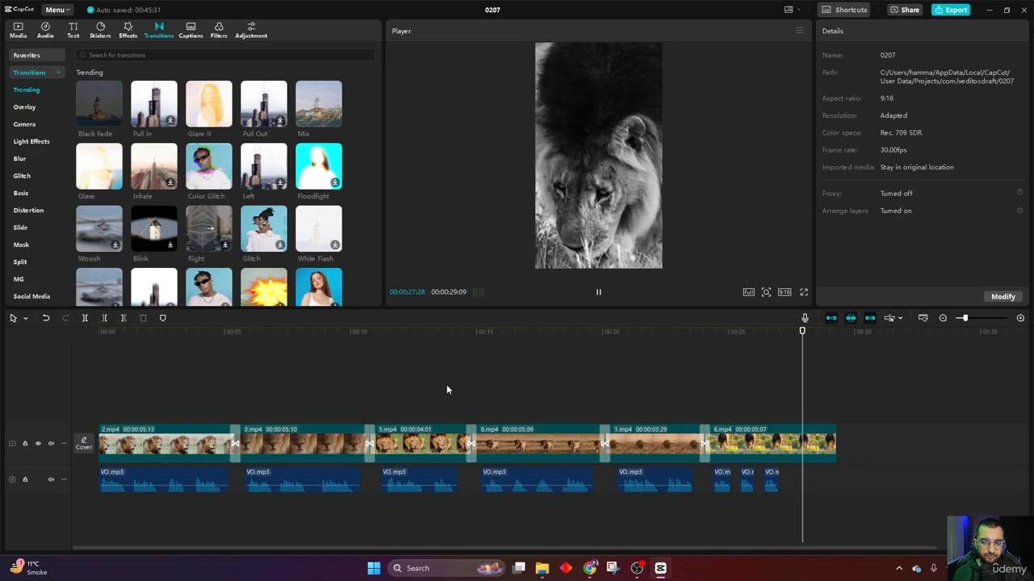
key("space")
left_click(543, 360)
left_click_drag(543, 361, 1, 385)
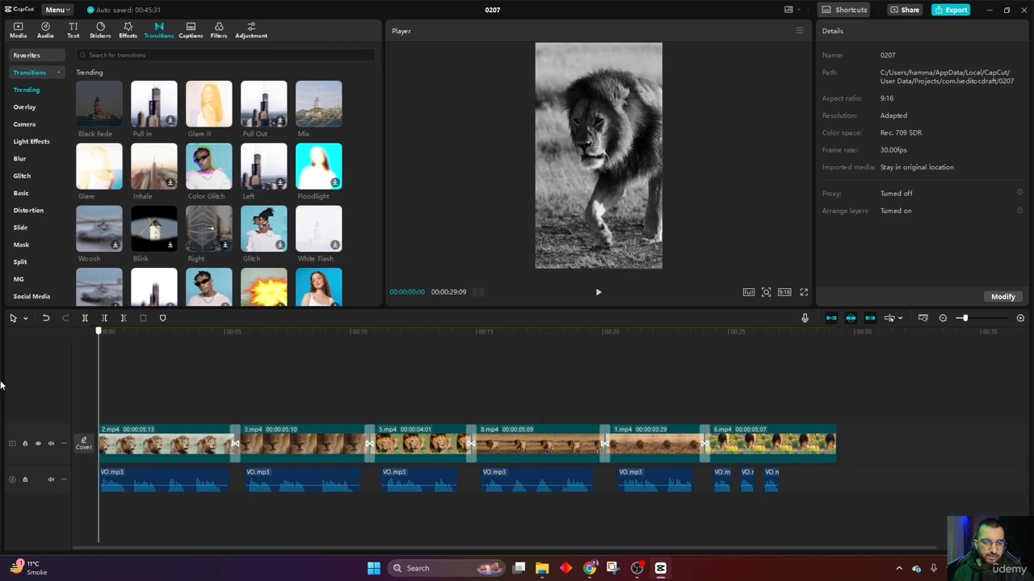
Step: Add the most-dramatic-music mp3 to its own audio track from the timeline start and mute the VO track while it plays
left_click(17, 32)
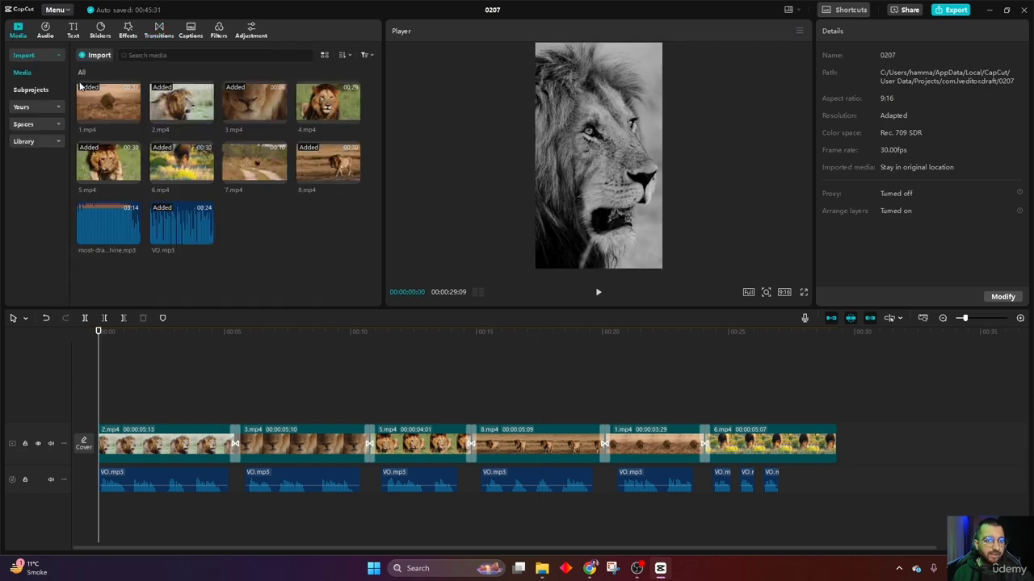
left_click(134, 239)
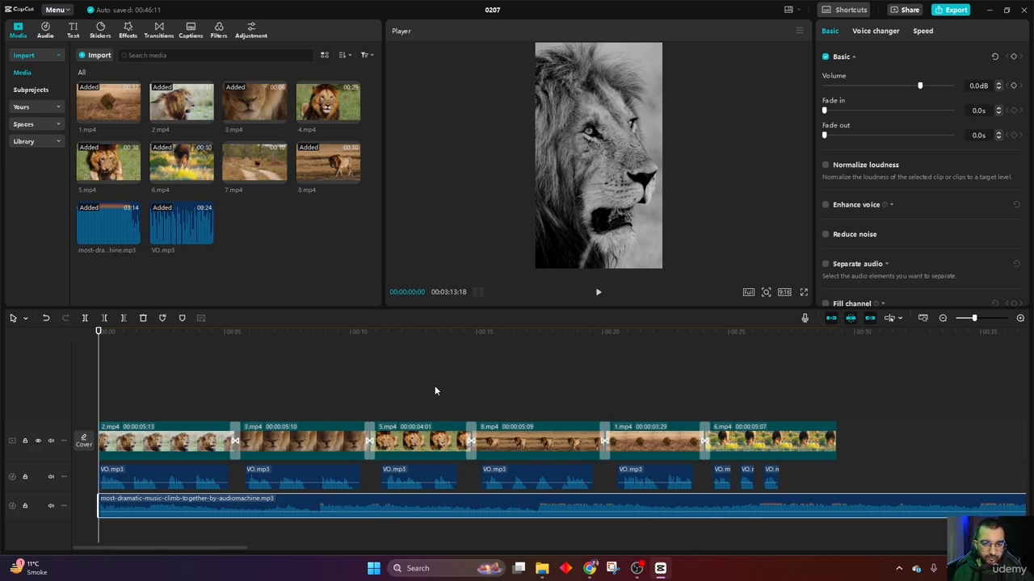
key("space")
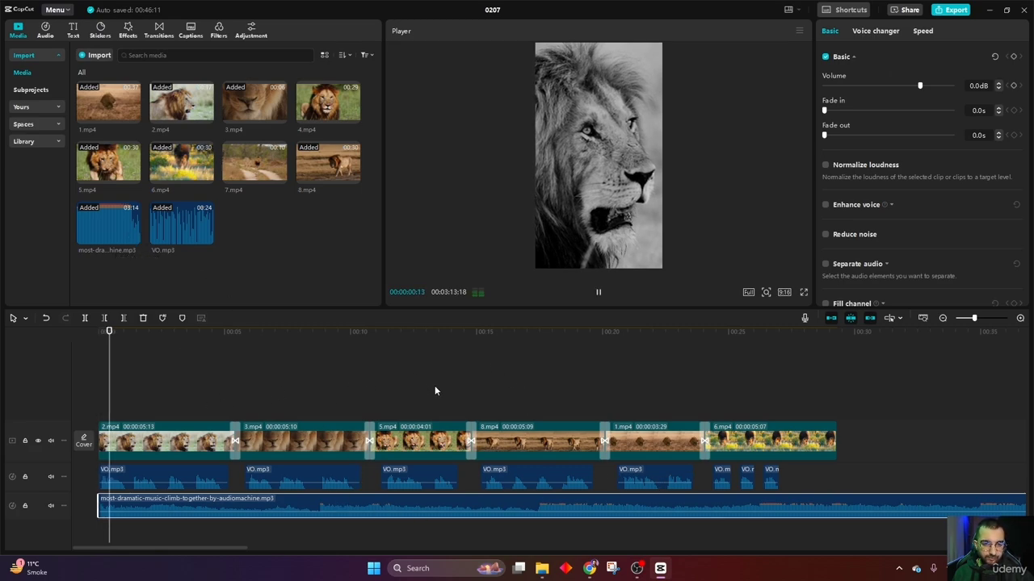
left_click(53, 476)
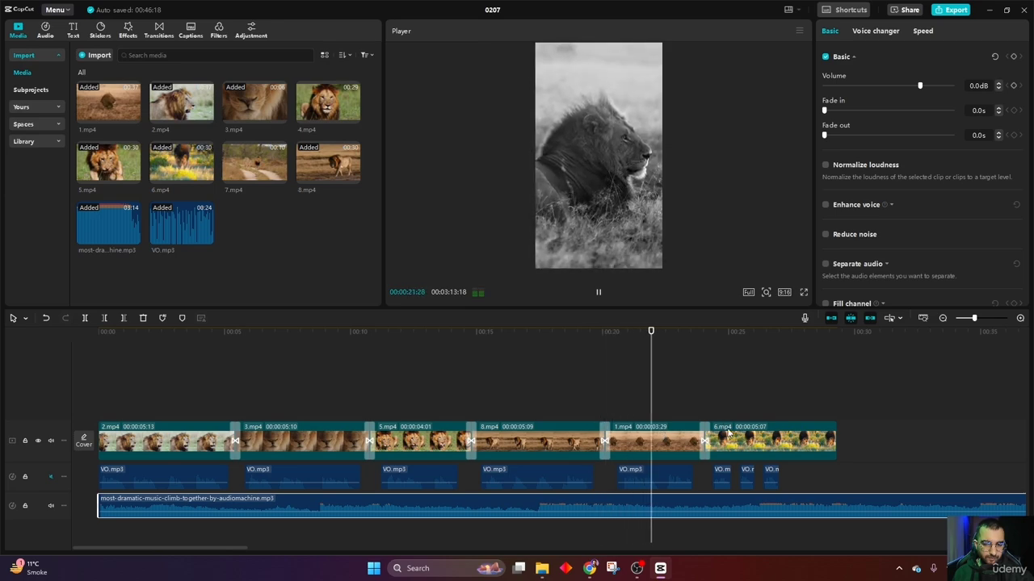
Step: Trim the opening of the music clip so that it starts at about 33 seconds on the timeline
scroll(746, 454, "down", 2)
scroll(746, 455, "down", 3)
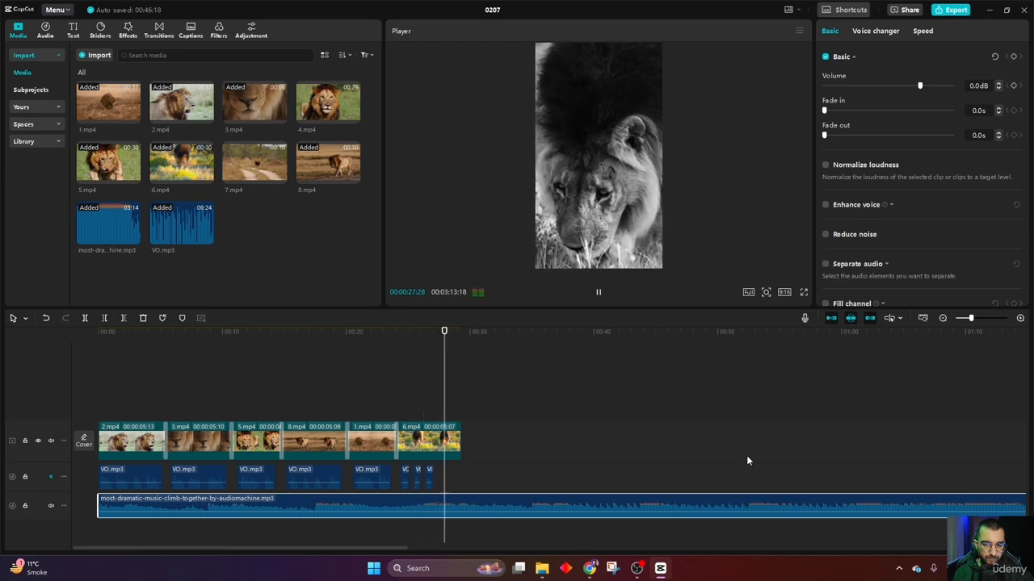
scroll(746, 460, "down", 5)
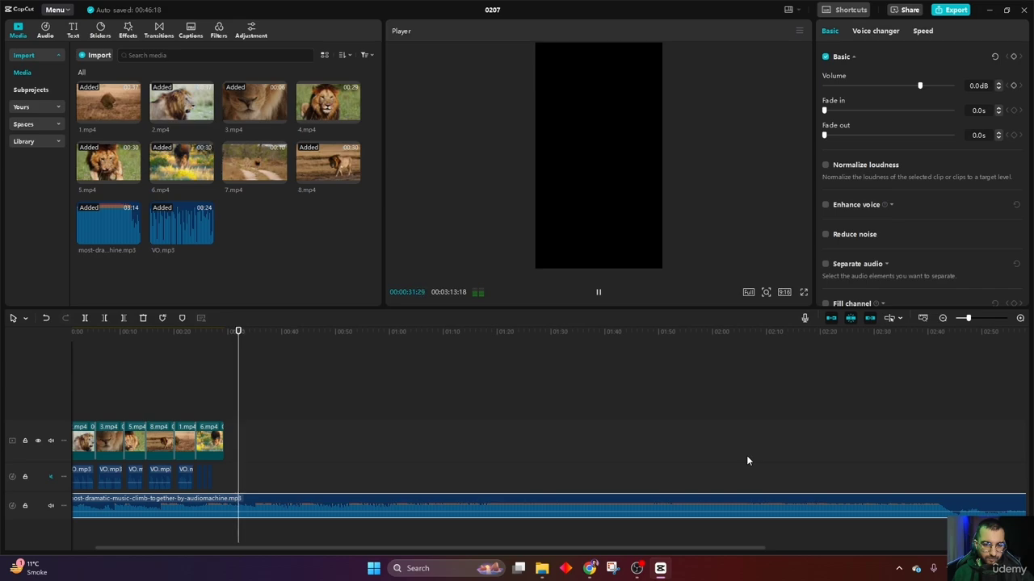
scroll(223, 498, "up", 3)
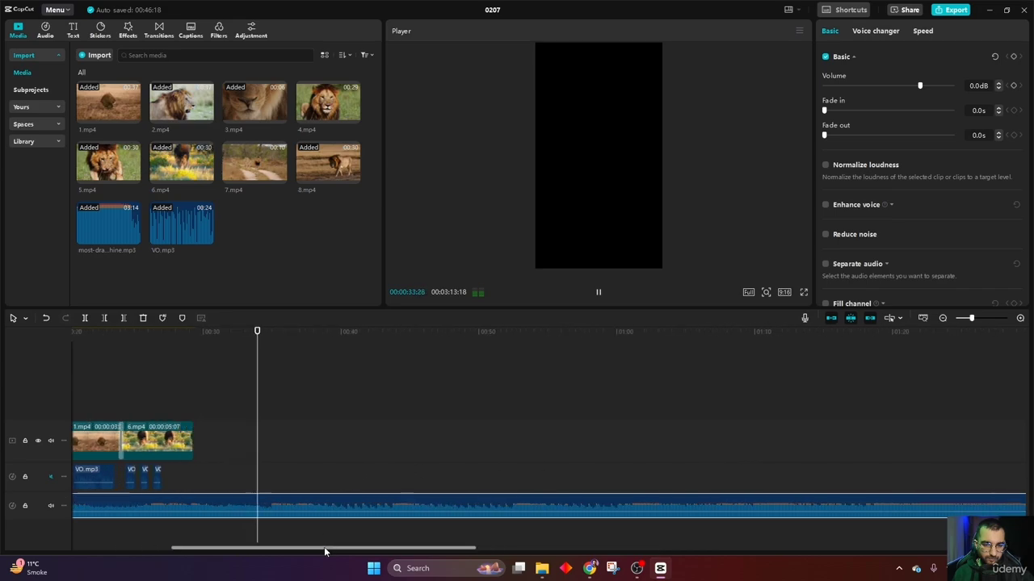
left_click_drag(326, 551, 219, 554)
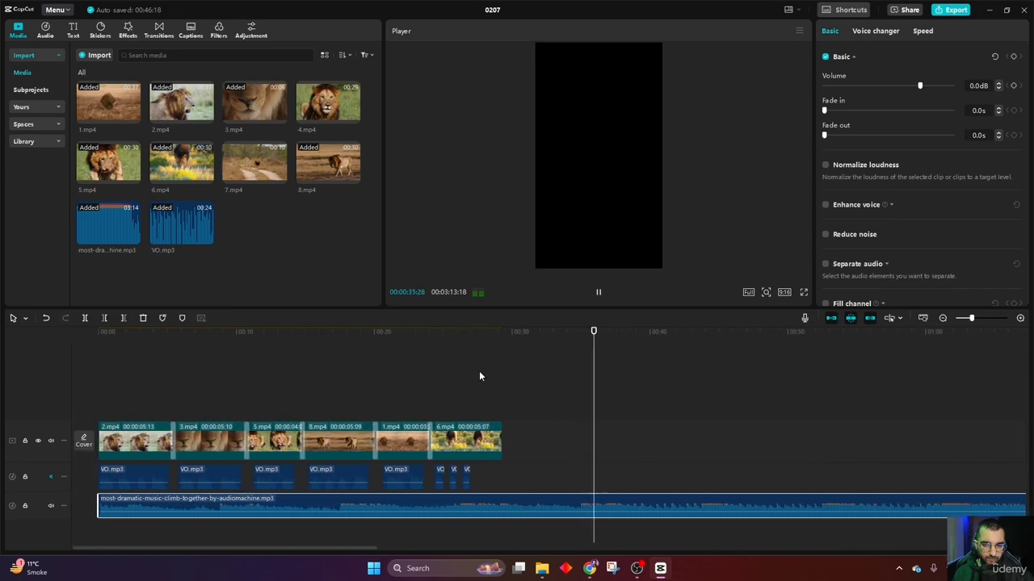
left_click_drag(581, 329, 580, 337)
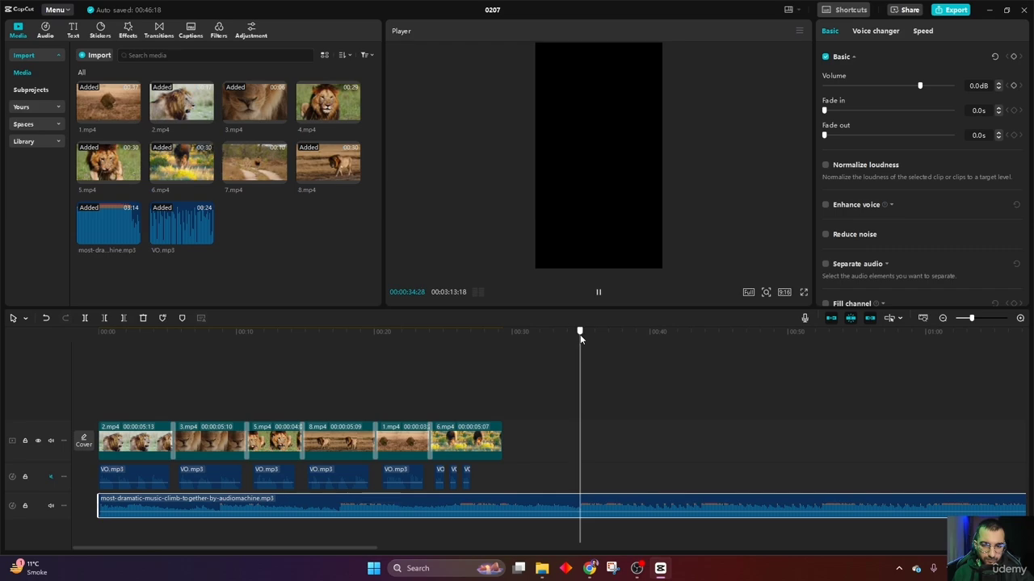
left_click_drag(98, 502, 563, 514)
Step: Trim the music's start further to 00:00:34:28, move the clip to the beginning of the timeline, and play its opening
key("space")
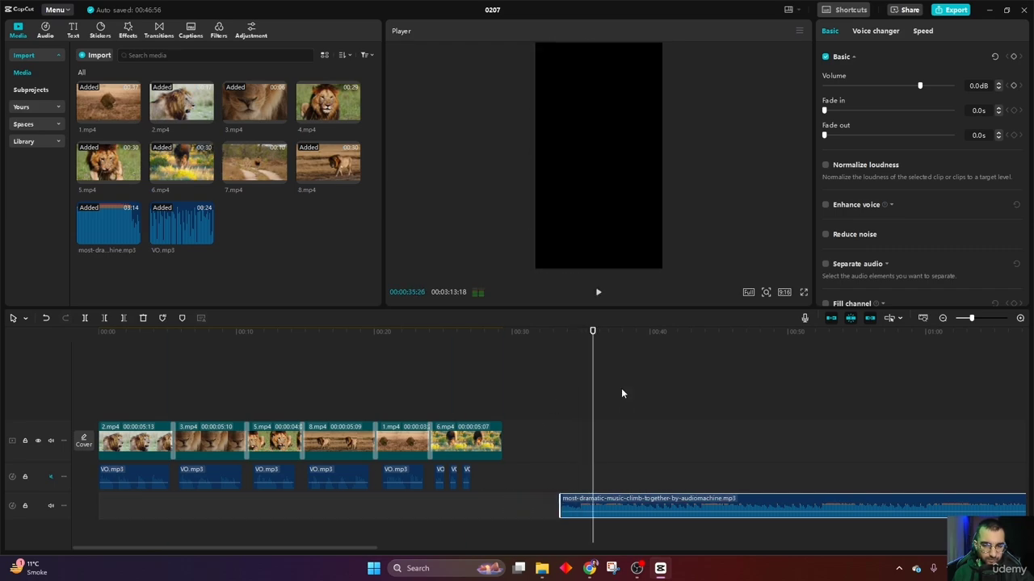
left_click_drag(593, 354, 580, 357)
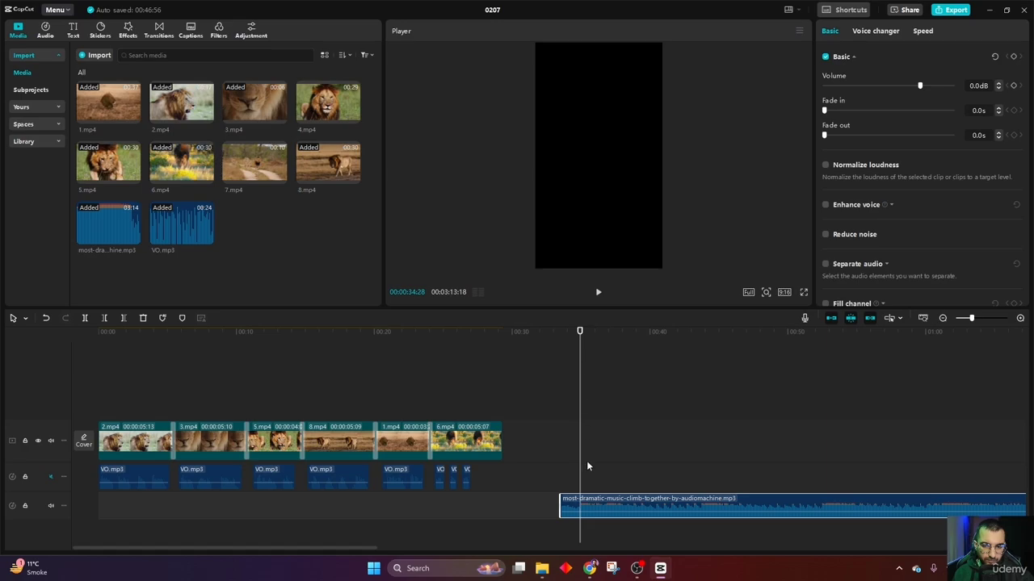
left_click_drag(563, 501, 117, 467)
left_click(127, 355)
left_click(76, 363)
key("space")
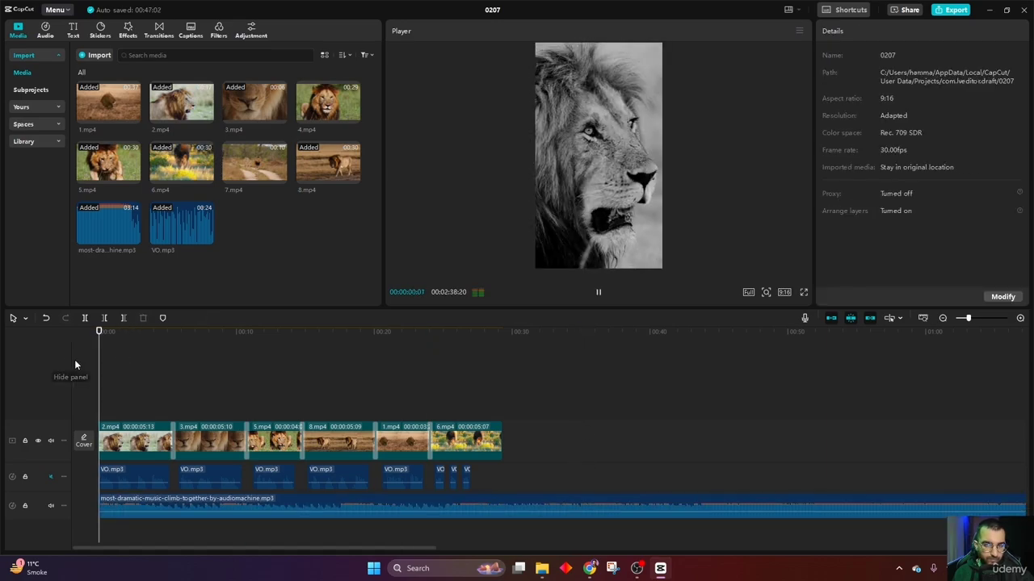
key("space")
left_click(93, 361)
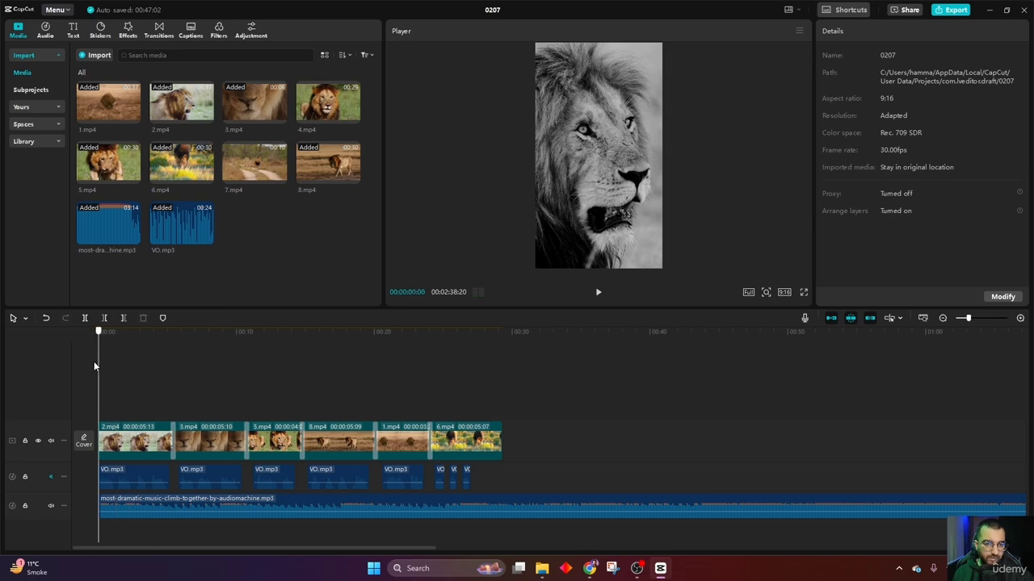
Step: Lower the music clip's volume to -20.0 dB, unmute the VO track, and play the mix through to the end
left_click(155, 503)
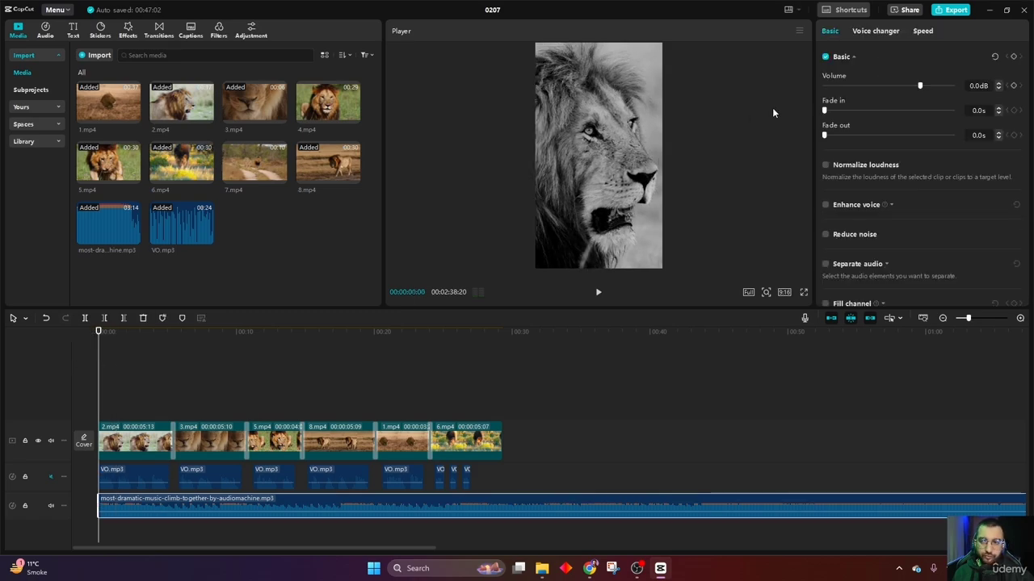
scroll(122, 532, "up", 3)
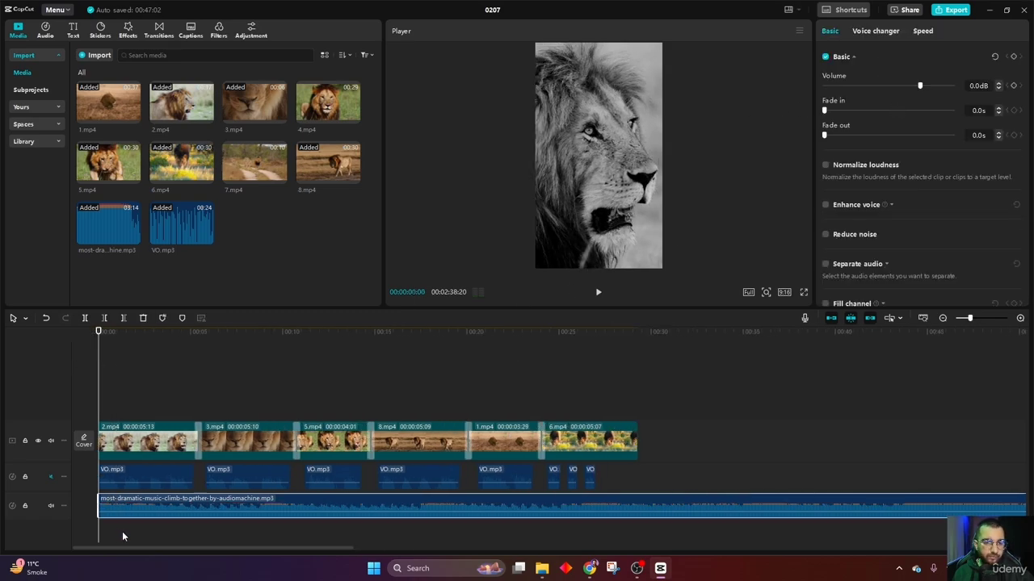
left_click_drag(921, 86, 891, 87)
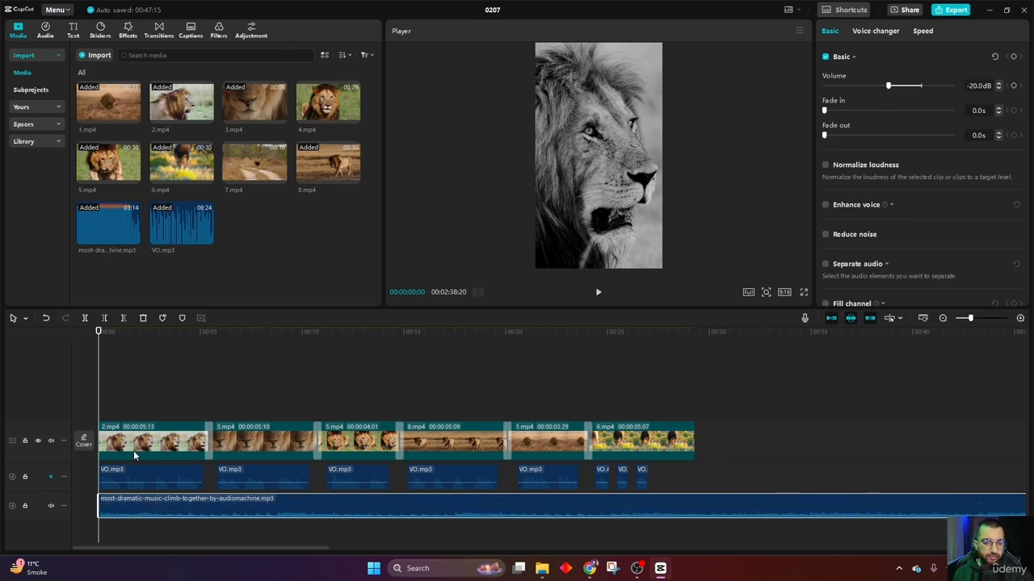
left_click(51, 477)
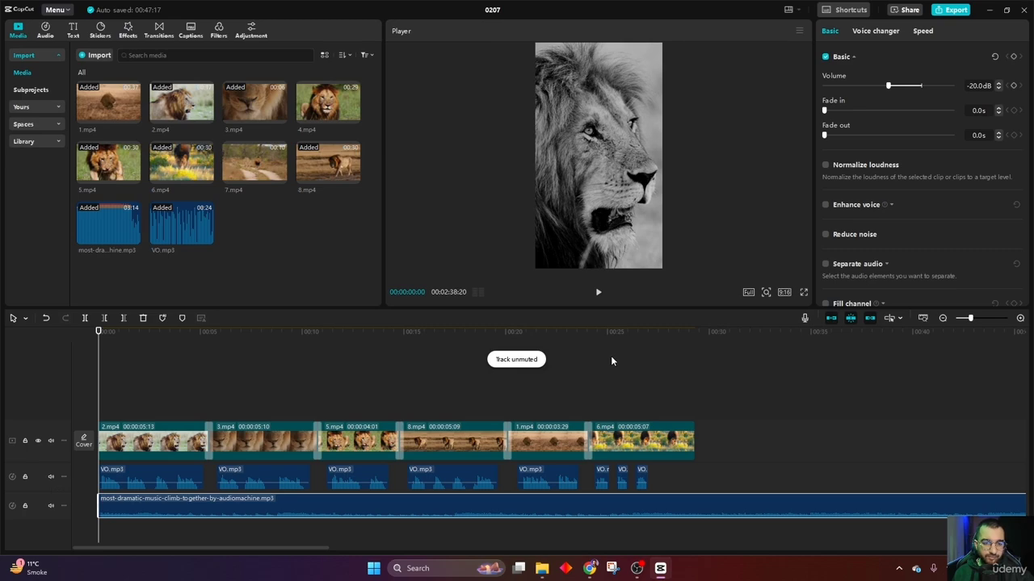
key("space")
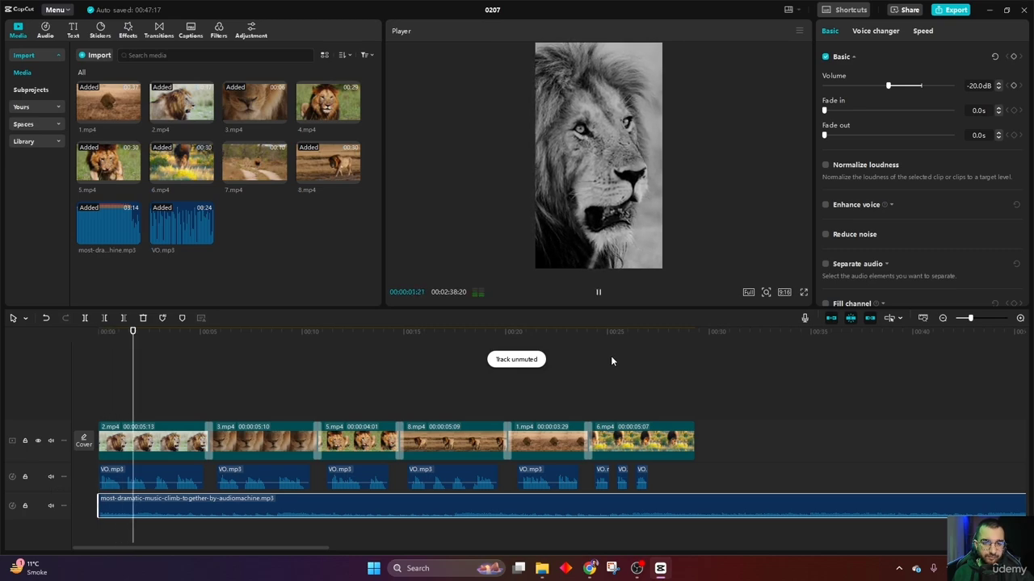
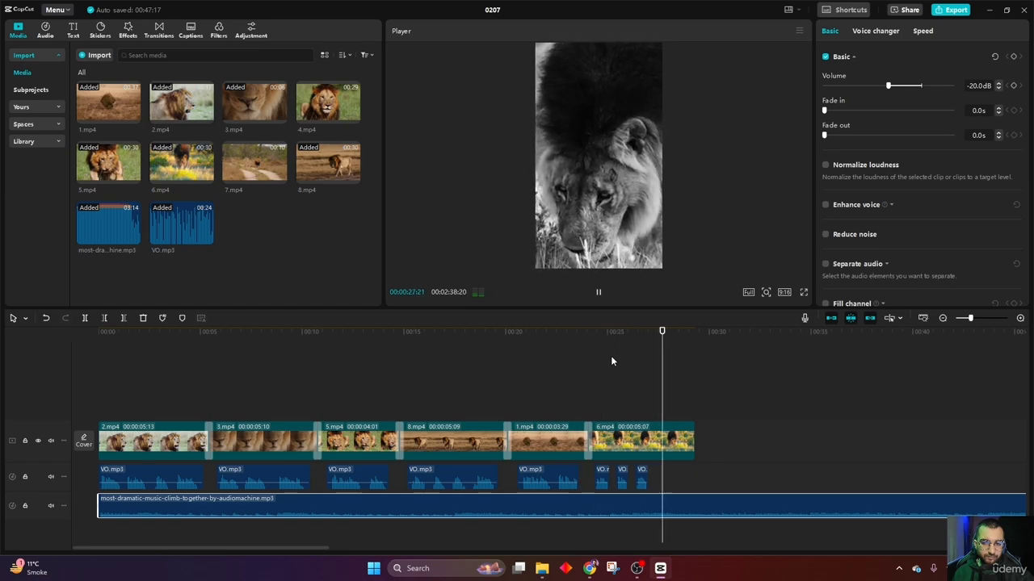
key("space")
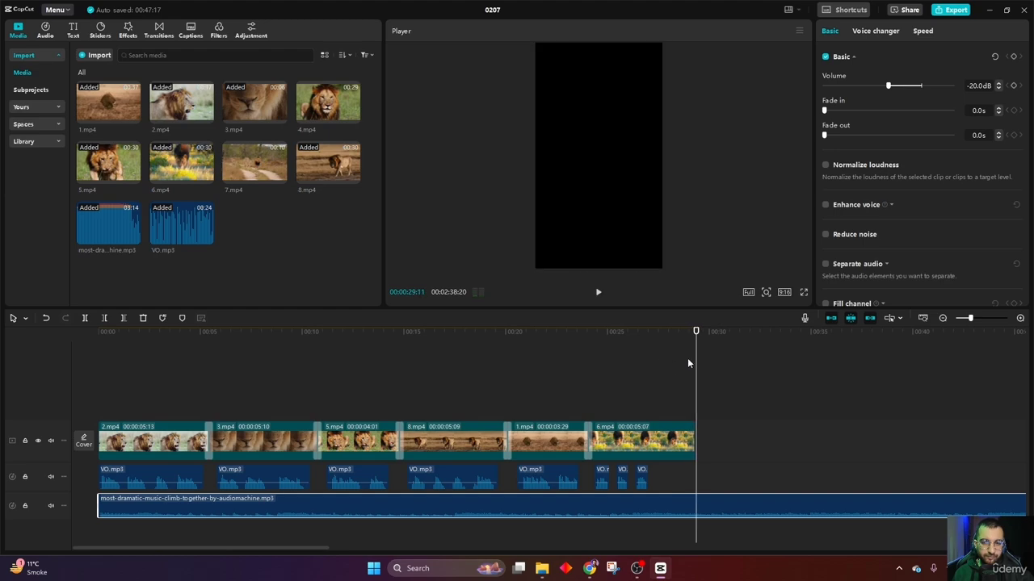
Step: Cut off the music after the end of 6.mp4 at 00:00:29:09 and return the playhead to the start
left_click_drag(696, 357, 695, 357)
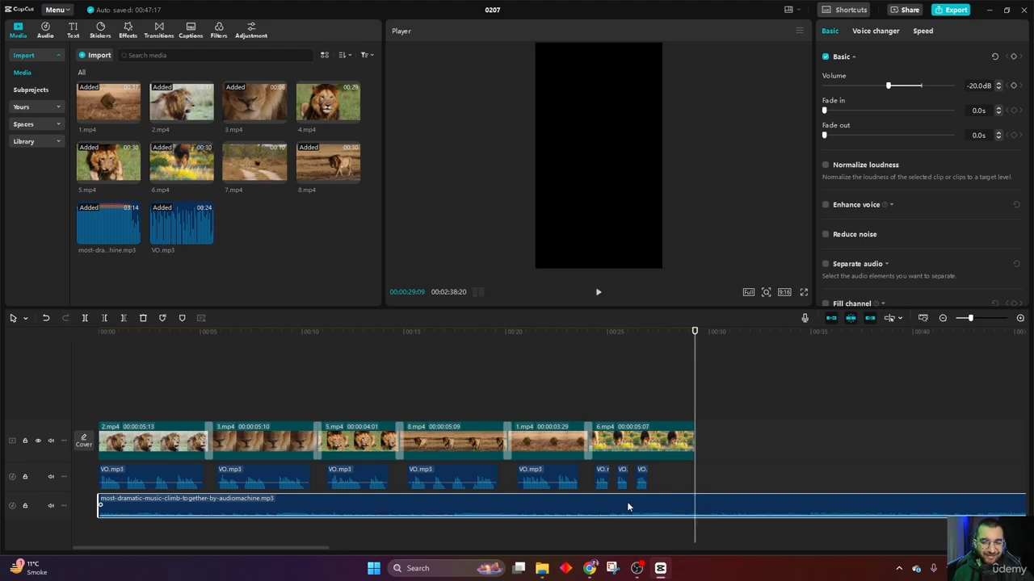
left_click(124, 318)
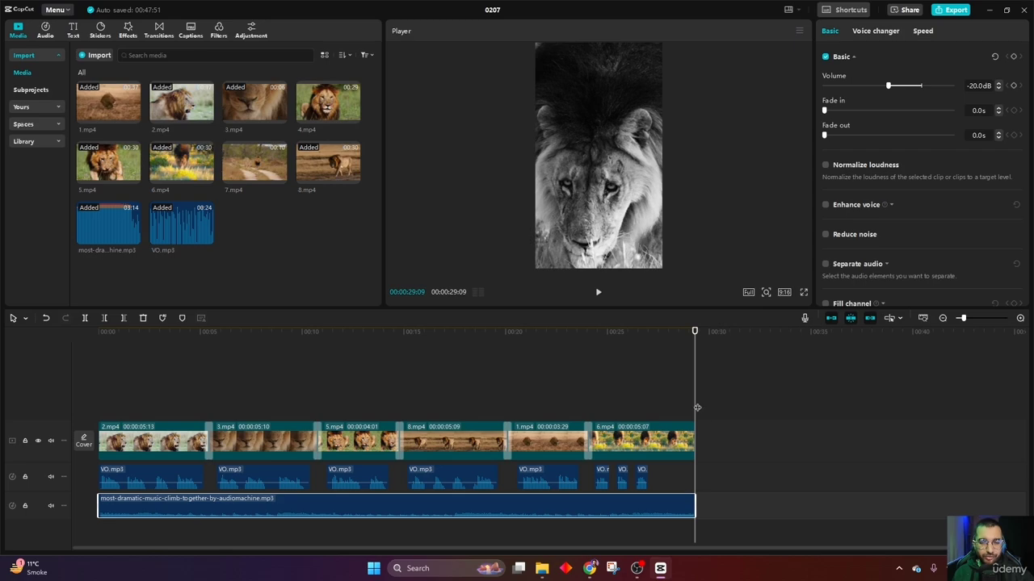
left_click_drag(696, 402, 92, 409)
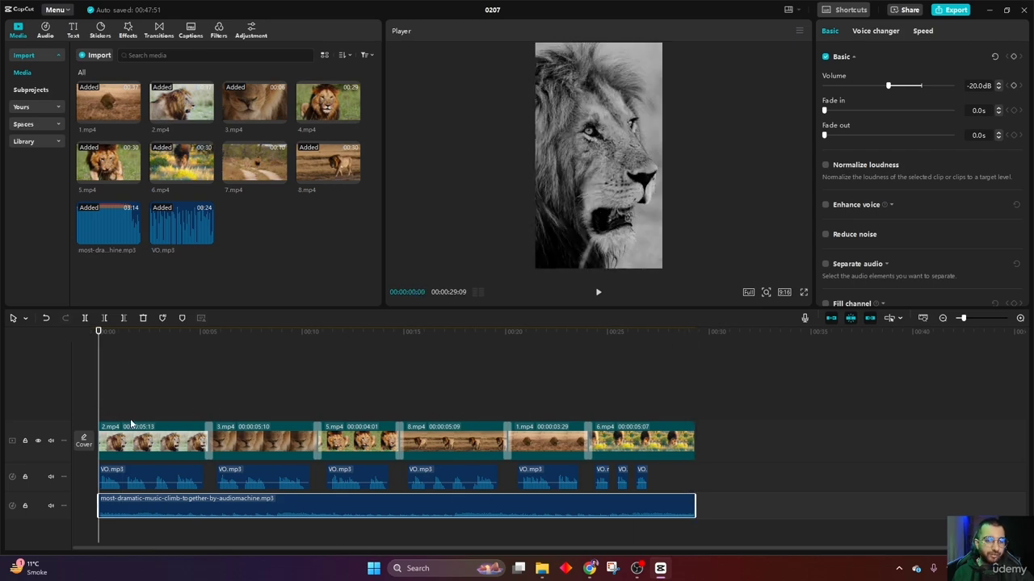
Step: Mute the music track and generate auto captions from the voice-over with English as the spoken language
left_click(51, 506)
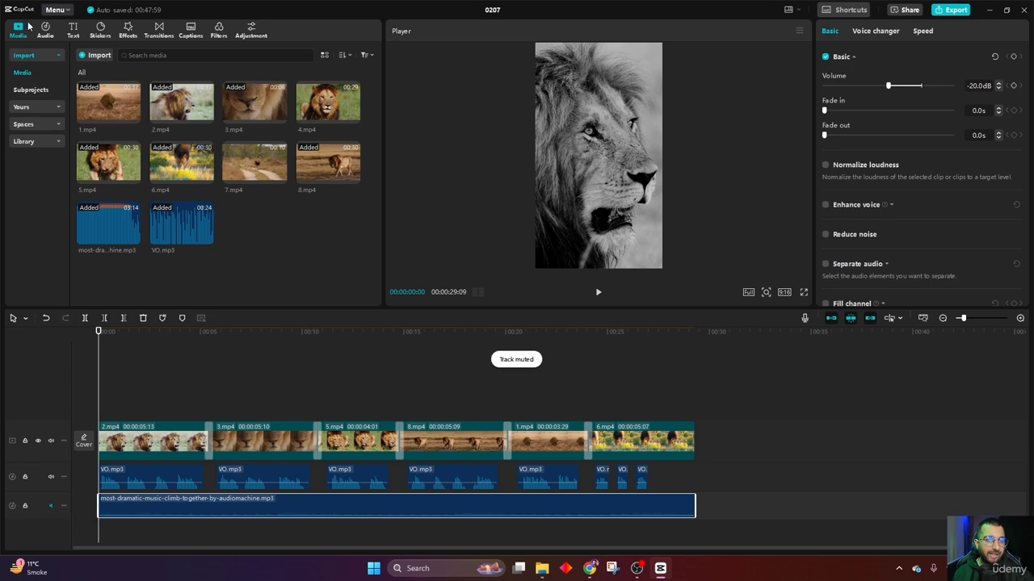
left_click(74, 34)
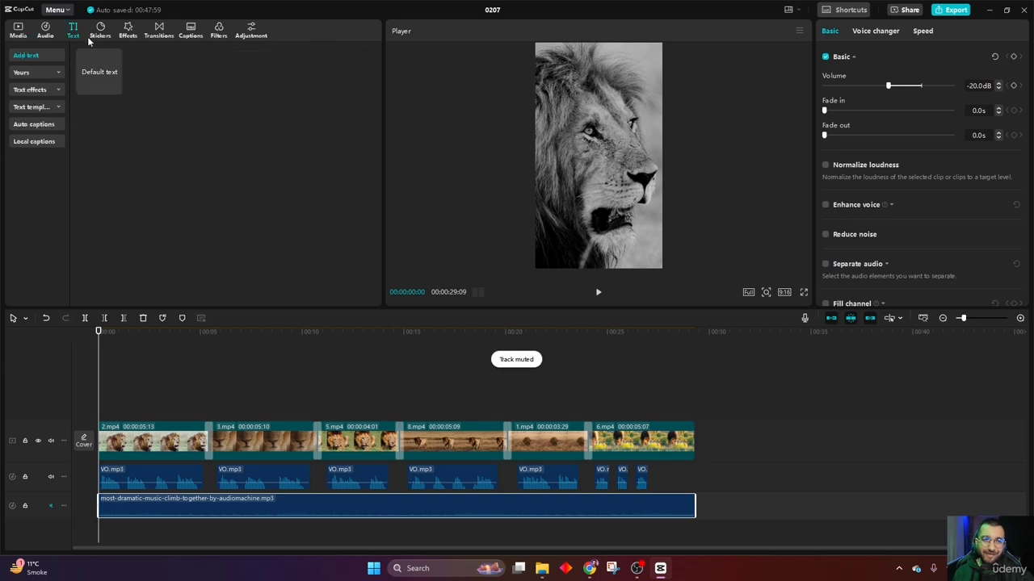
left_click(37, 125)
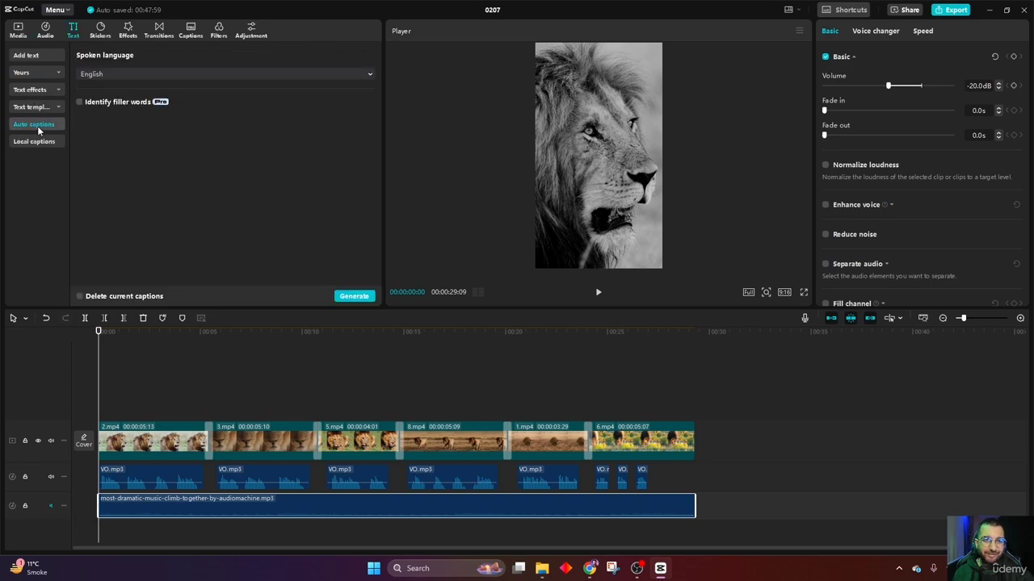
left_click(349, 298)
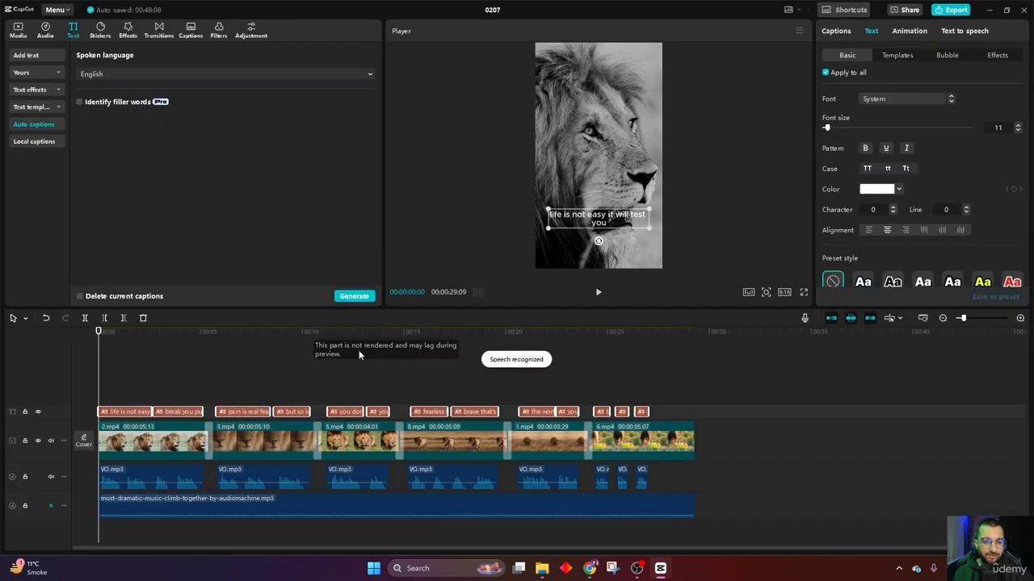
Step: Set the font of all captions to Montserrat Medium and change their case to all uppercase
left_click(902, 100)
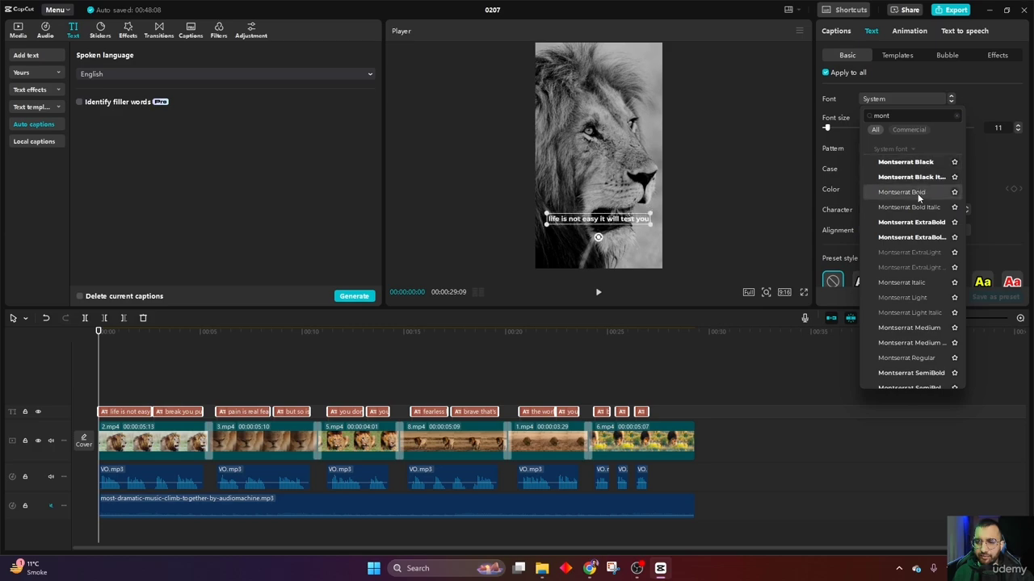
left_click(918, 328)
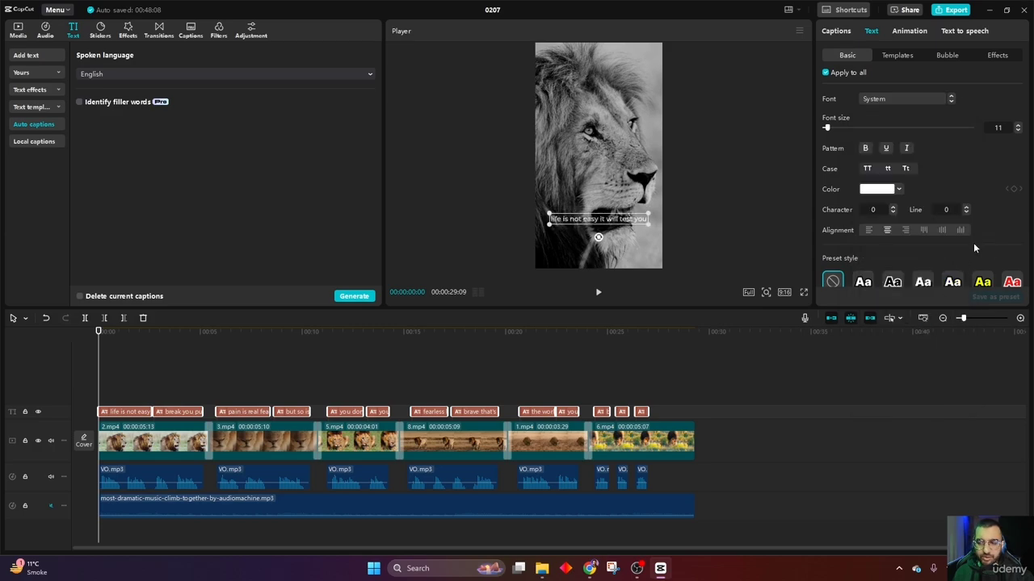
scroll(1012, 215, "down", 1)
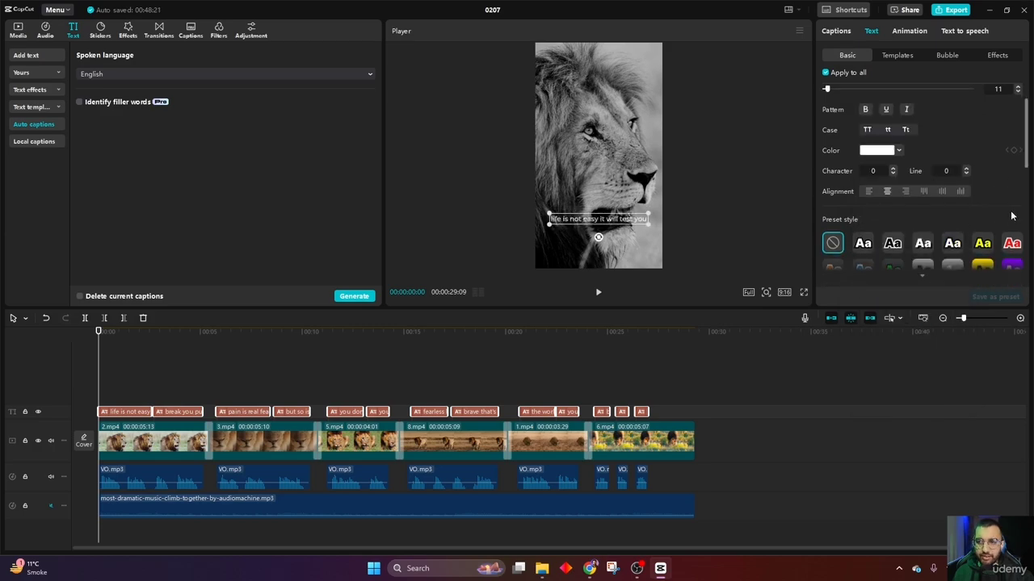
left_click(867, 130)
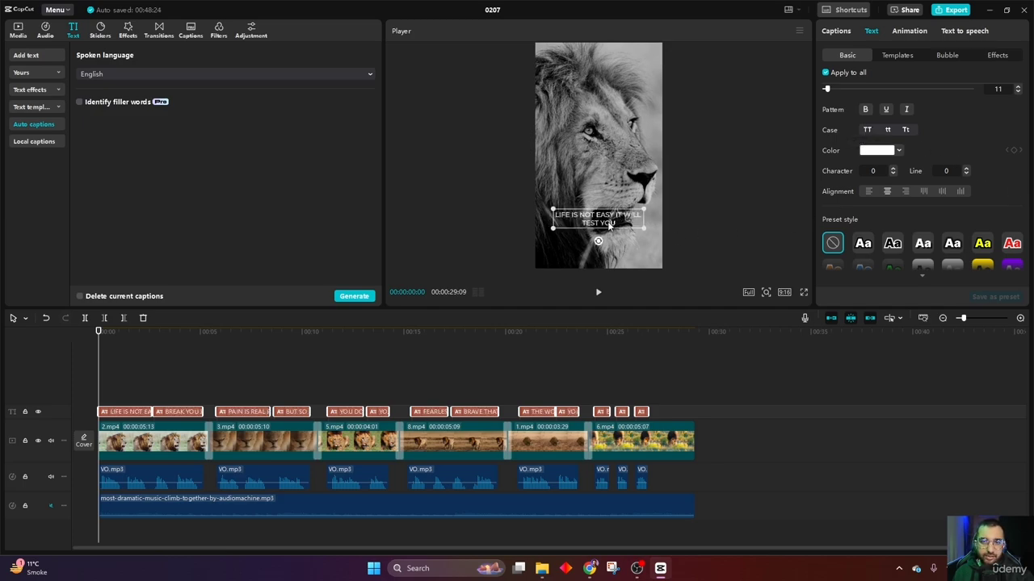
scroll(1001, 166, "up", 1)
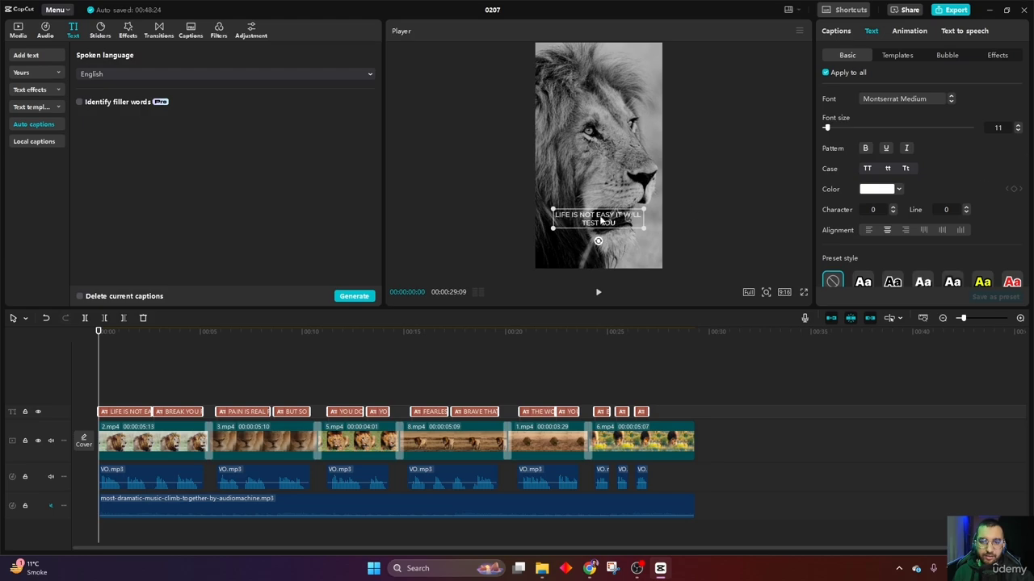
Step: Move all captions up to about the middle of the frame and play the opening to check their placement
left_click_drag(601, 218, 597, 180)
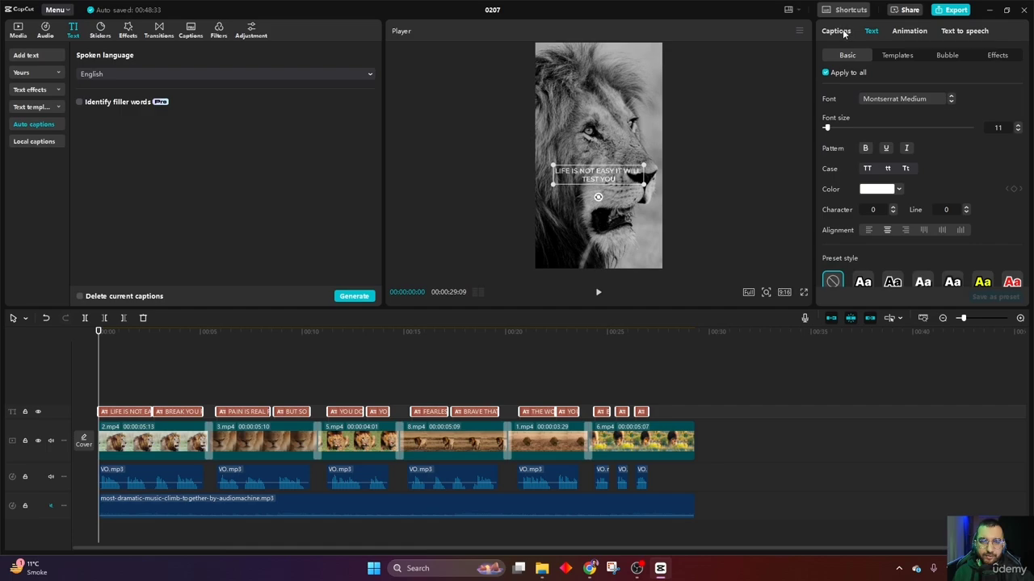
key("space")
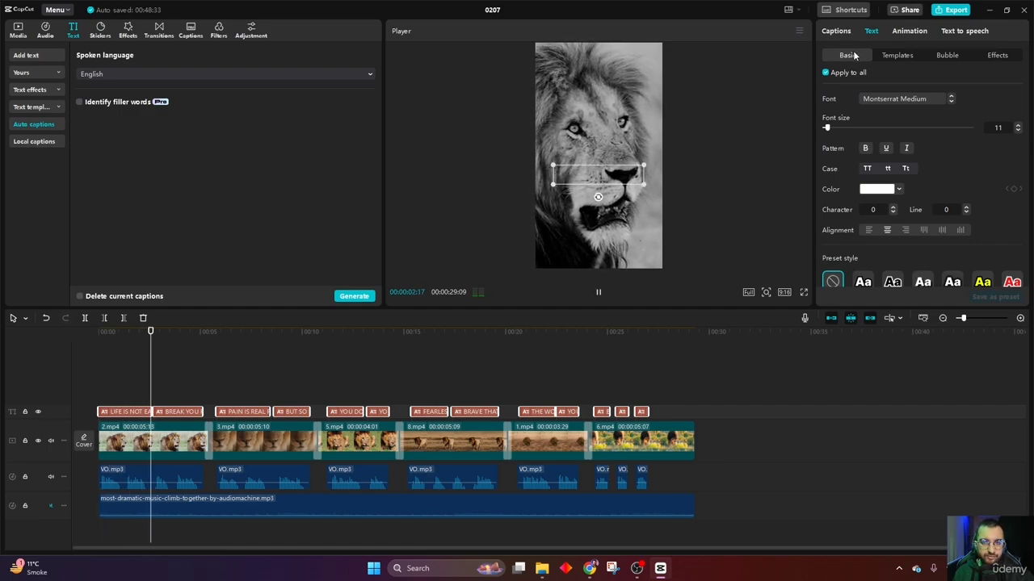
key("space")
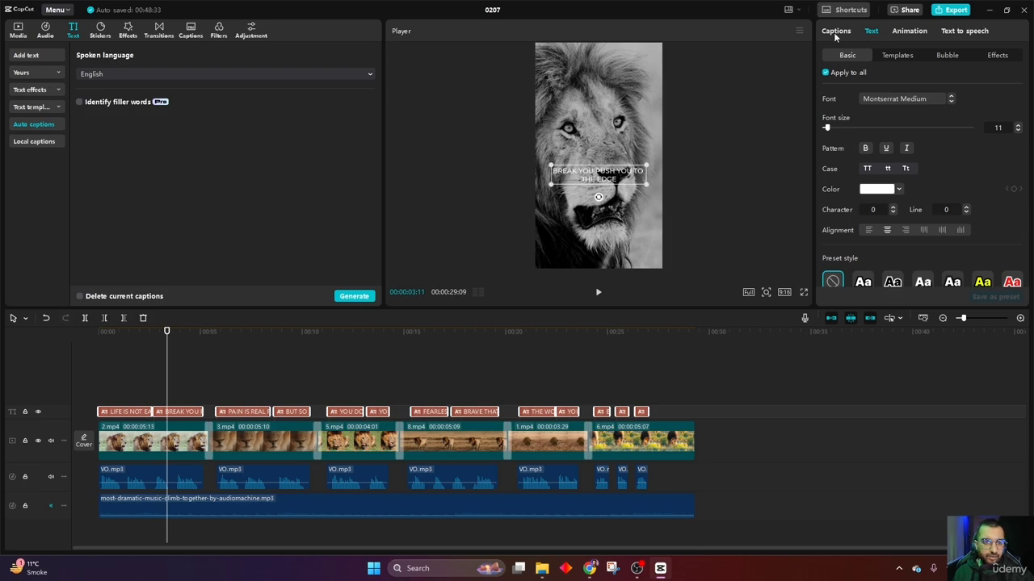
Step: Split the first two captions into LIFE IS NOT EASY IT WILL / TEST YOU and BREAK YOU PUSH YOU / TO THE EDGE
left_click(835, 32)
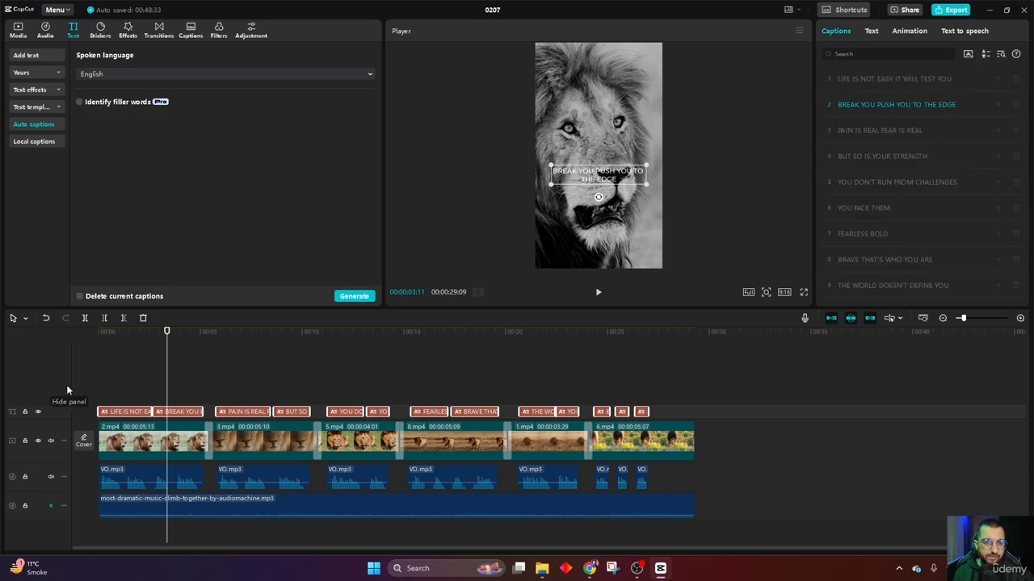
left_click_drag(129, 332, 96, 332)
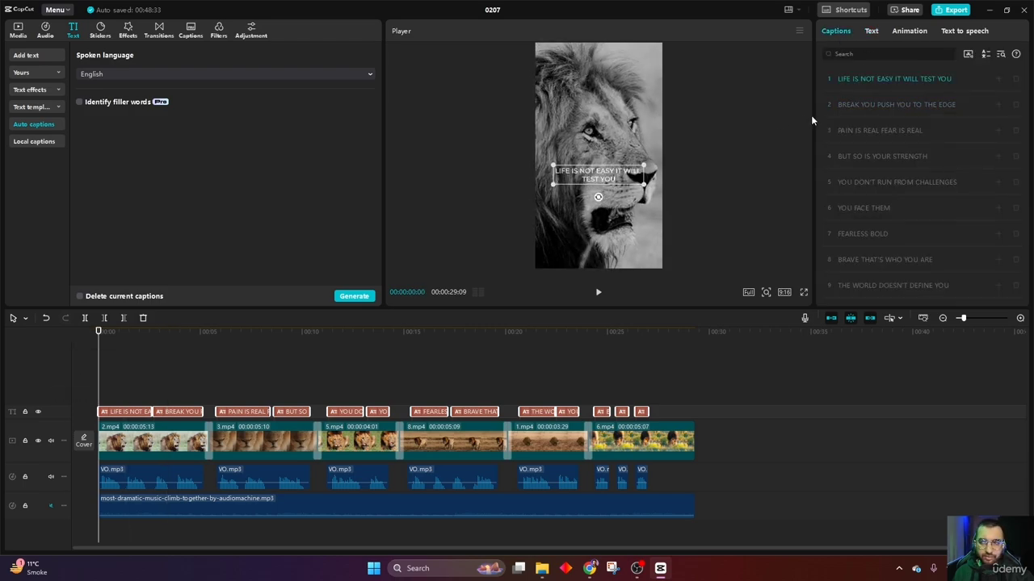
left_click(922, 78)
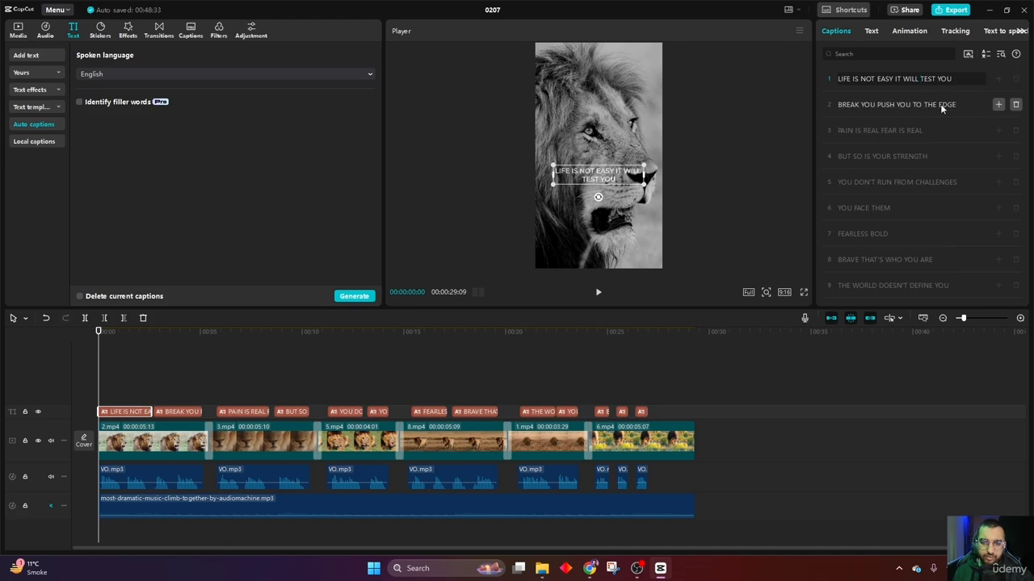
key("Return")
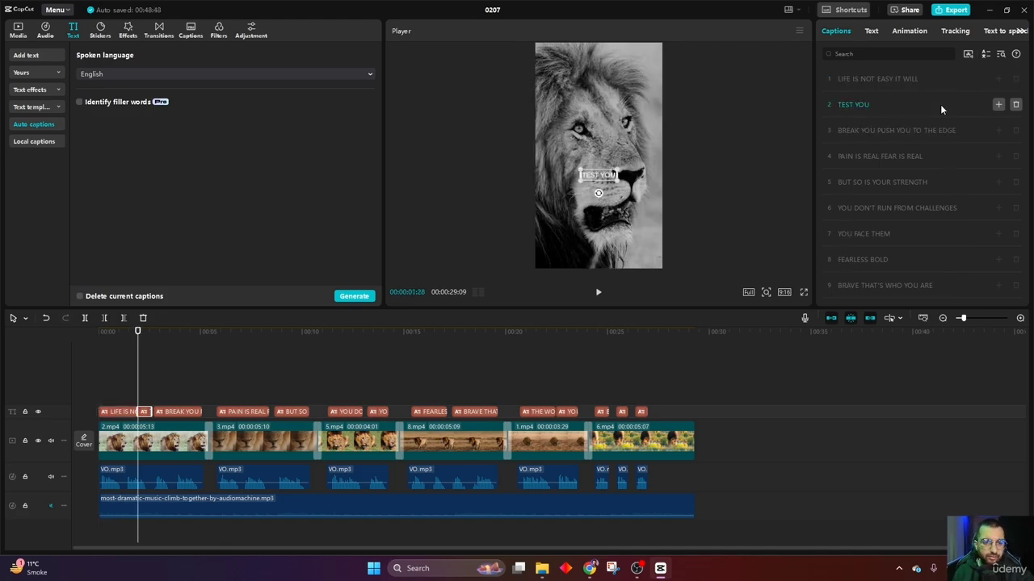
left_click(878, 132)
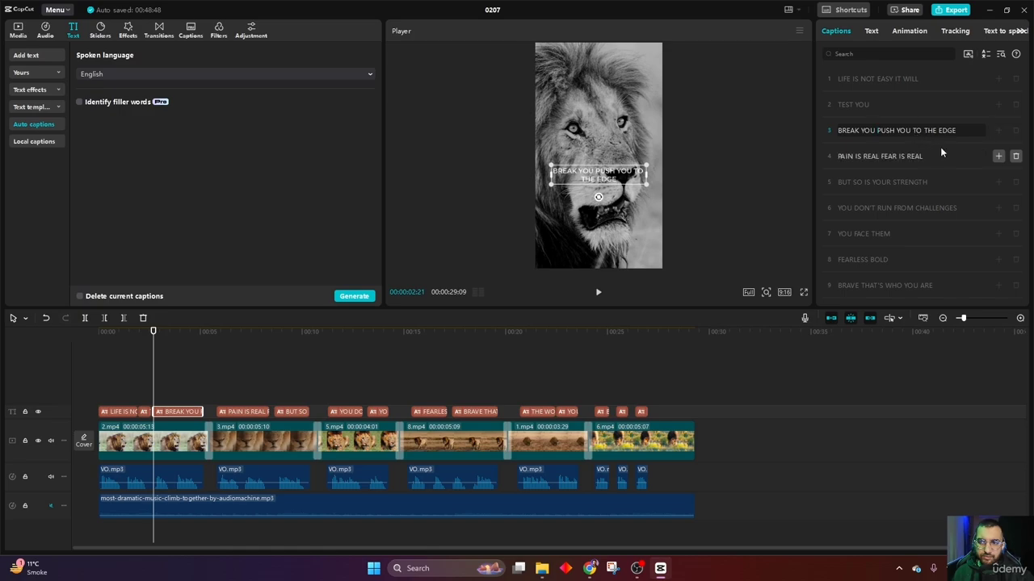
key("Return")
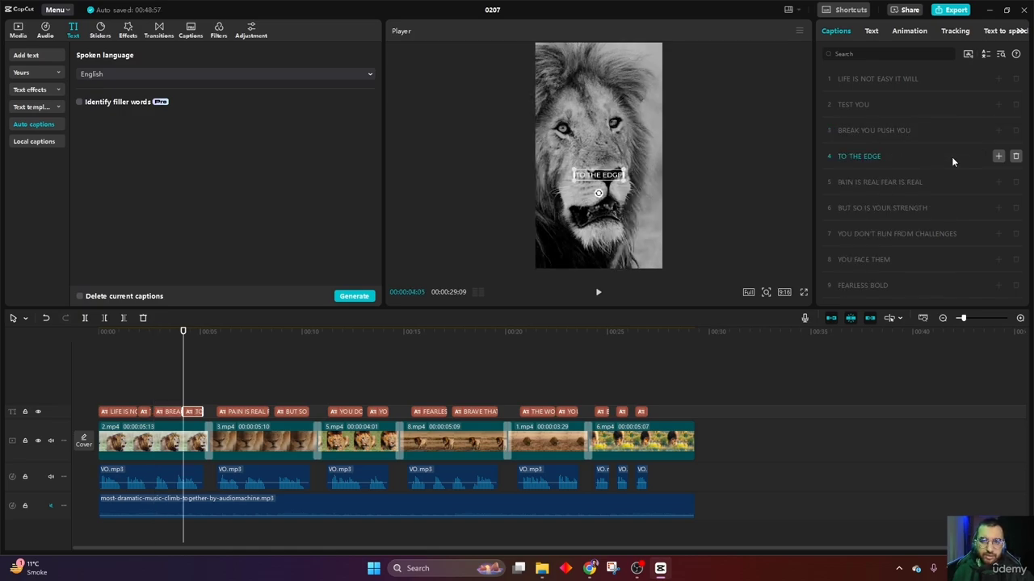
Step: Check the PAIN IS REAL and BUT SO IS YOUR STRENGTH captions and split the following one into YOU DON'T RUN FROM / CHALLENGES
left_click(880, 185)
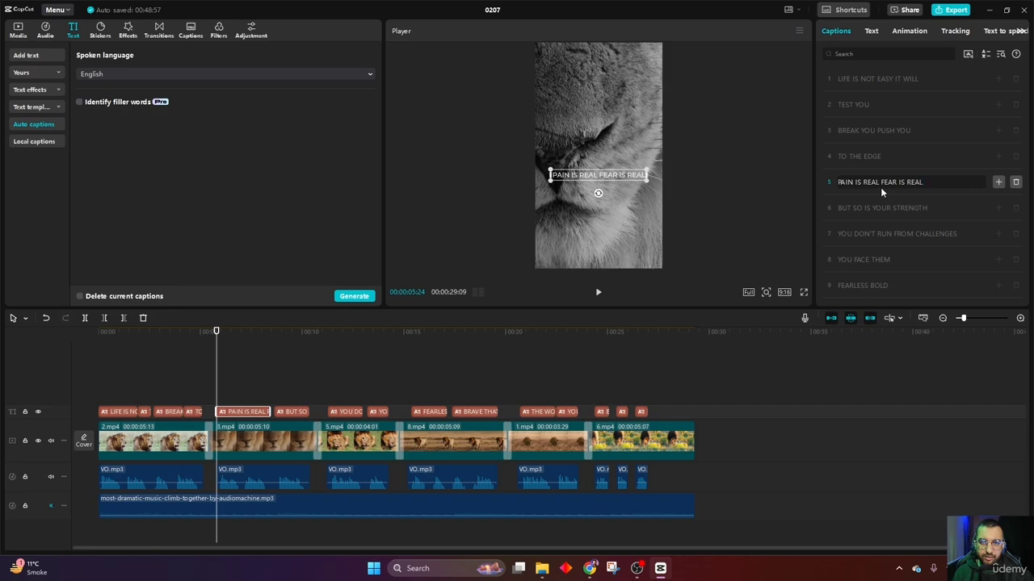
left_click(880, 210)
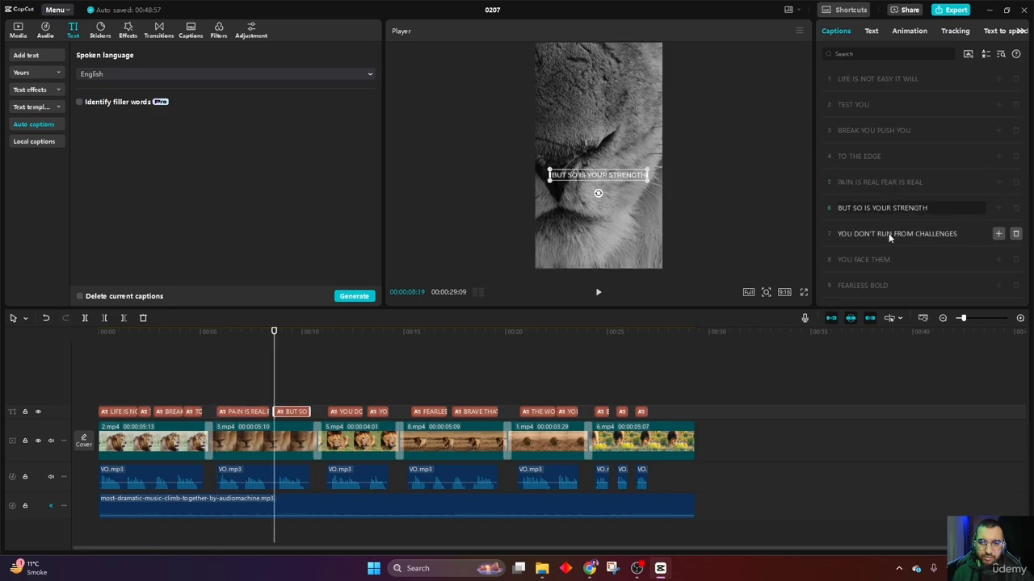
left_click(889, 234)
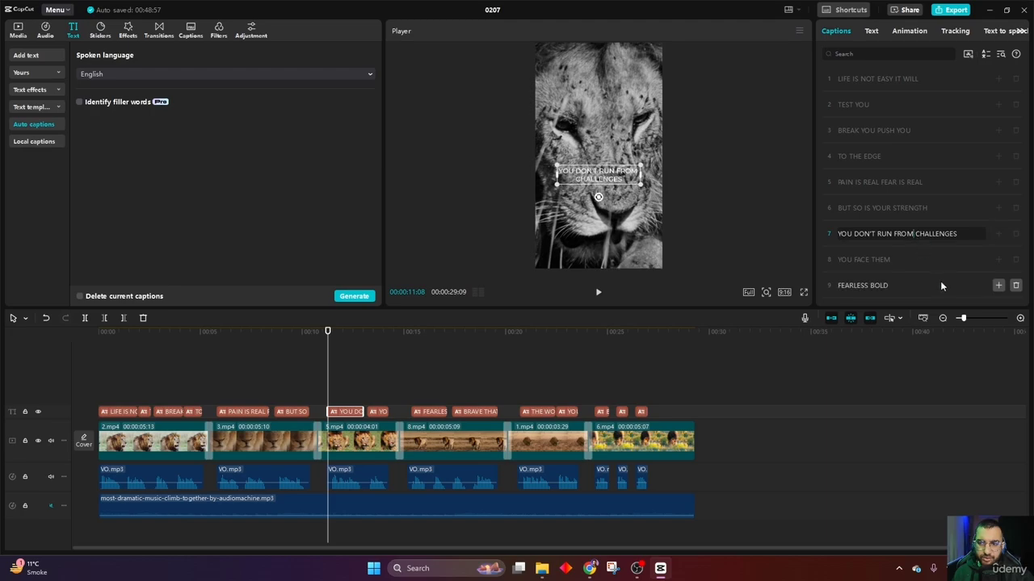
key("Return")
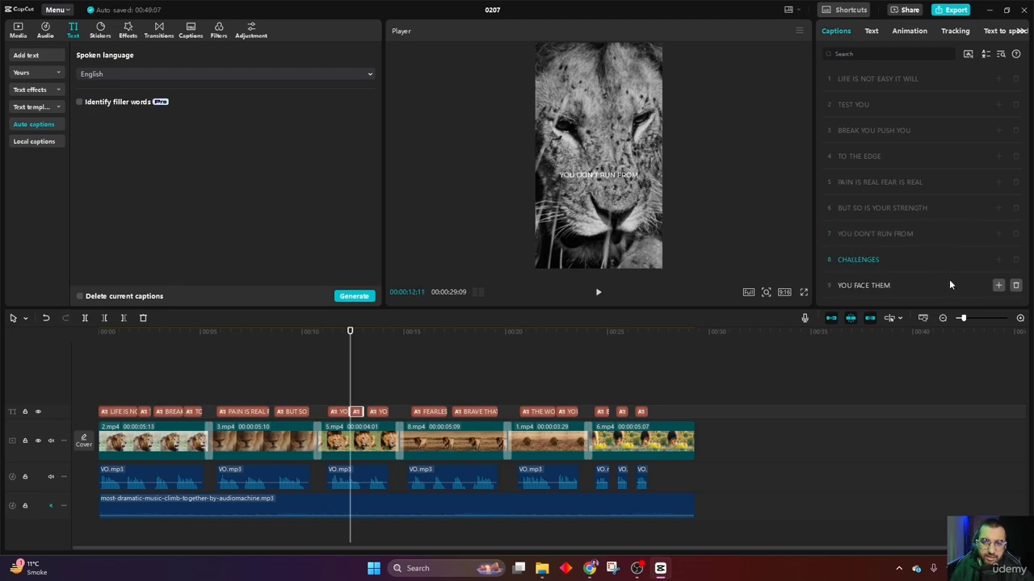
Step: Check the YOU FACE THEM and FEARLESS BOLD captions and split the following one into BRAVE THAT'S WHO / YOU ARE
left_click(871, 285)
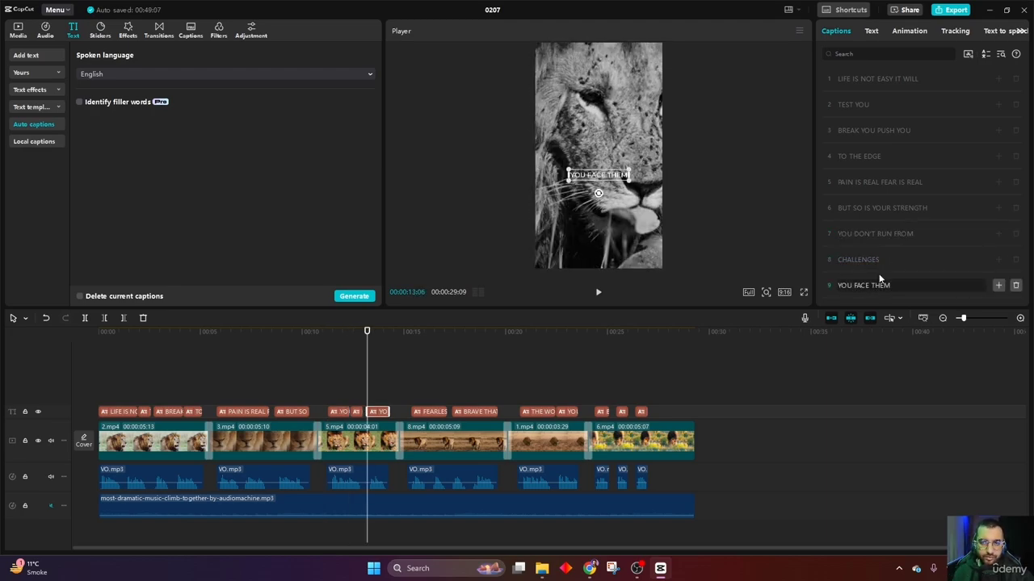
scroll(904, 242, "down", 1)
left_click(888, 271)
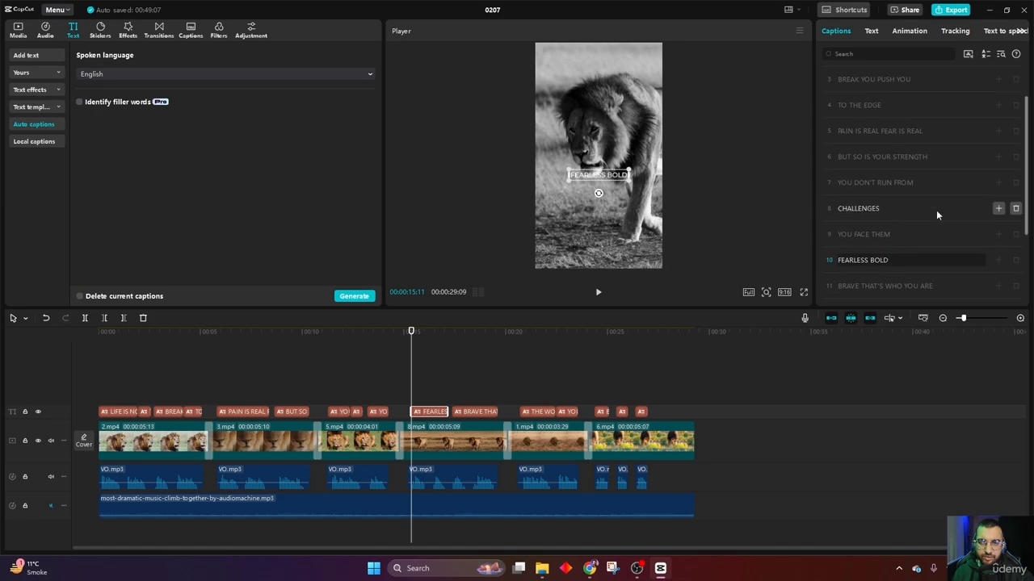
left_click(880, 258)
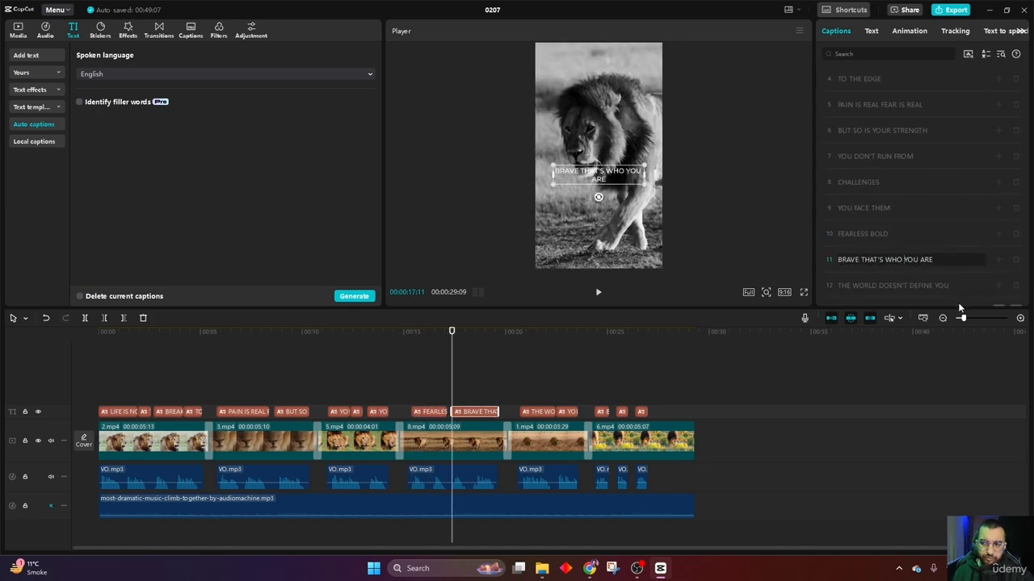
key("Return")
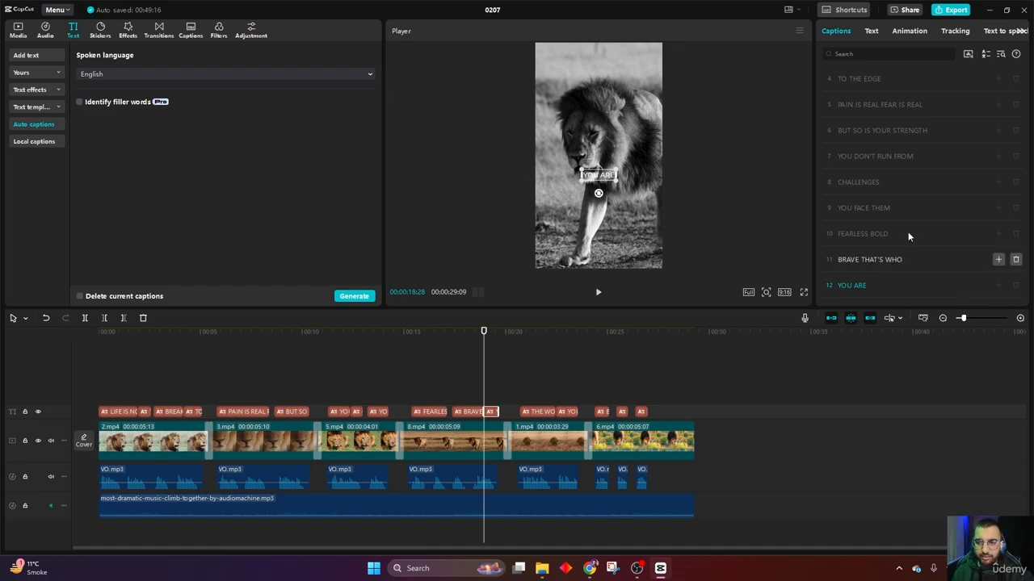
Step: Split the THE WORLD DOESN'T DEFINE YOU caption before DEFINE YOU
scroll(888, 202, "down", 1)
left_click(887, 271)
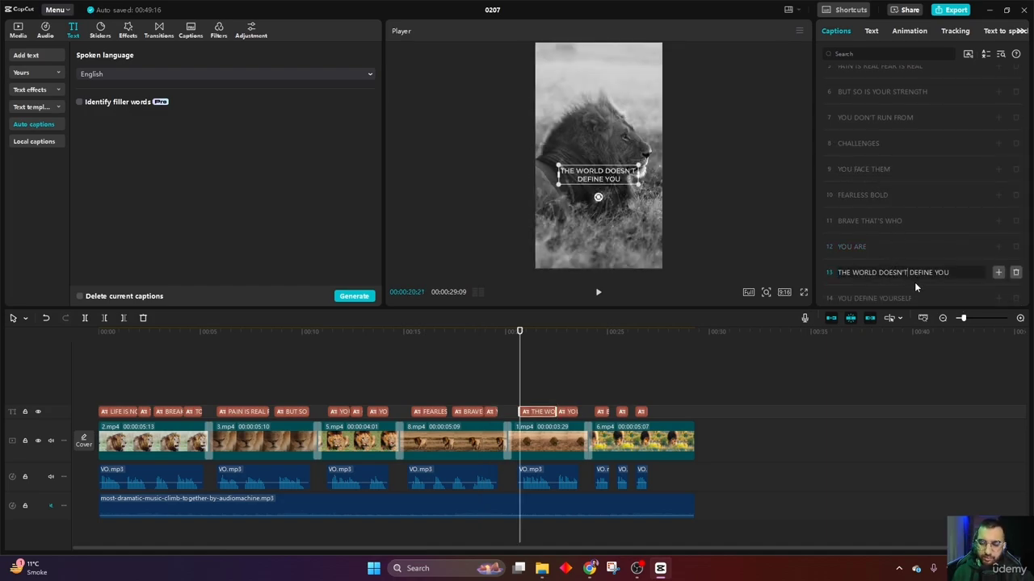
key("Return")
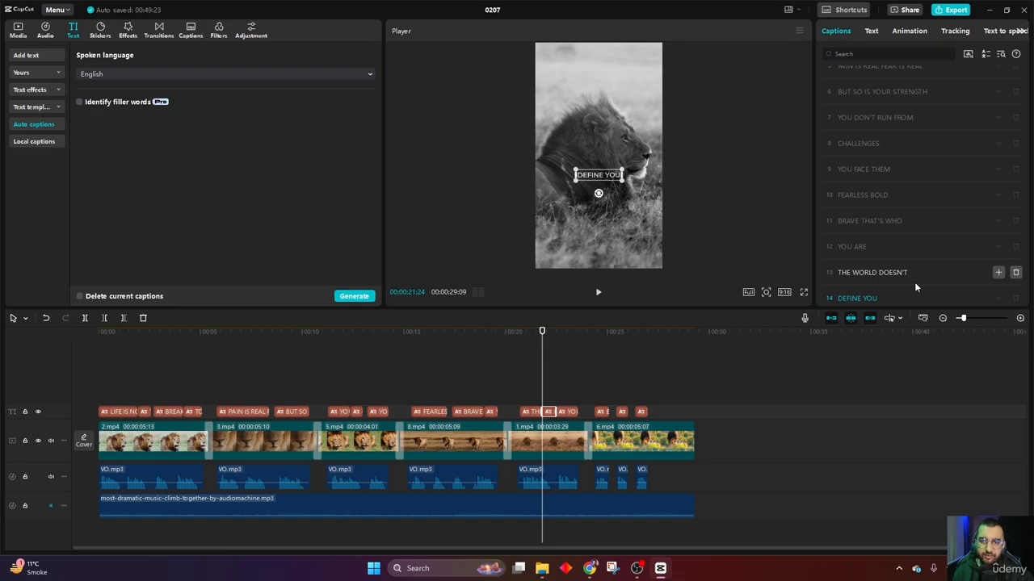
Step: Review the length of the remaining captions from YOU DEFINE YOURSELF to BE BRAVE
scroll(903, 255, "down", 1)
scroll(903, 254, "down", 1)
left_click(888, 223)
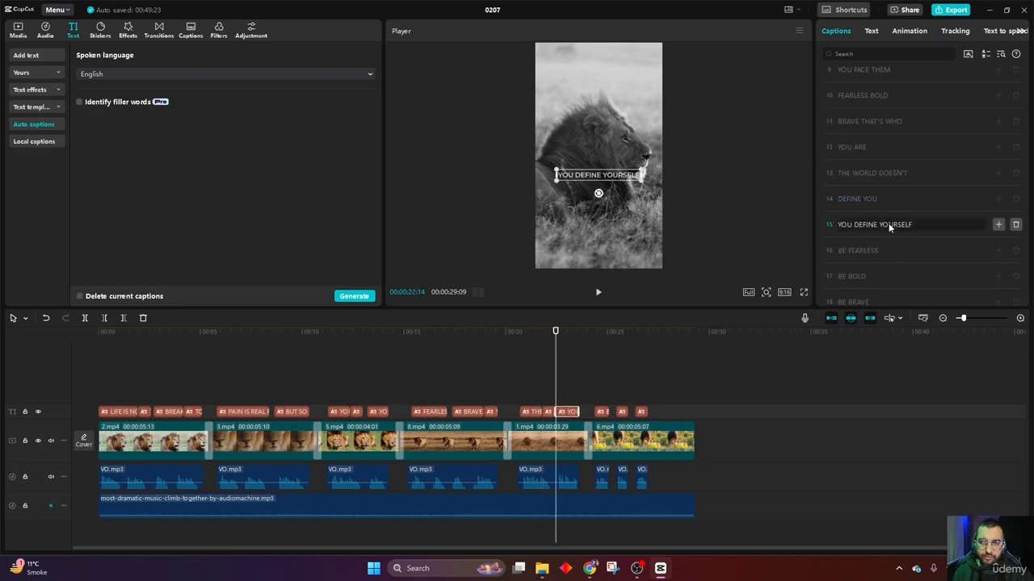
left_click(878, 251)
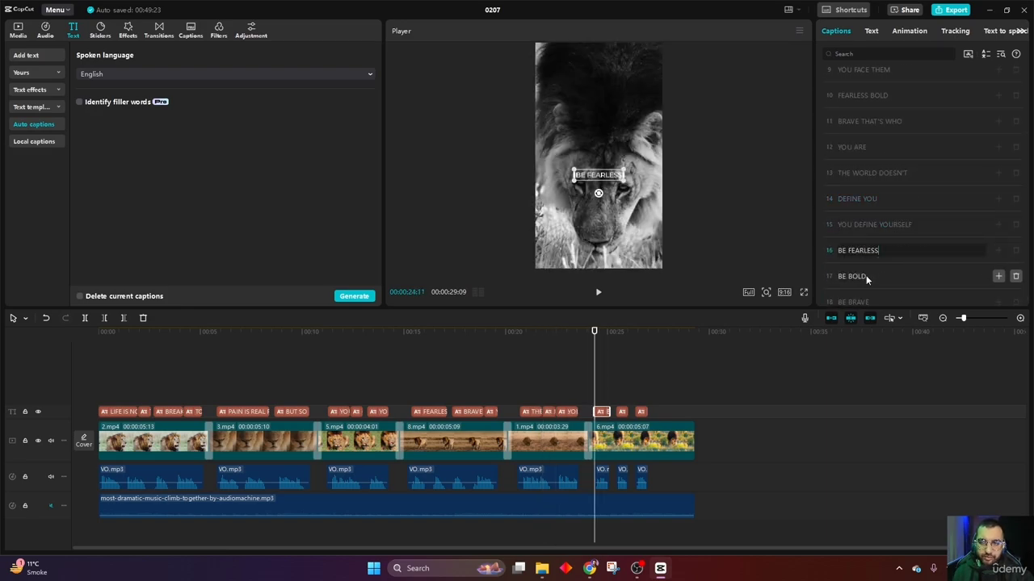
left_click(866, 275)
scroll(880, 289, "down", 1)
left_click(865, 291)
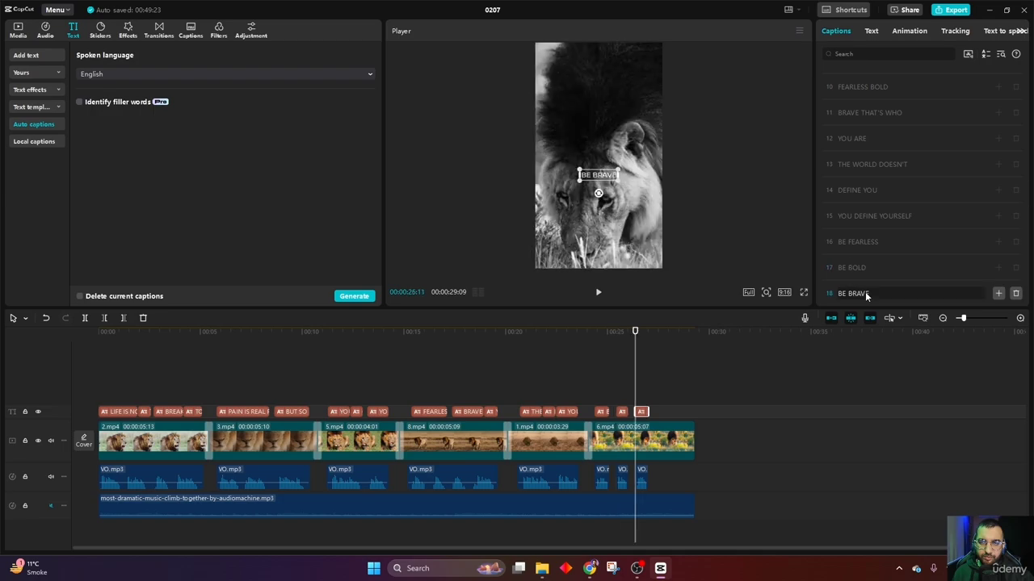
Step: Unmute the music track and play the captioned video in full screen from the start
left_click(610, 378)
left_click_drag(609, 378, 89, 379)
left_click(51, 506)
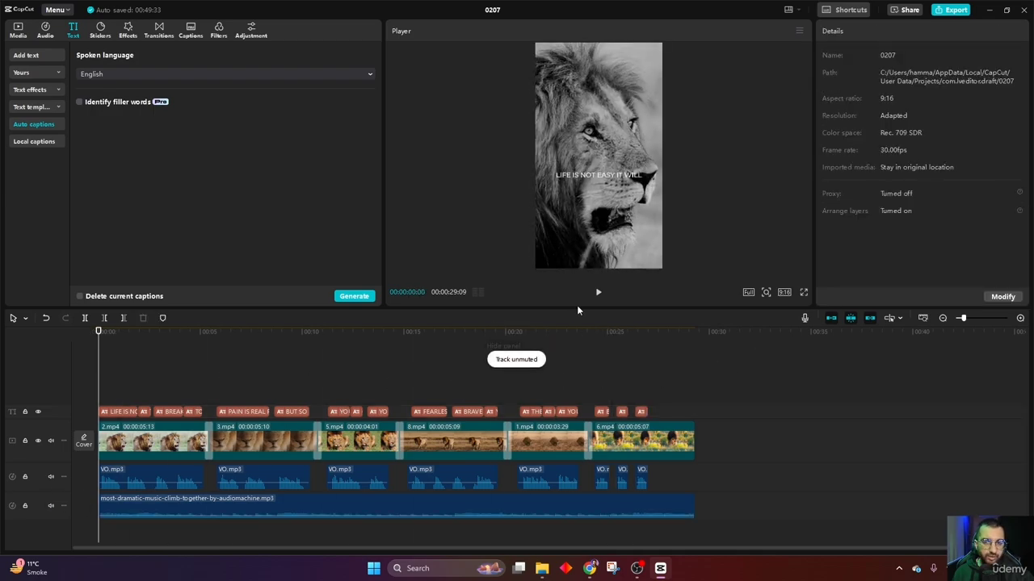
left_click(805, 293)
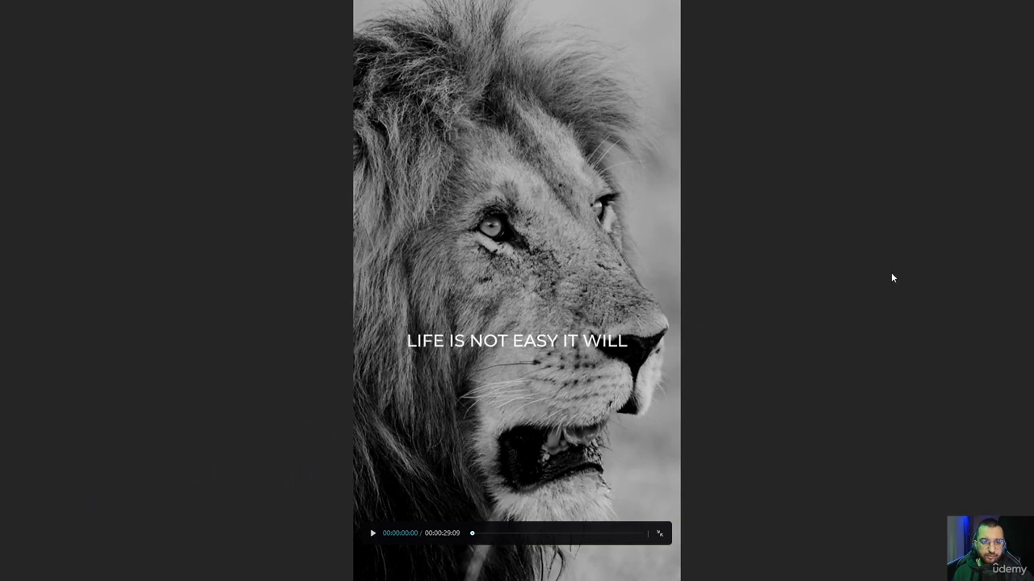
key("space")
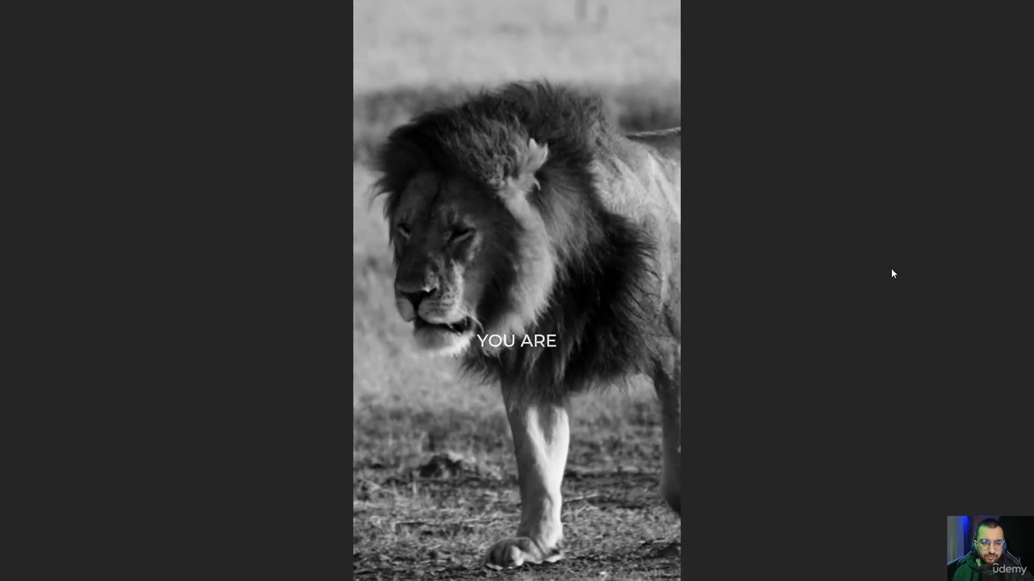
key("Escape")
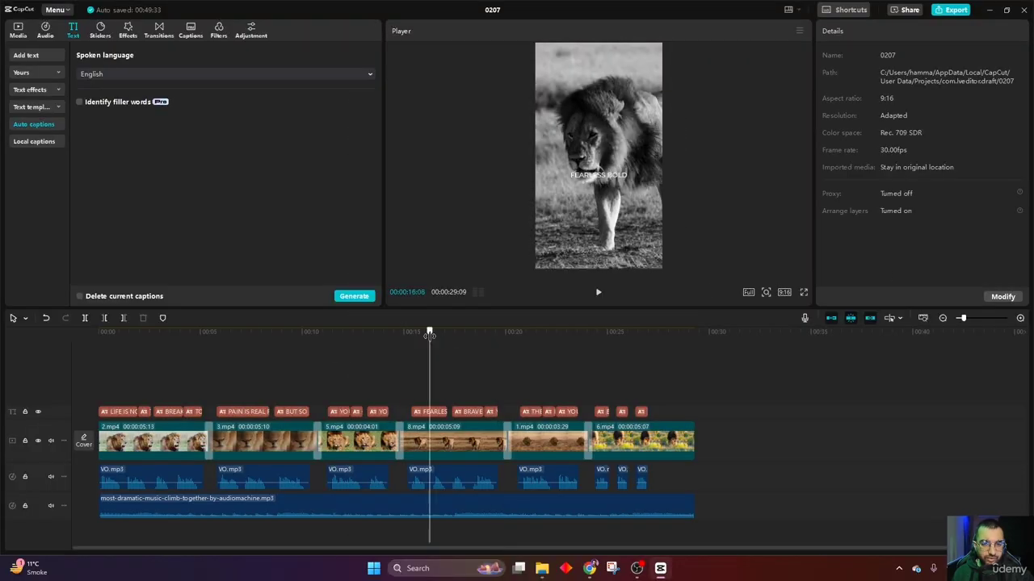
Step: Split the FEARLESS BOLD caption into FEARLESS / BOLD and the BRAVE THAT'S WHO caption into BRAVE / THAT'S WHO
left_click(430, 412)
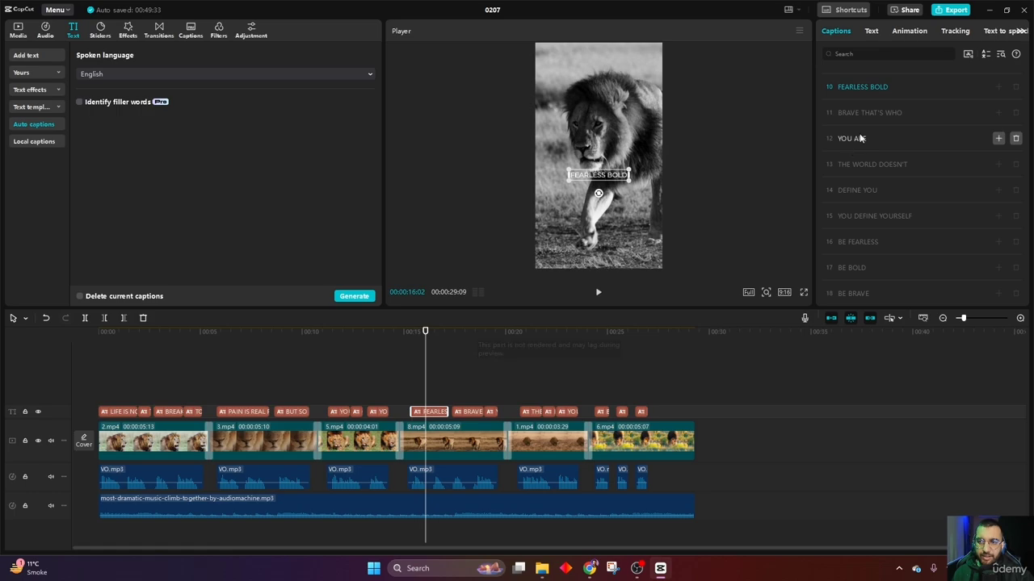
left_click(869, 86)
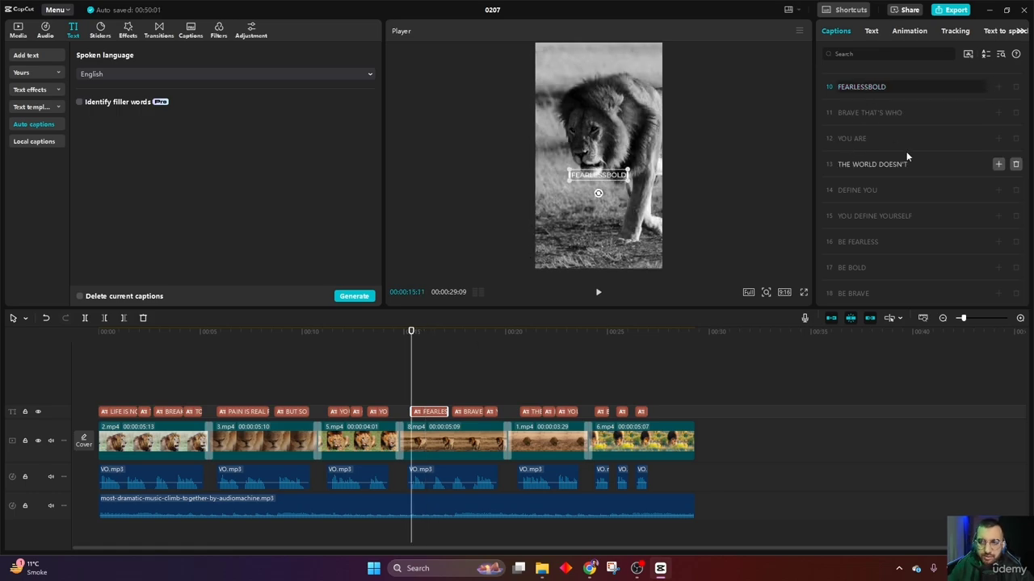
key("Return")
left_click(844, 139)
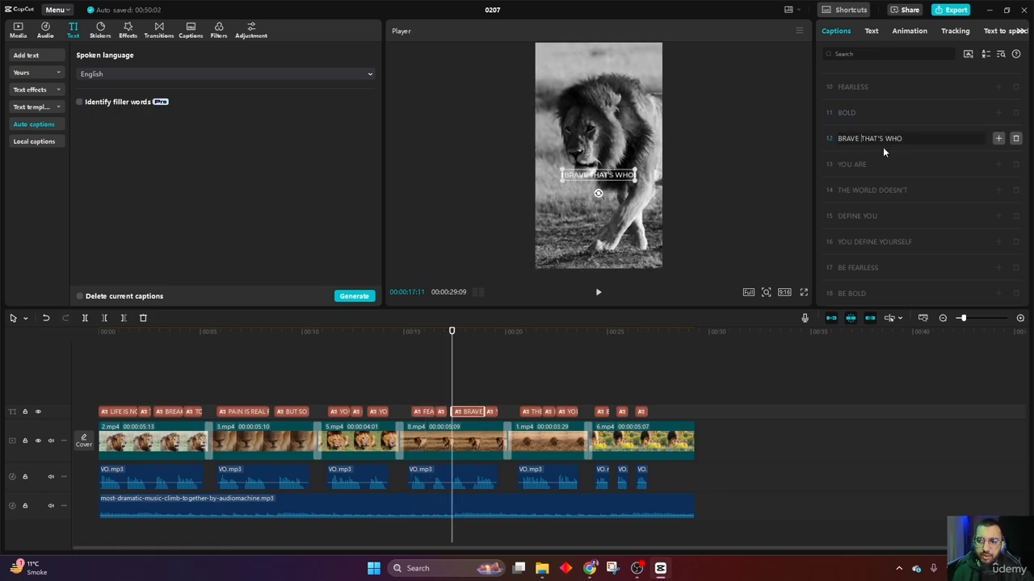
key("Return")
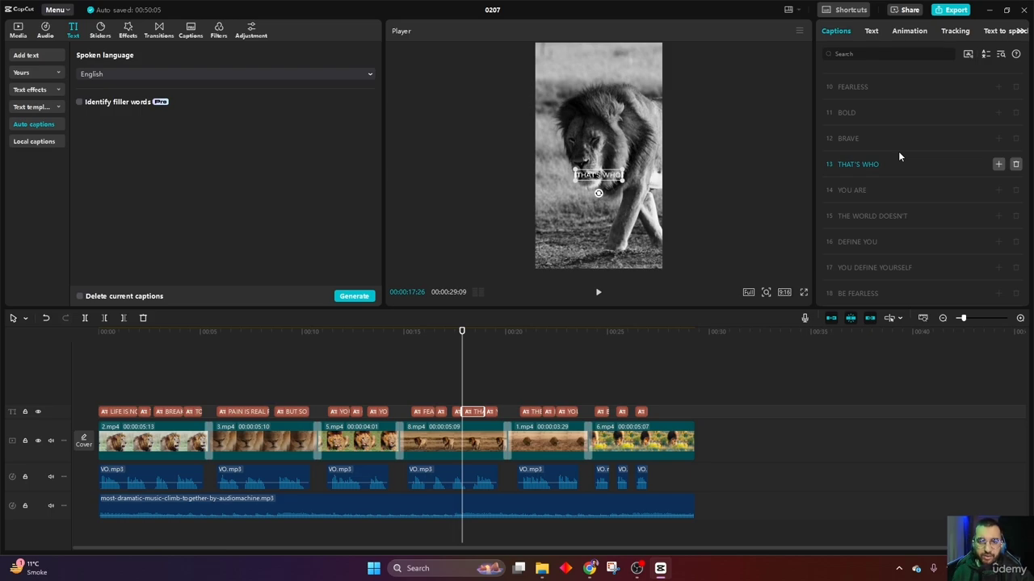
Step: Play the video in full screen from the FEARLESS caption and replay the part from THAT'S WHO to YOU ARE
left_click(411, 352)
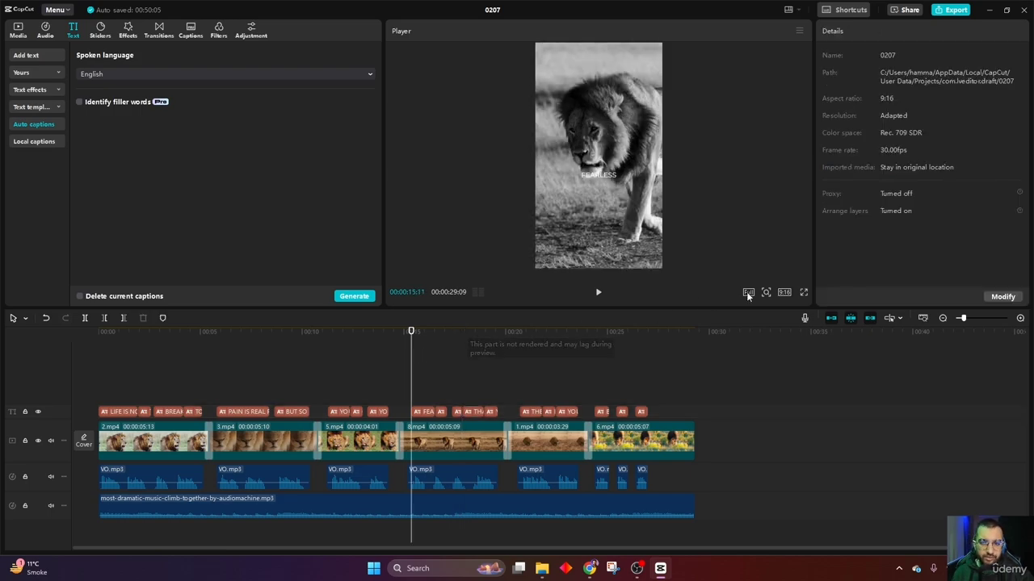
left_click(805, 293)
key("space")
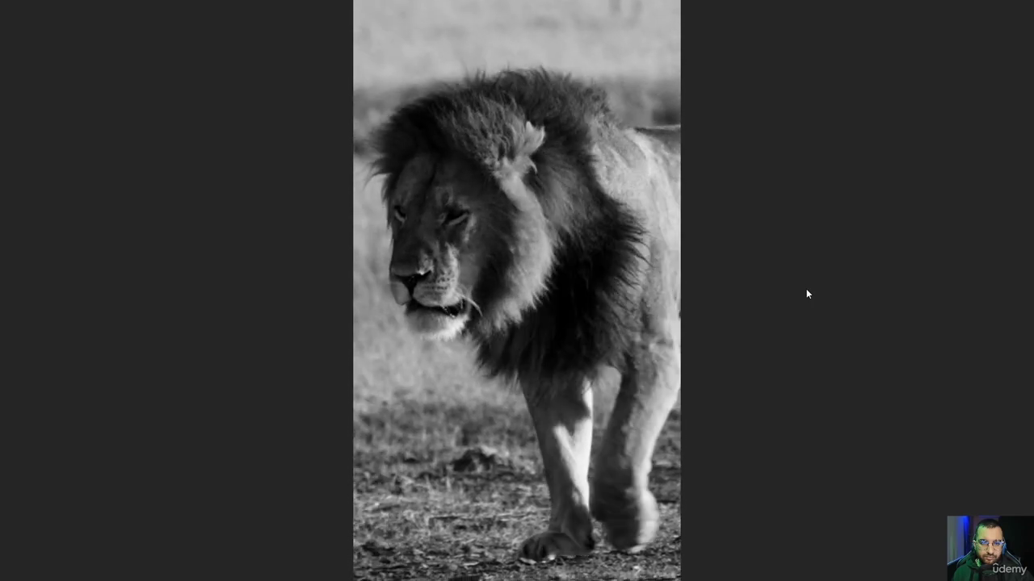
key("Escape")
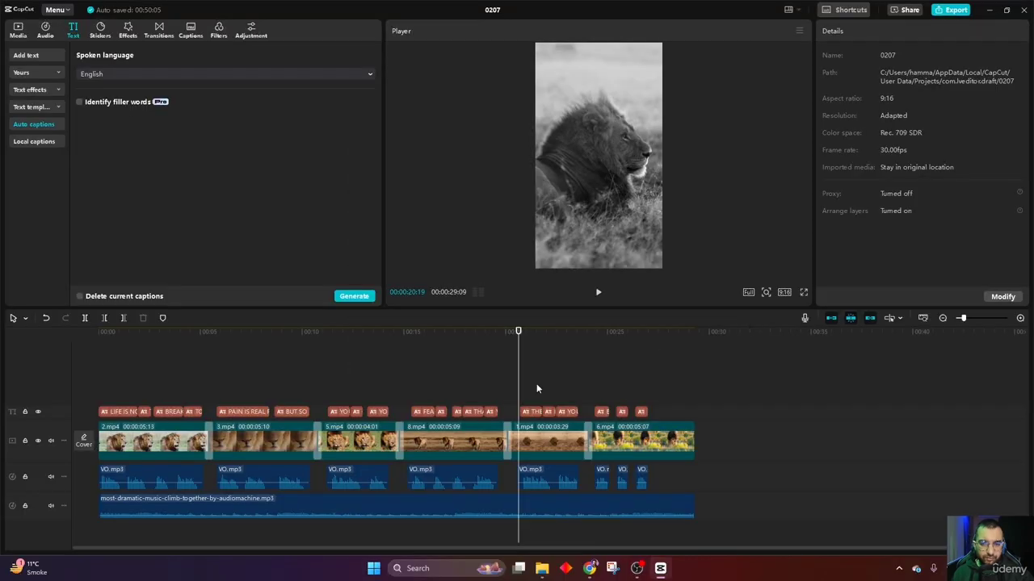
left_click(473, 346)
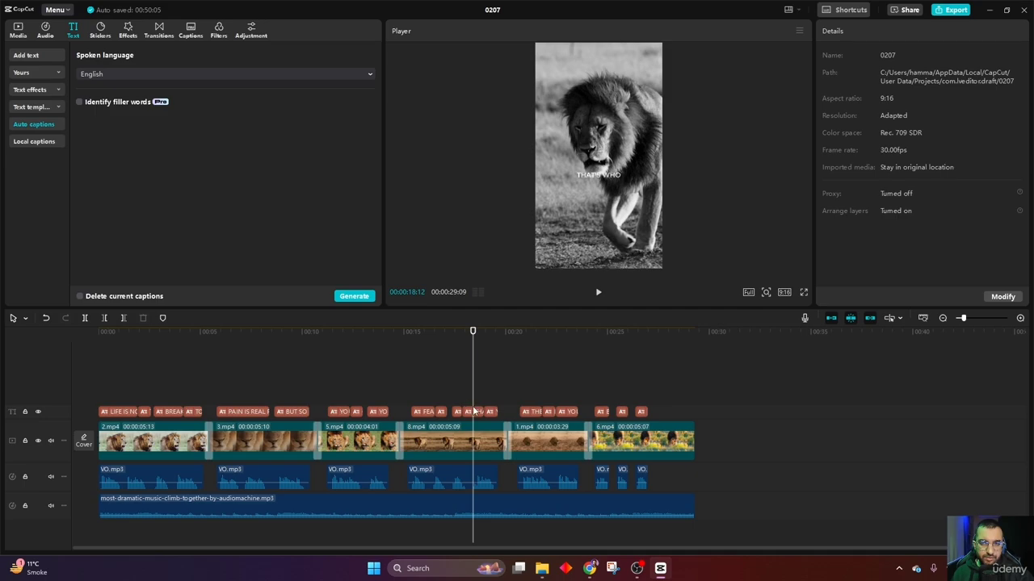
key("space")
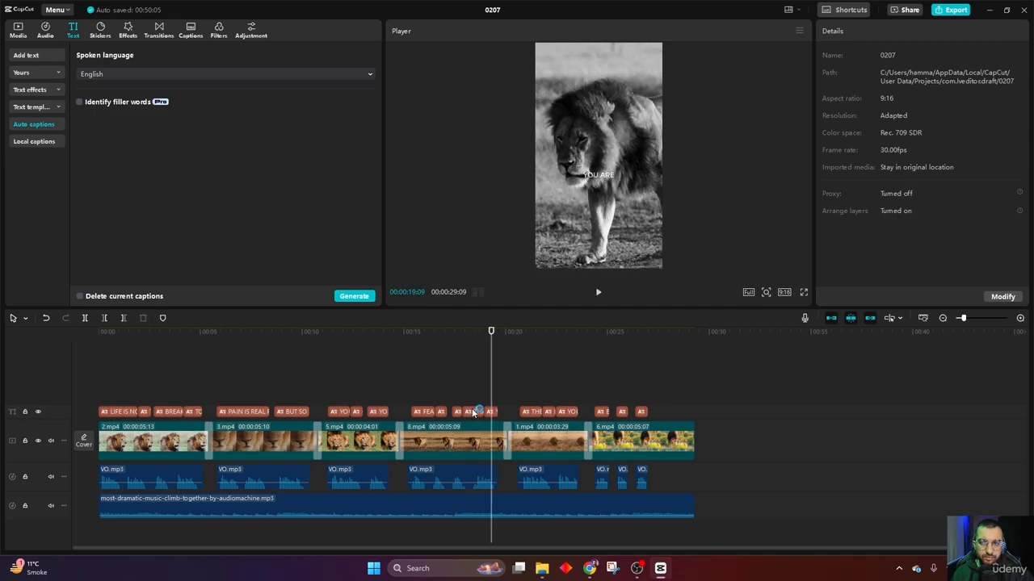
Step: Merge the THAT'S WHO and YOU ARE captions into one caption reading THAT'S WHO YOU ARE, with a space between the joined words
left_click(474, 413)
left_click(894, 113)
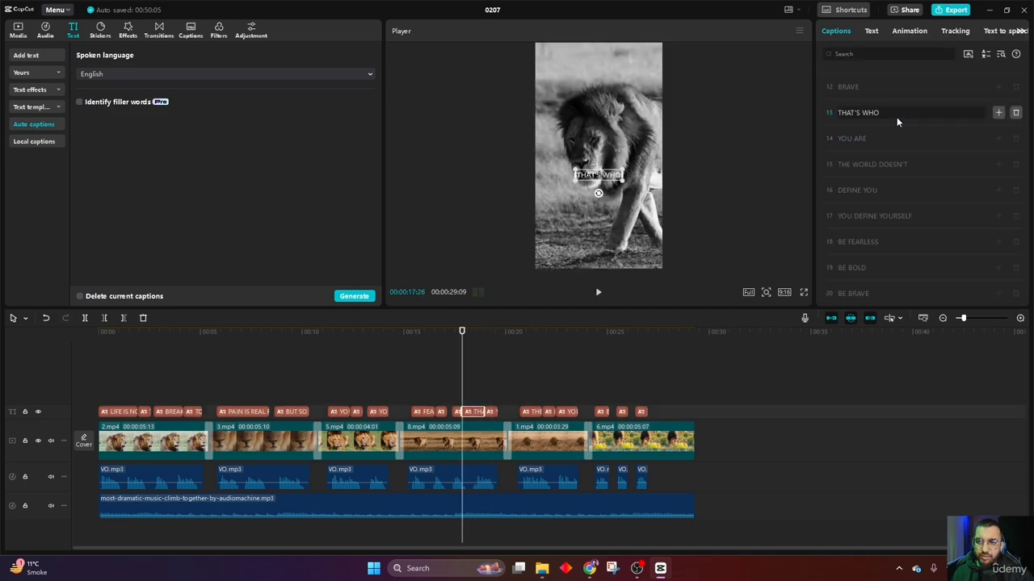
left_click(840, 138)
key("BackSpace")
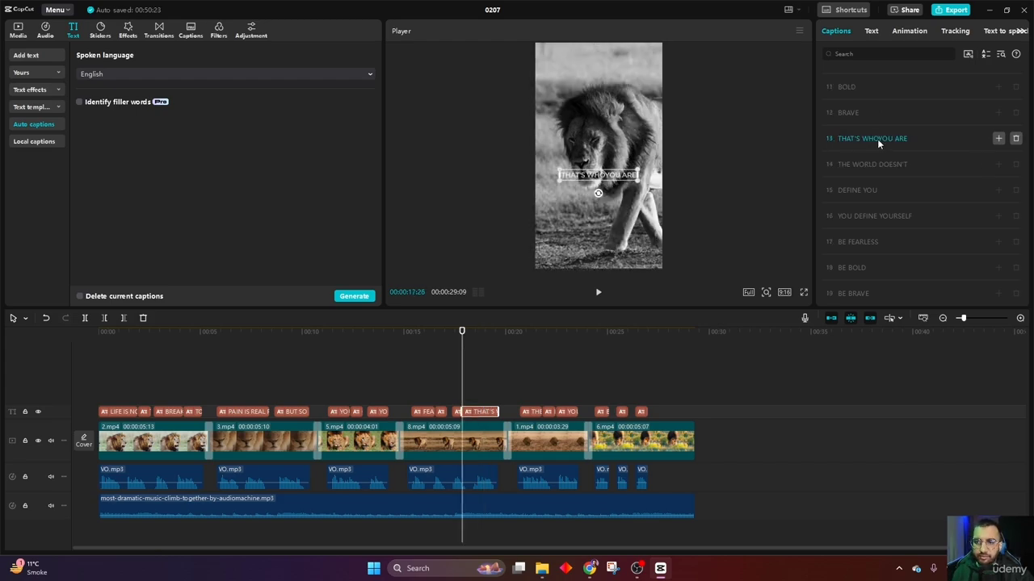
left_click(878, 139)
Step: Play the part from the BOLD caption and trim the start of the THAT'S WHO YOU ARE caption to 00:00:18:06
left_click(440, 353)
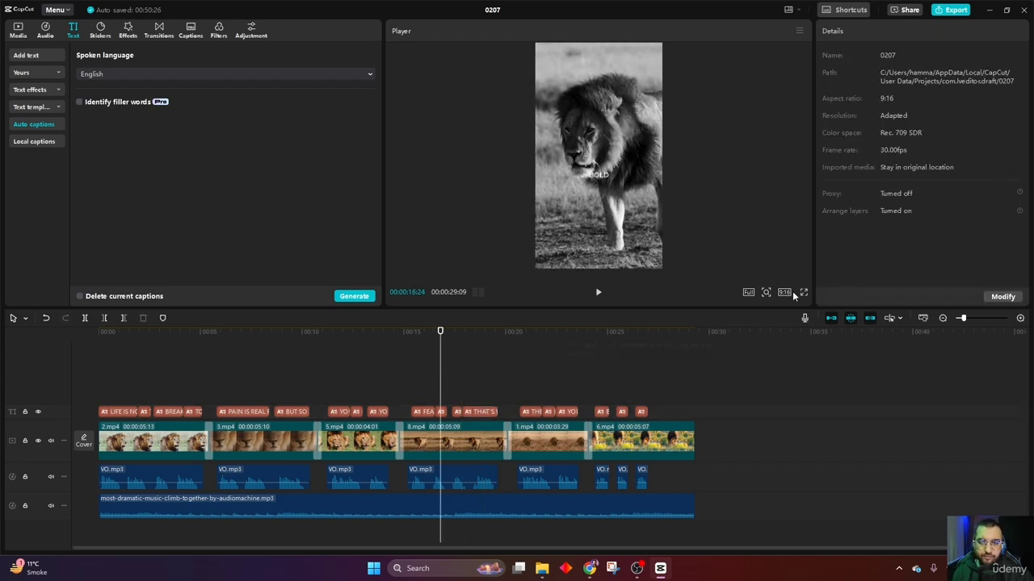
key("space")
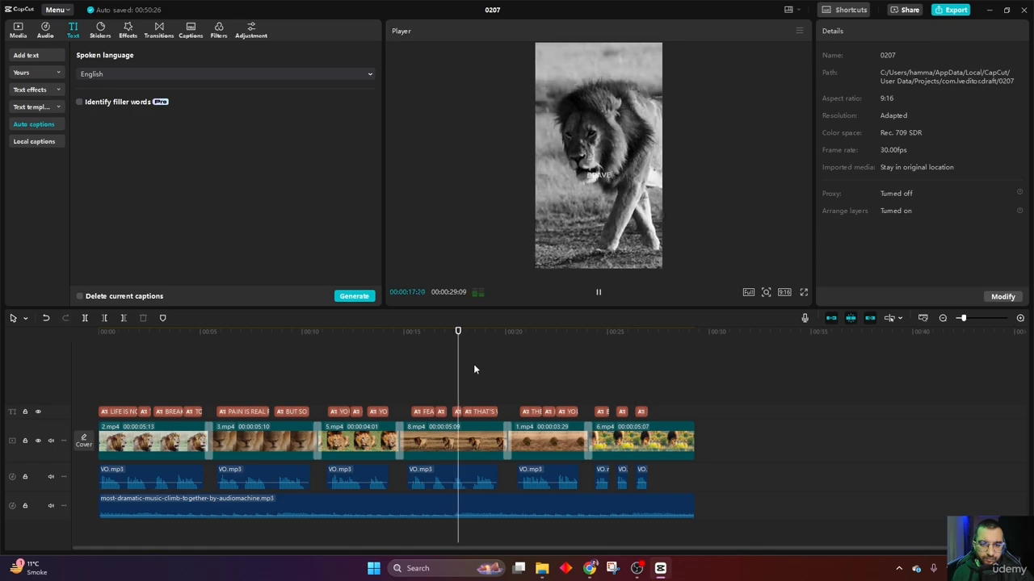
key("space")
left_click(468, 412)
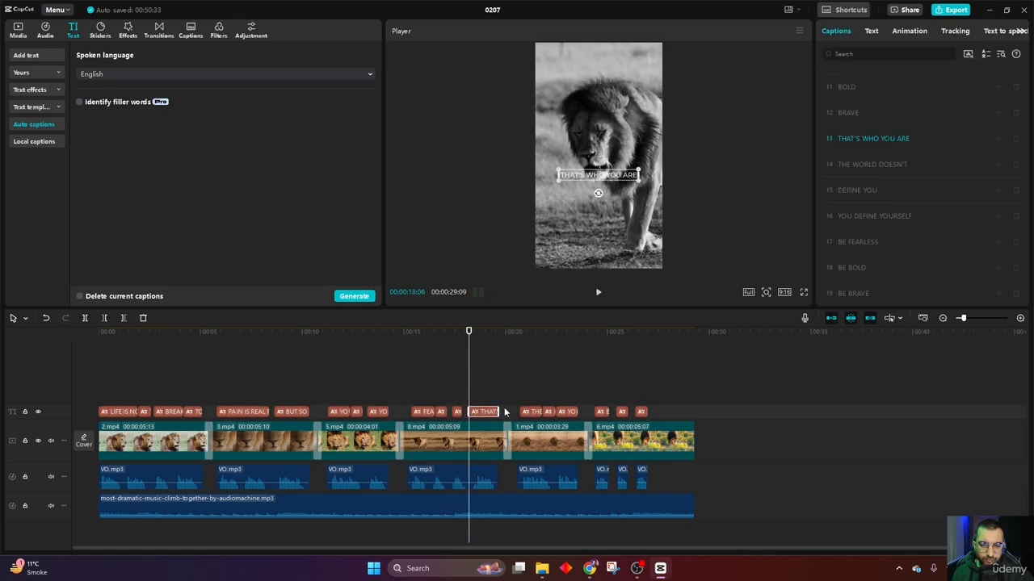
Step: Play the video in full screen from the FEARLESS caption to the end
left_click(420, 359)
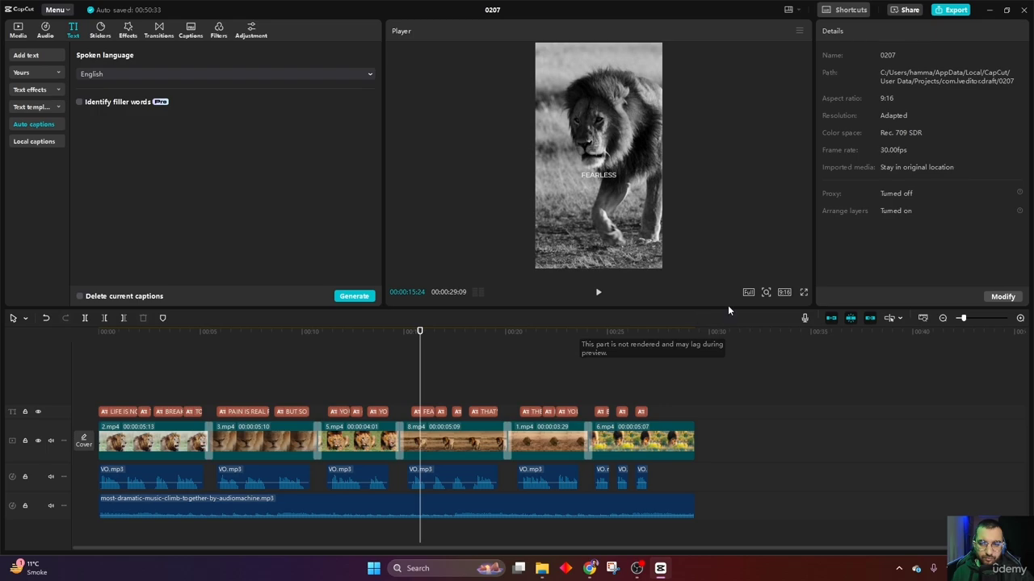
left_click(803, 292)
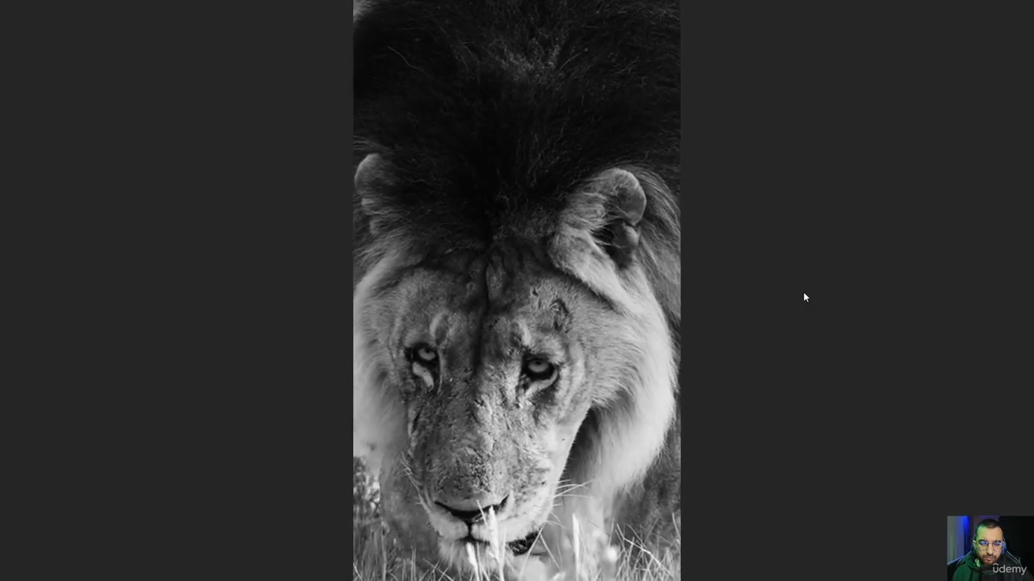
key("Escape")
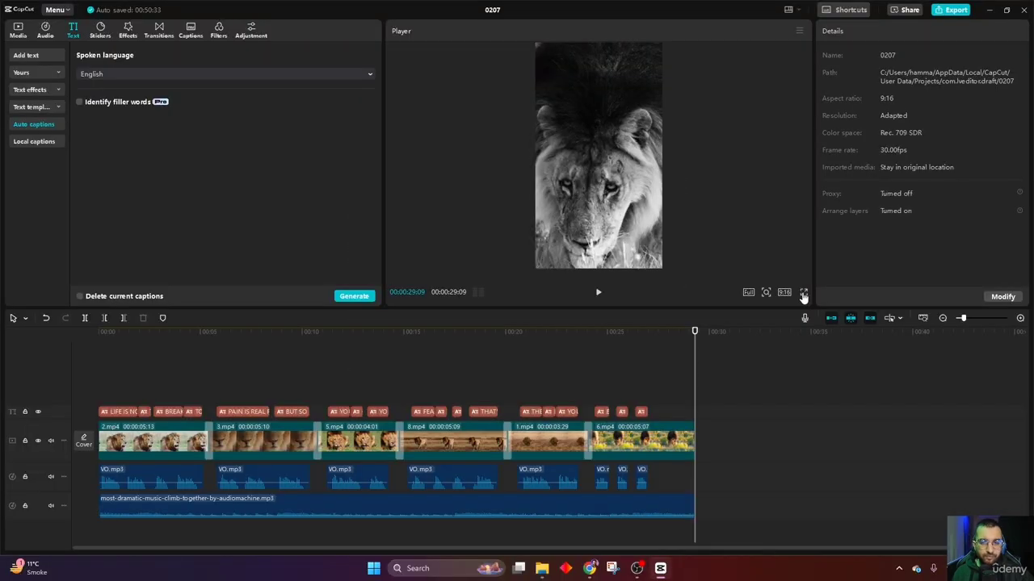
Step: Add a 0.6-second fade-out to the music track and a Fade Out animation to the last clip, 6.mp4
left_click(674, 502)
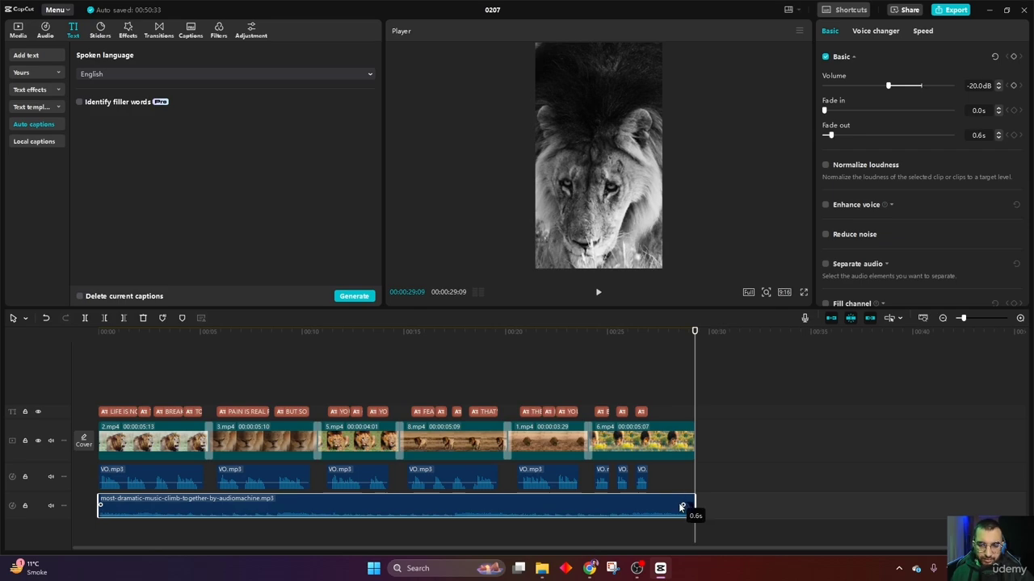
left_click(685, 440)
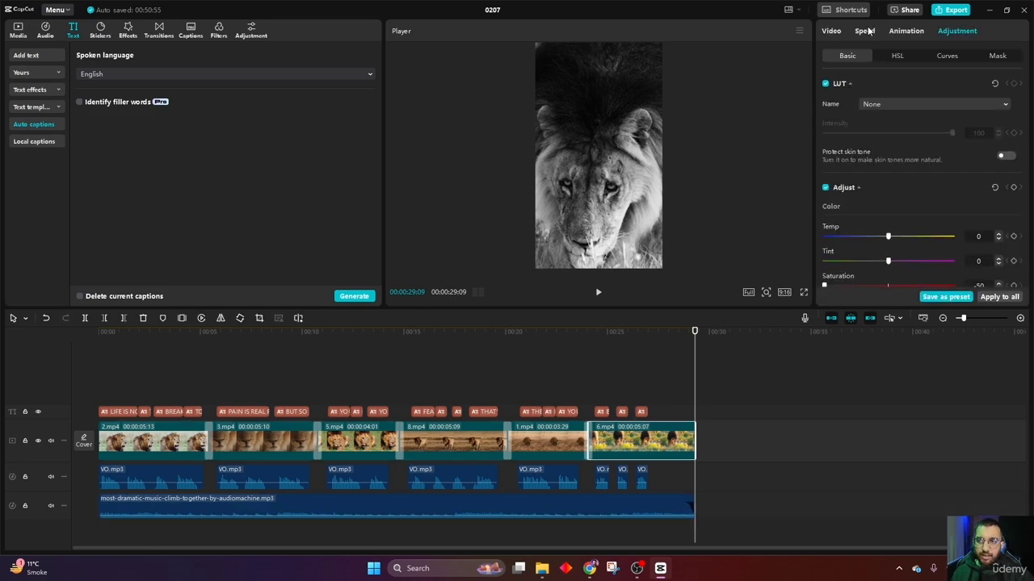
left_click(897, 31)
left_click(916, 56)
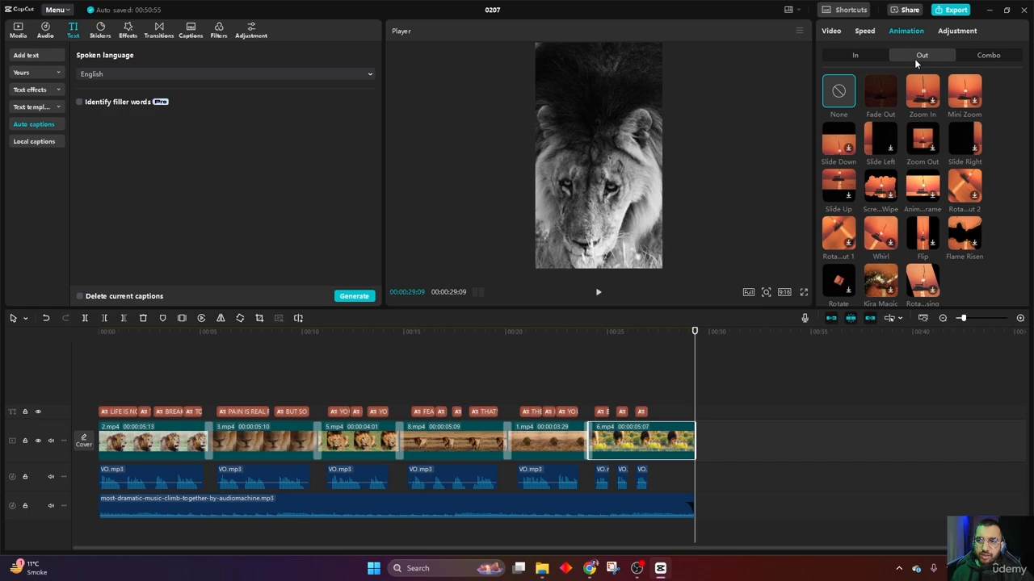
left_click(882, 105)
left_click(636, 363)
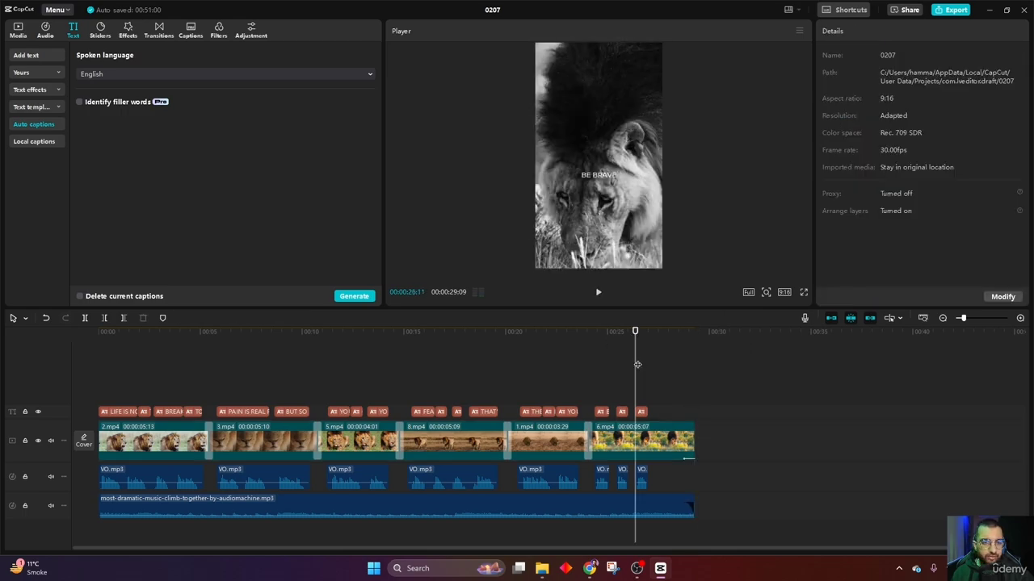
Step: Try a 0.5-second Fade In animation on the first clip, 2.mp4, at the start of the video
left_click(610, 365)
left_click_drag(600, 367, 67, 376)
left_click(110, 437)
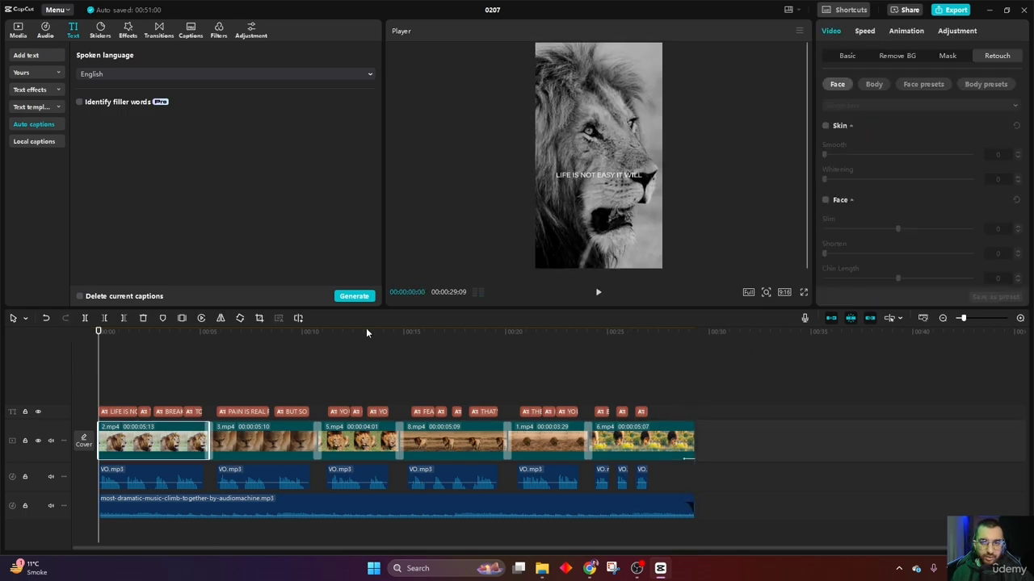
left_click(908, 31)
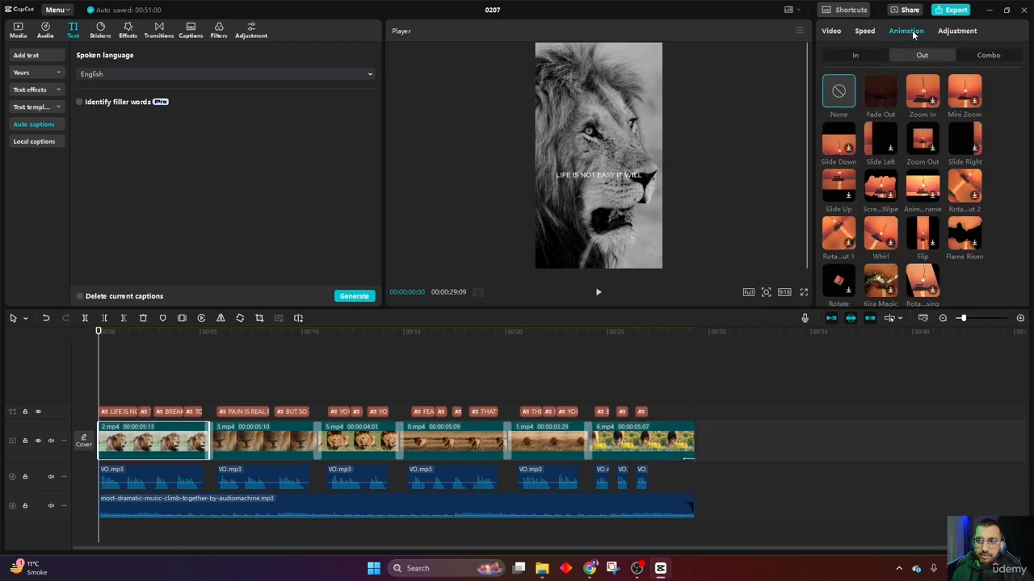
left_click(856, 55)
left_click(922, 95)
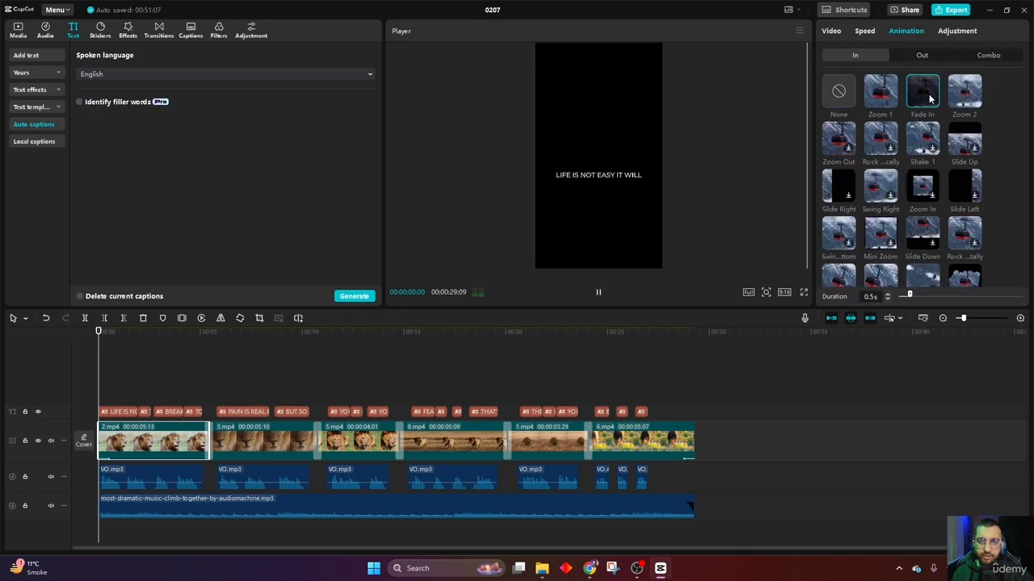
Step: Try a Fade In animation with a duration of 1.0 s on the LIFE IS NOT EASY IT WILL caption
left_click(112, 413)
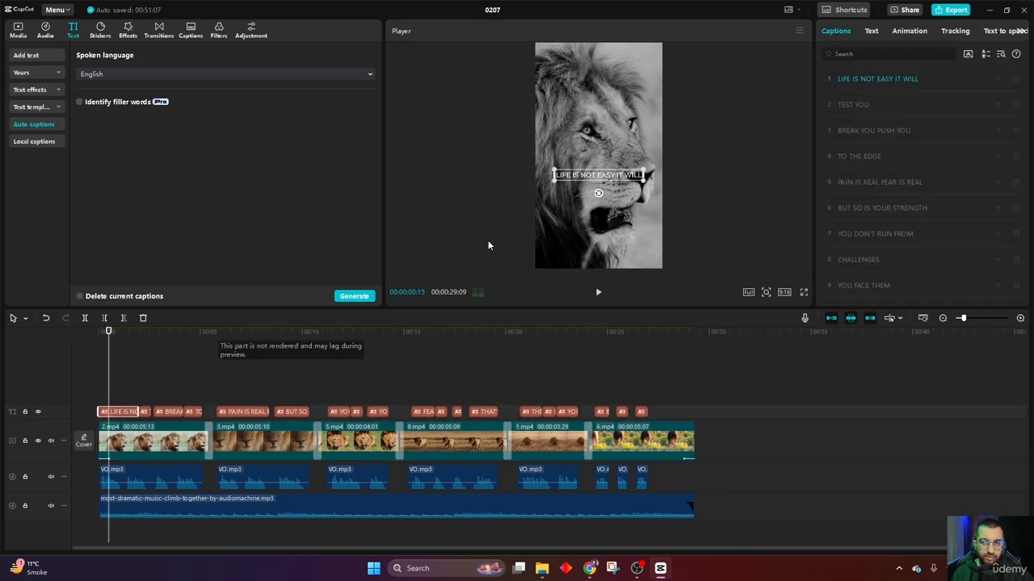
left_click(908, 31)
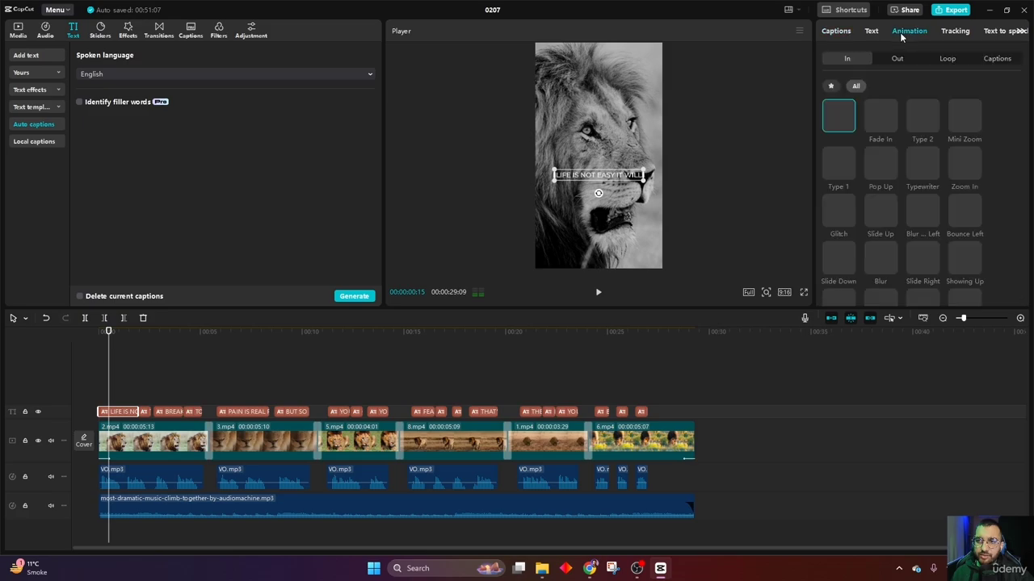
left_click(879, 119)
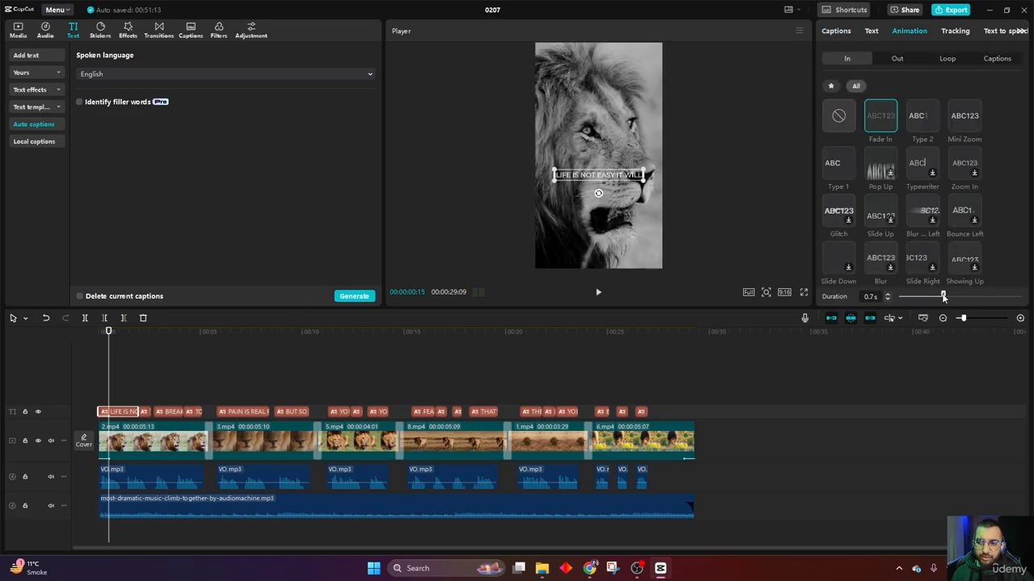
left_click_drag(957, 297, 960, 297)
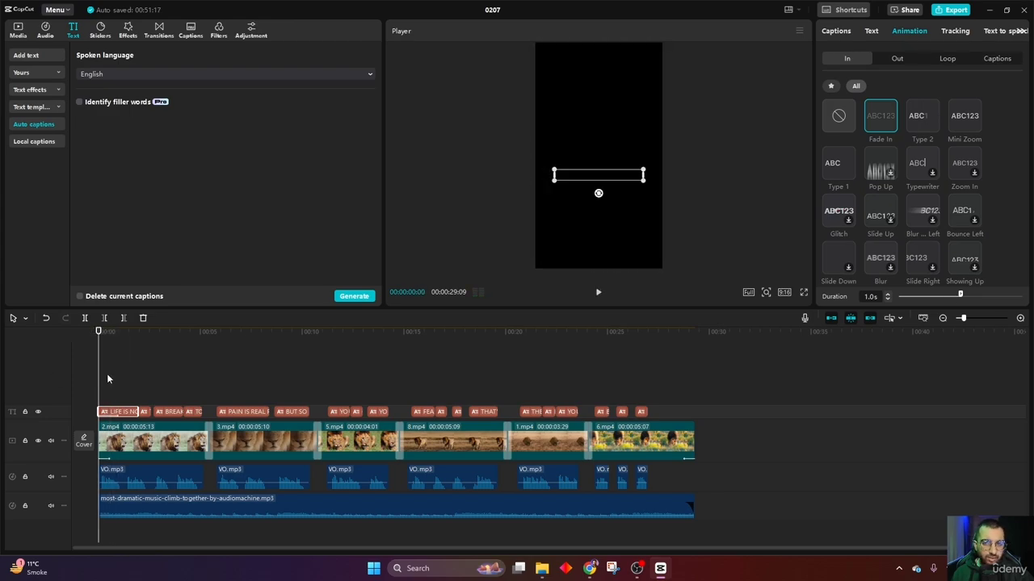
Step: Remove the Fade In animations from the first clip and from the LIFE IS NOT EASY IT WILL caption
left_click(150, 385)
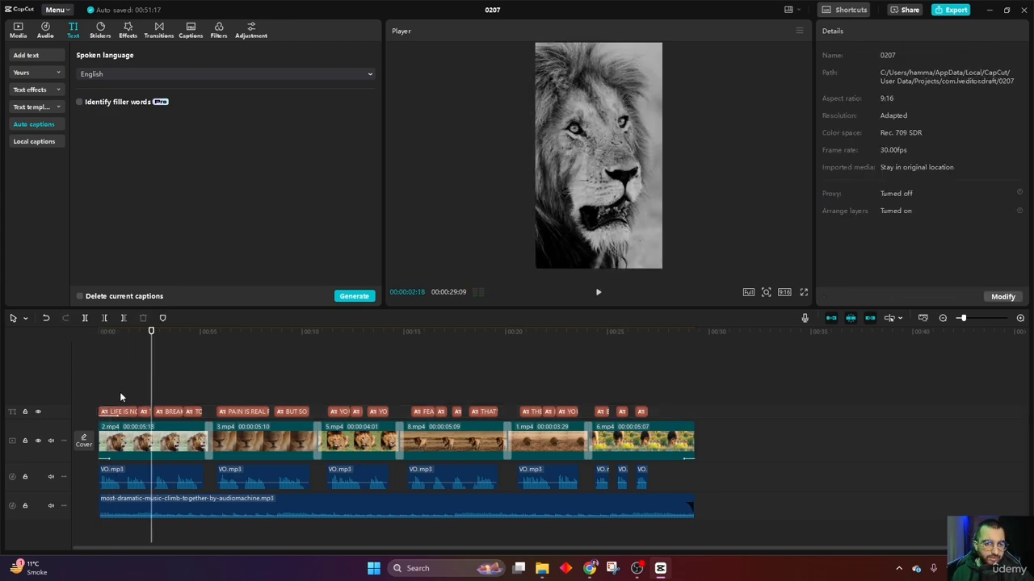
left_click(121, 438)
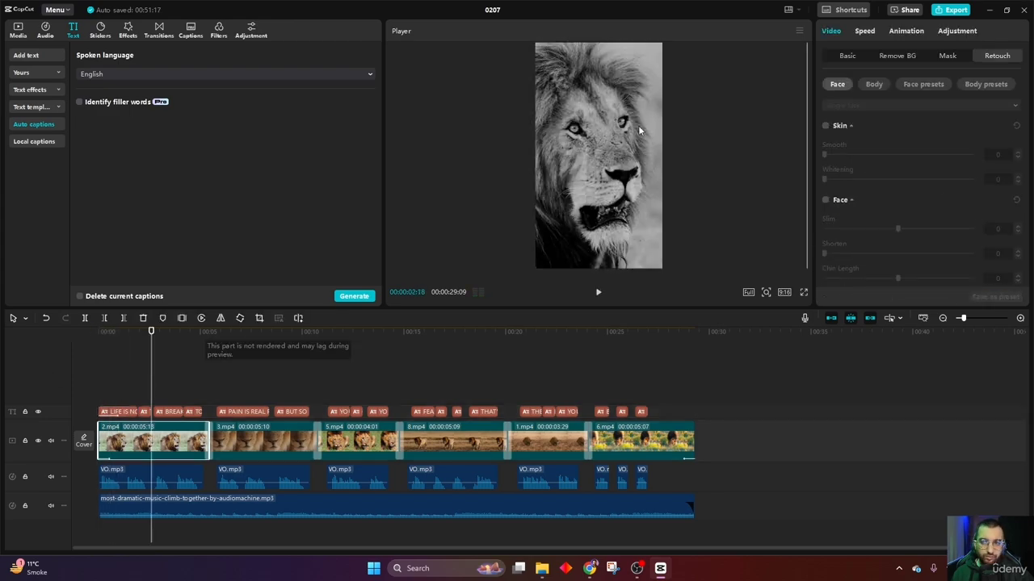
left_click(906, 32)
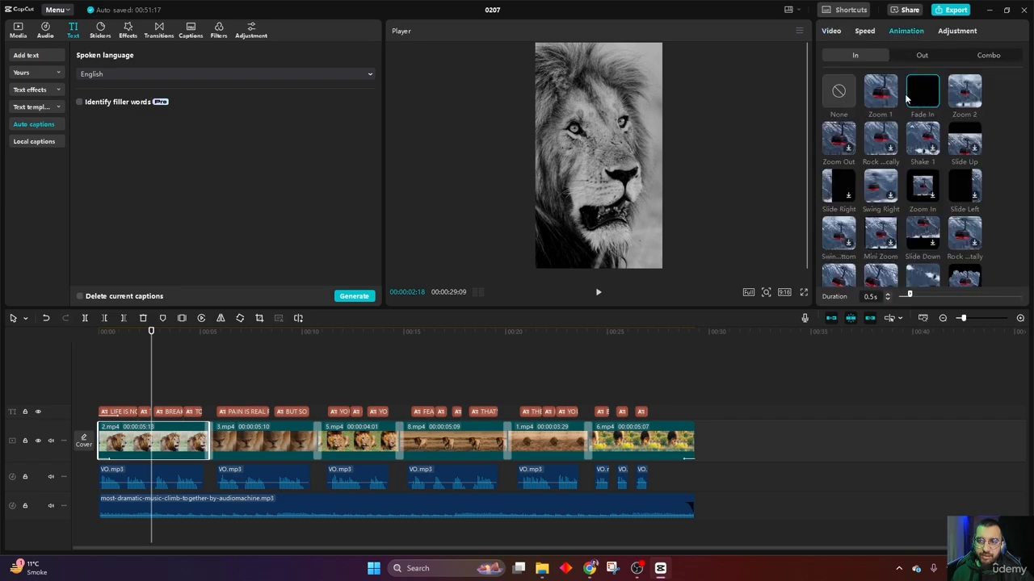
left_click(845, 95)
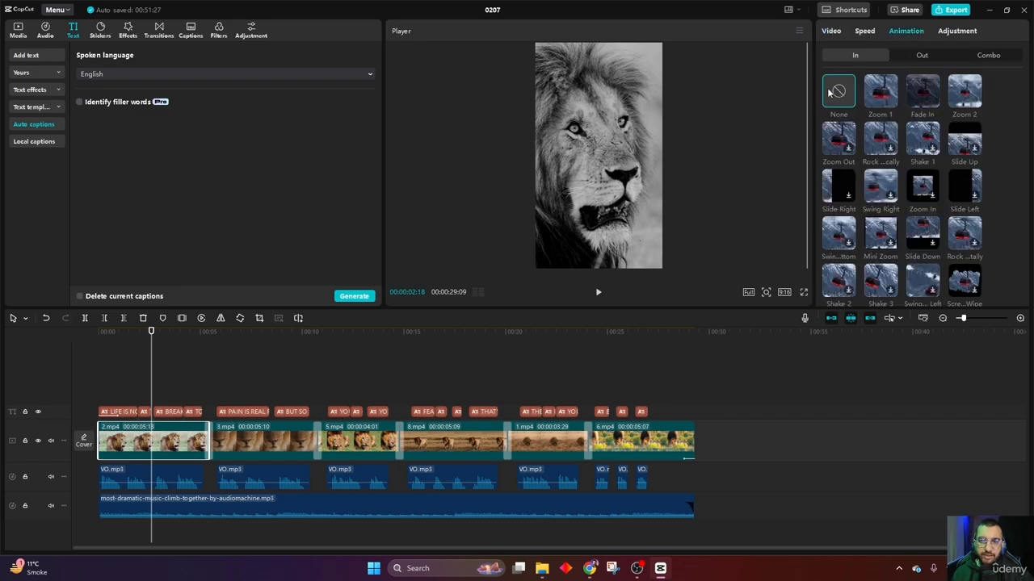
left_click(127, 413)
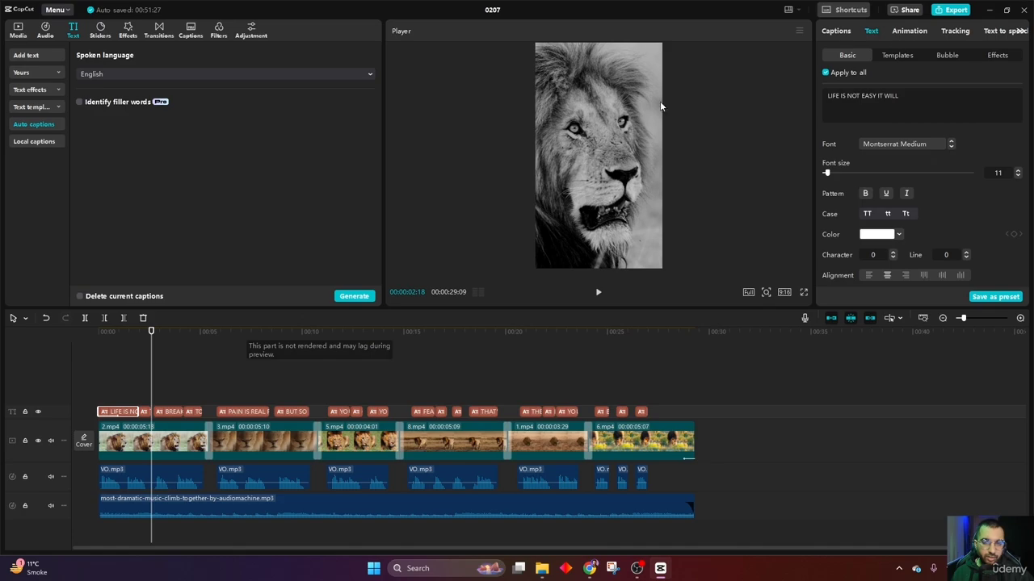
left_click(910, 31)
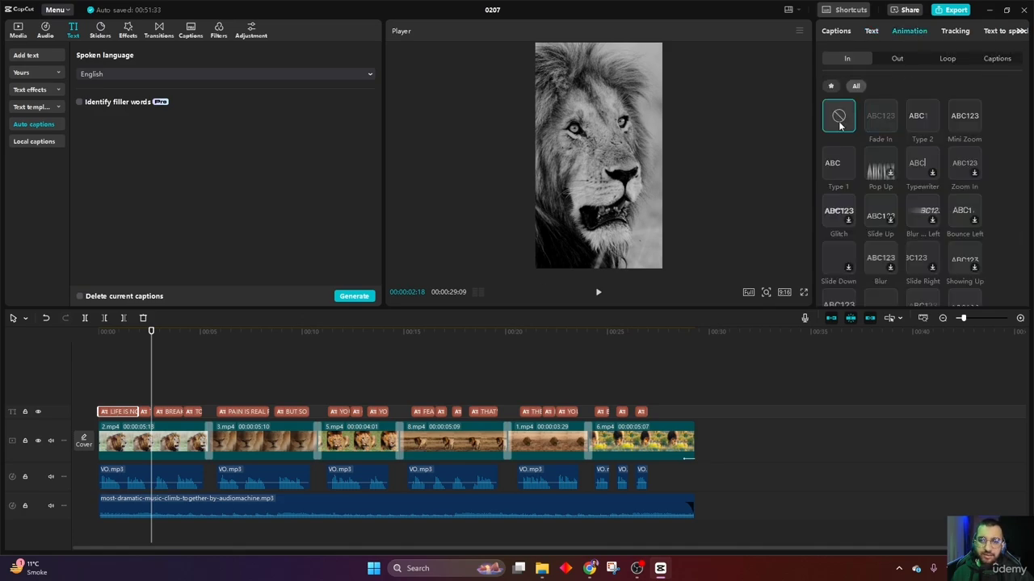
Step: Play the opening of the video from the start to check how the first two captions are timed
left_click(127, 346)
left_click(99, 357)
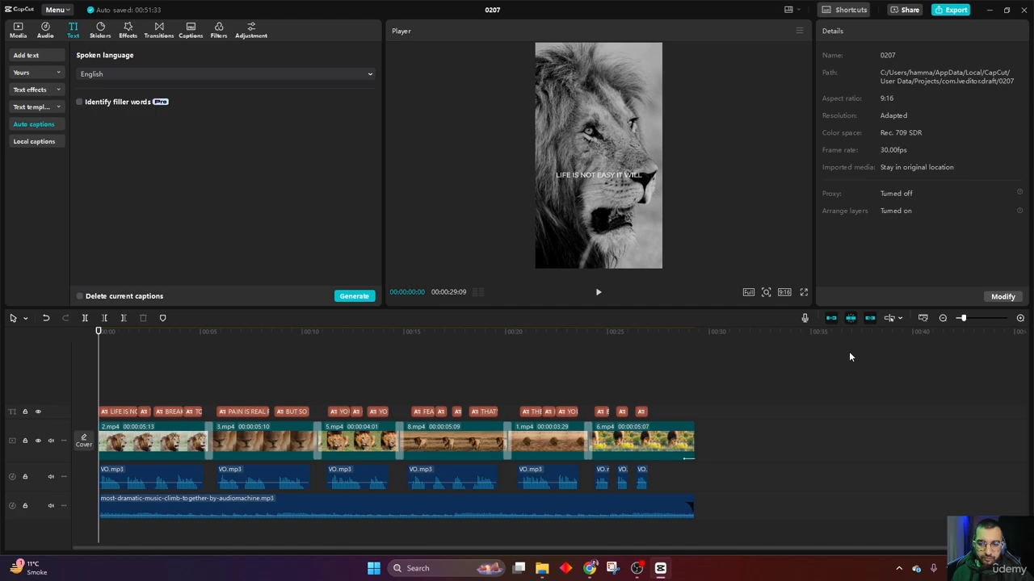
key("space")
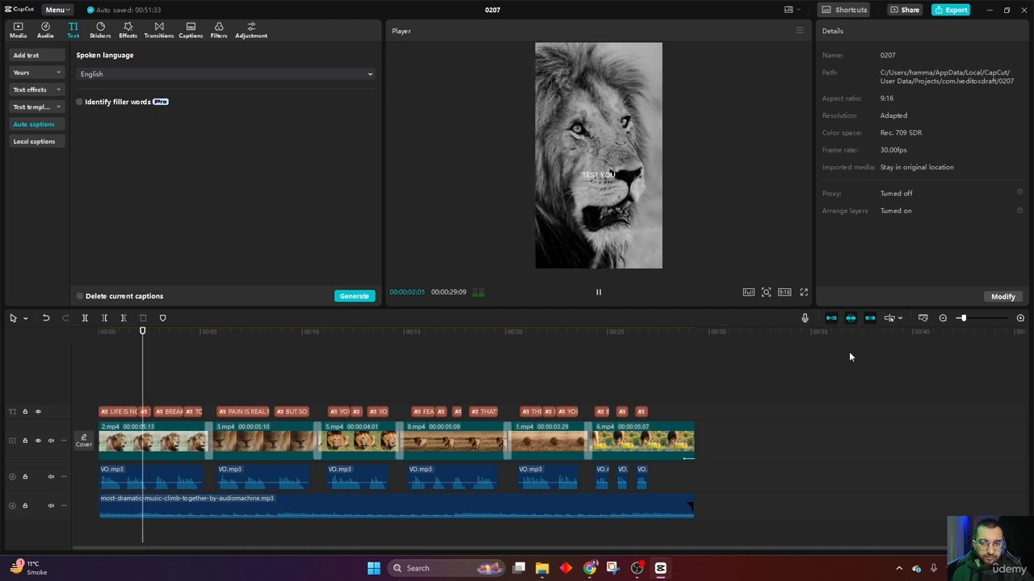
key("space")
Step: Regroup the first two captions so they read LIFE IS NOT EASY and IT WILL TEST YOU
left_click(113, 351)
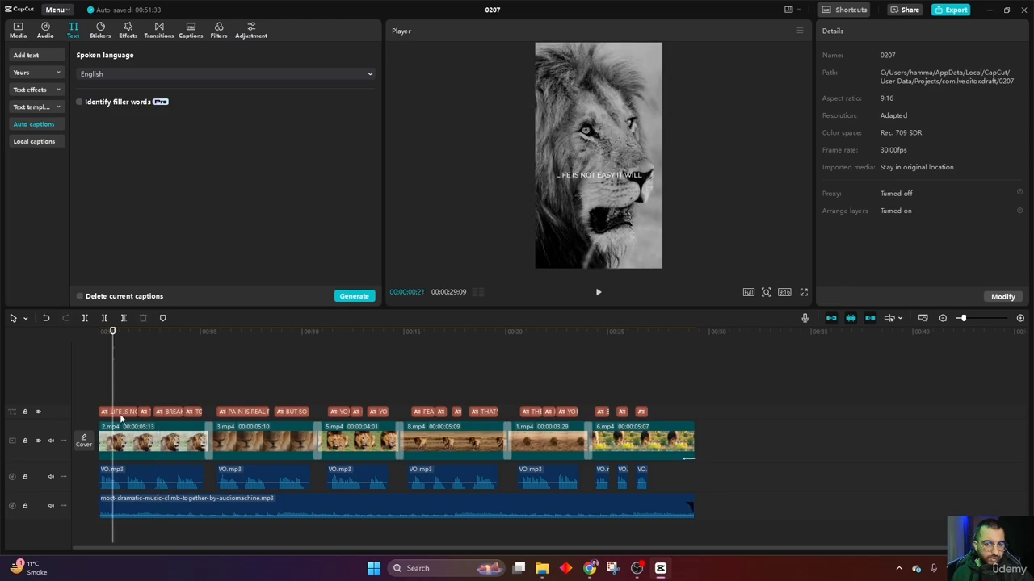
left_click(836, 30)
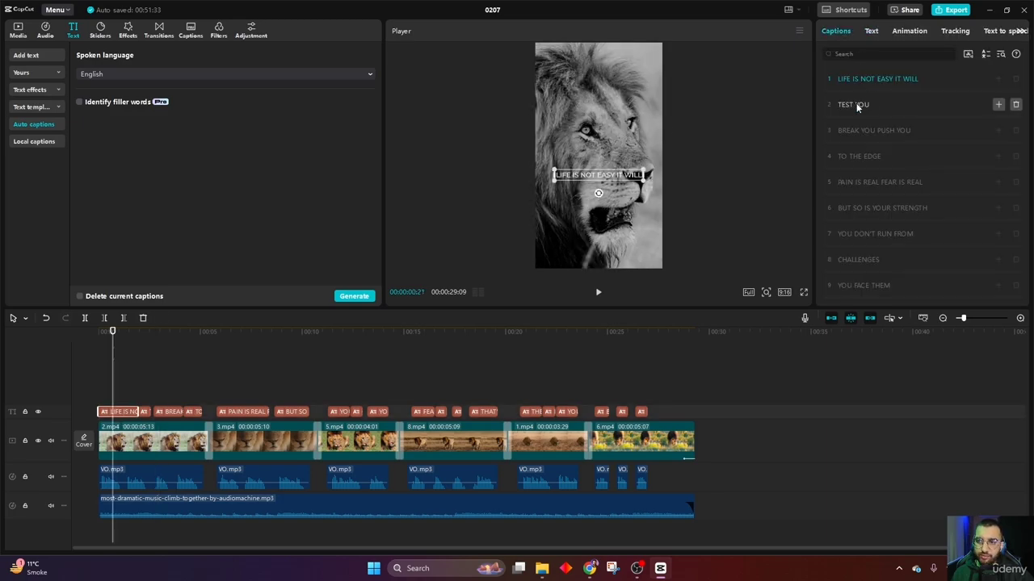
left_click(894, 78)
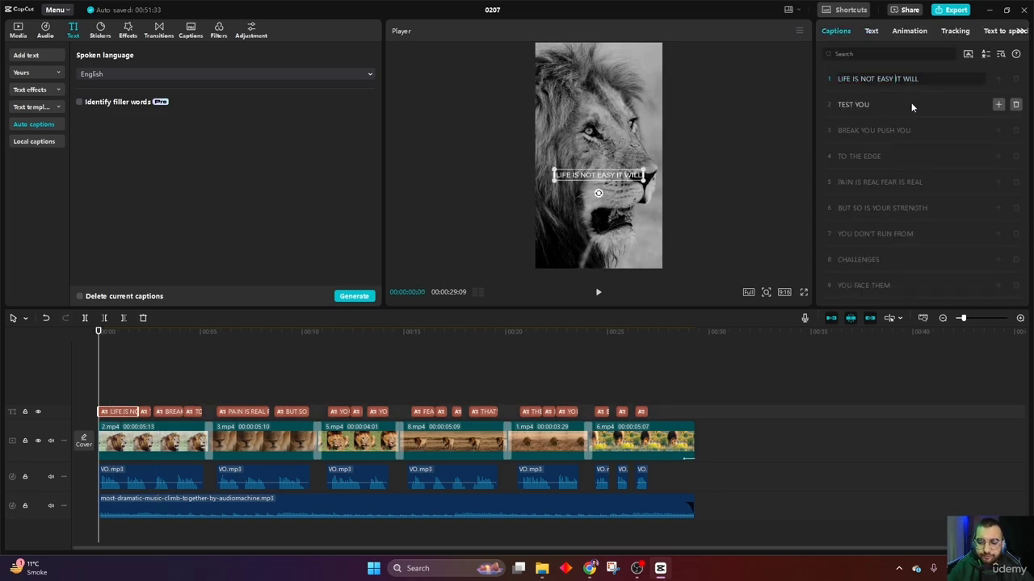
key("Return")
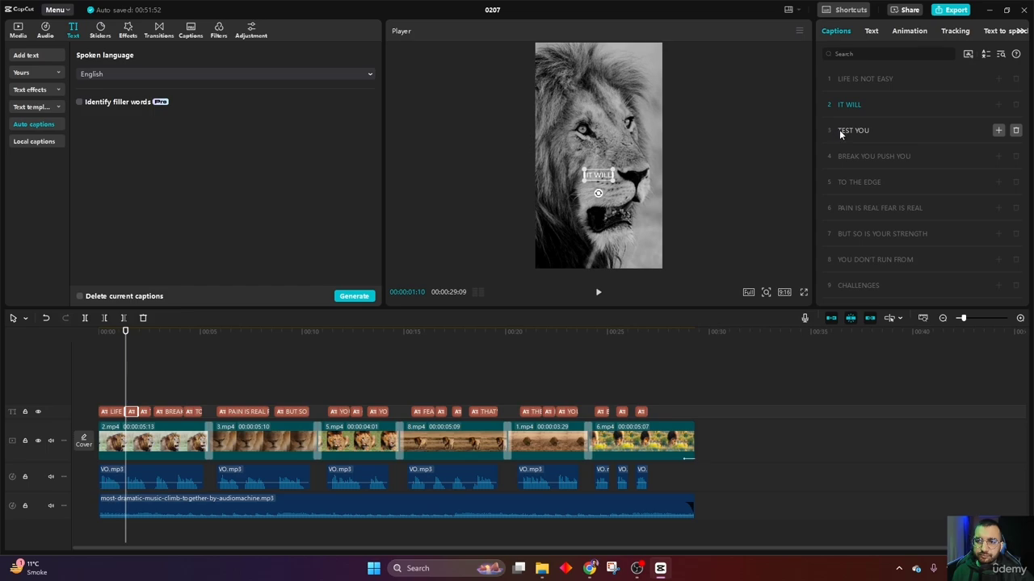
left_click(839, 130)
key("BackSpace")
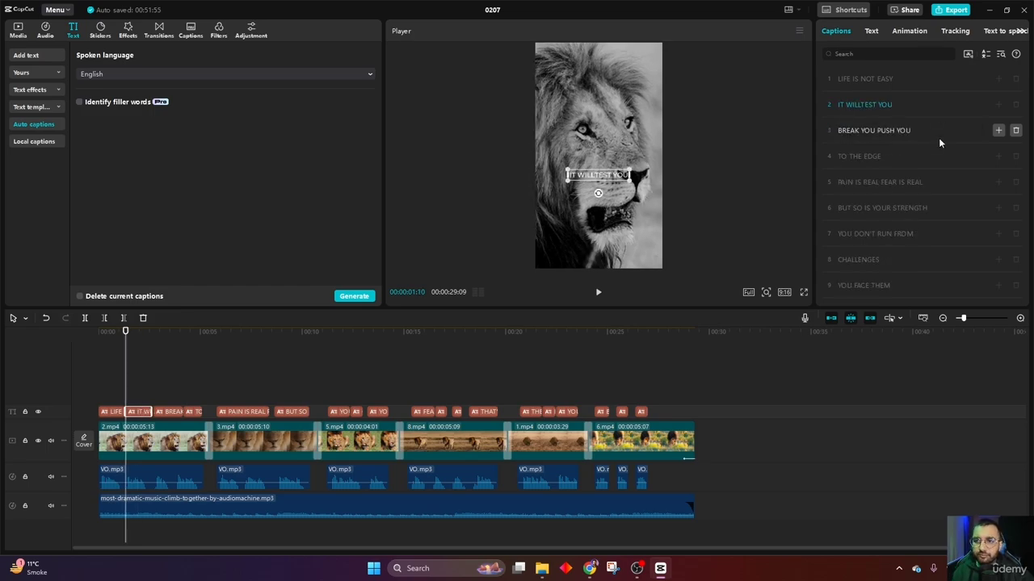
left_click(862, 105)
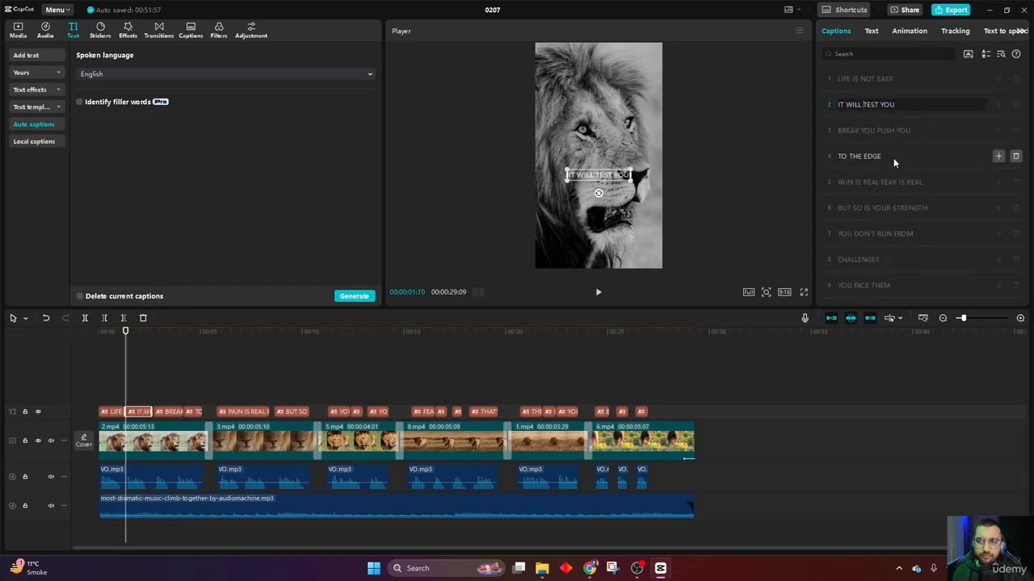
Step: Split the BREAK YOU PUSH YOU caption into BREAK YOU and PUSH YOU
left_click(878, 127)
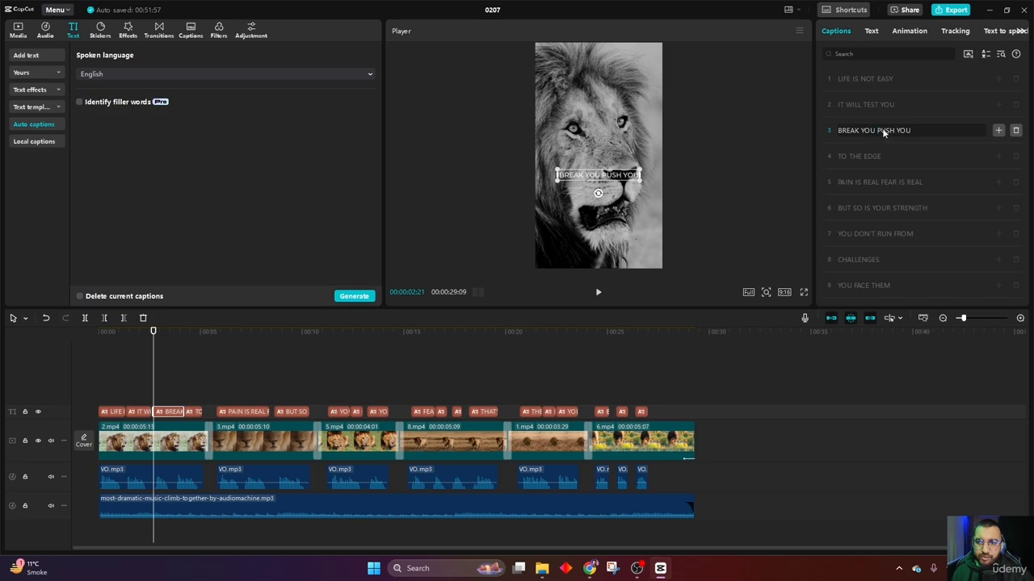
key("Return")
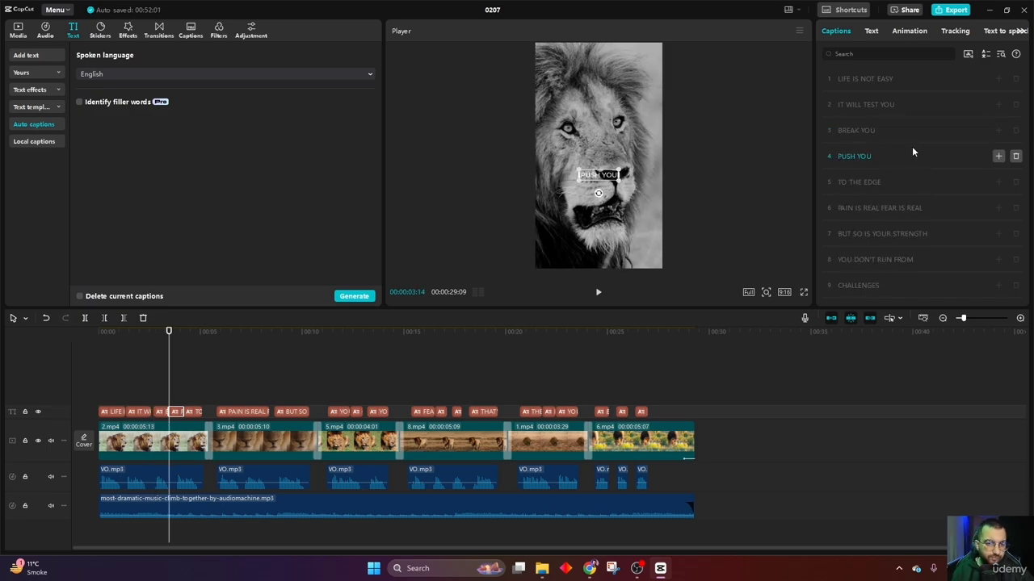
Step: Split the PAIN IS REAL FEAR IS REAL caption into PAIN IS REAL and FEAR IS REAL after playing up to it
left_click(145, 360)
key("space")
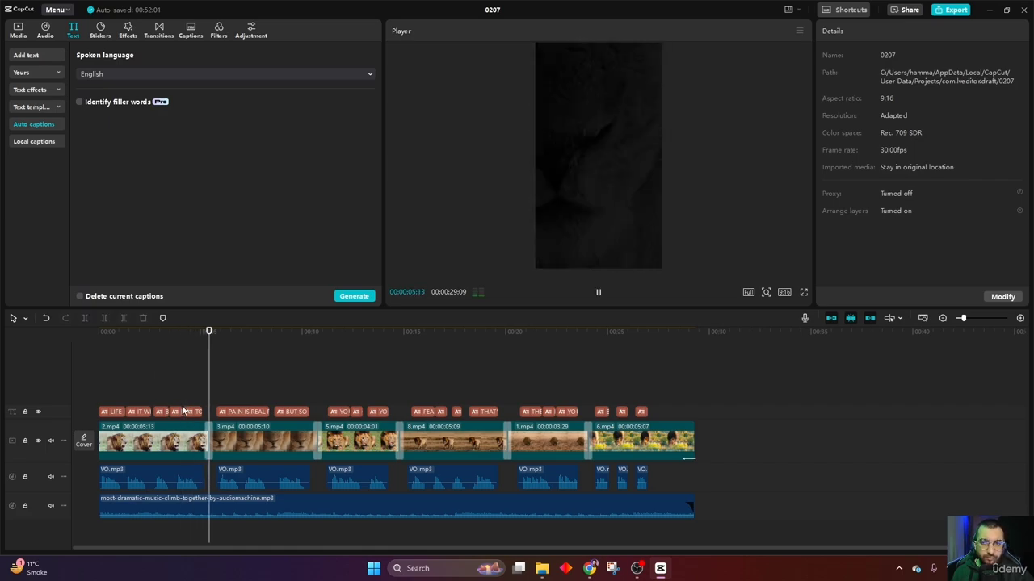
key("space")
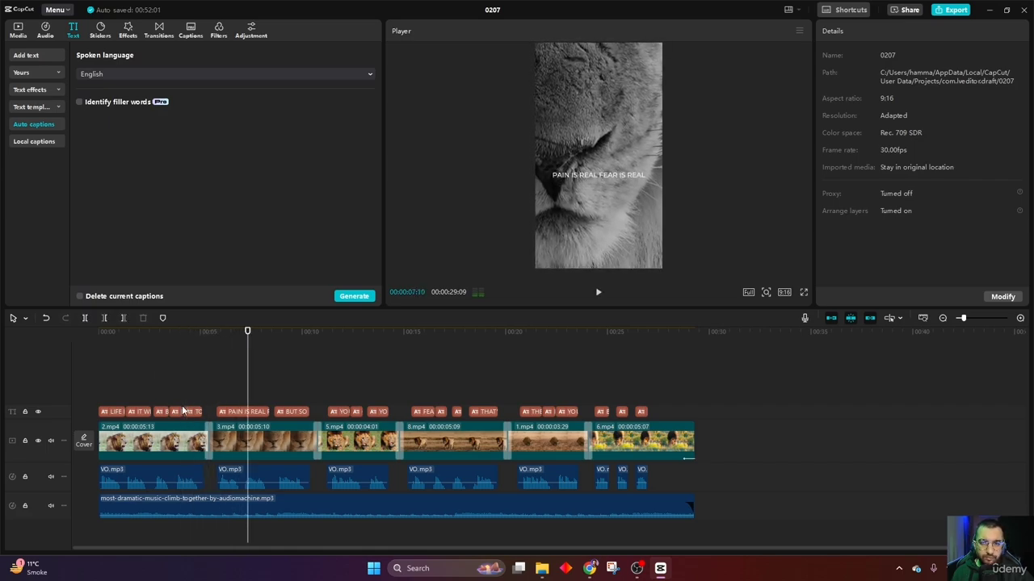
left_click(242, 353)
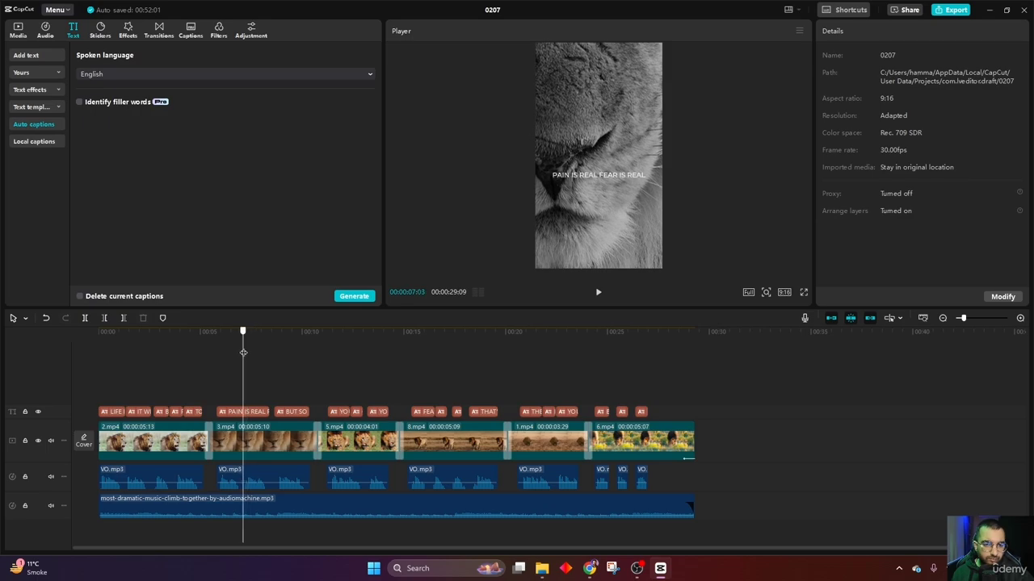
left_click(227, 412)
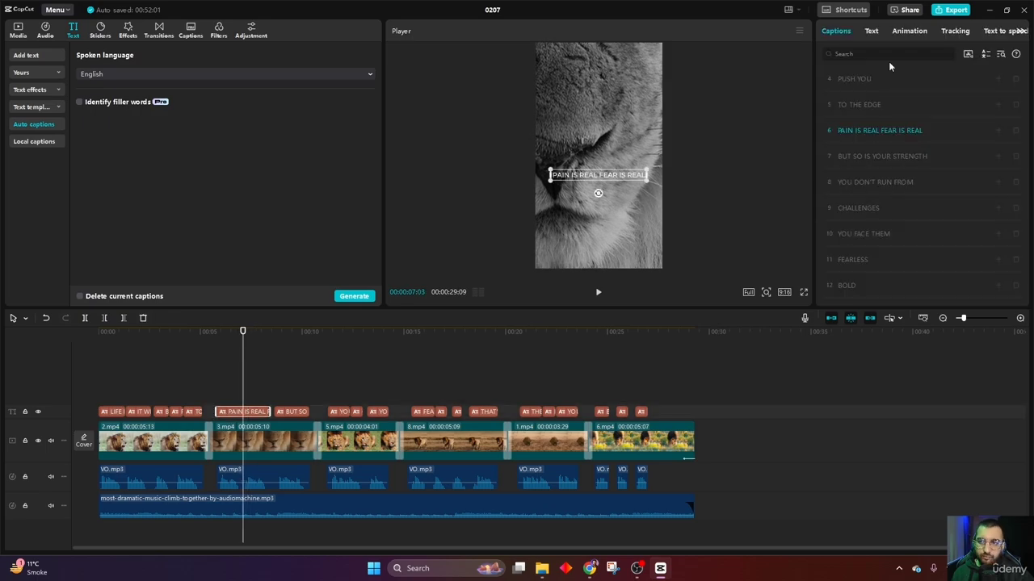
left_click(881, 129)
key("Return")
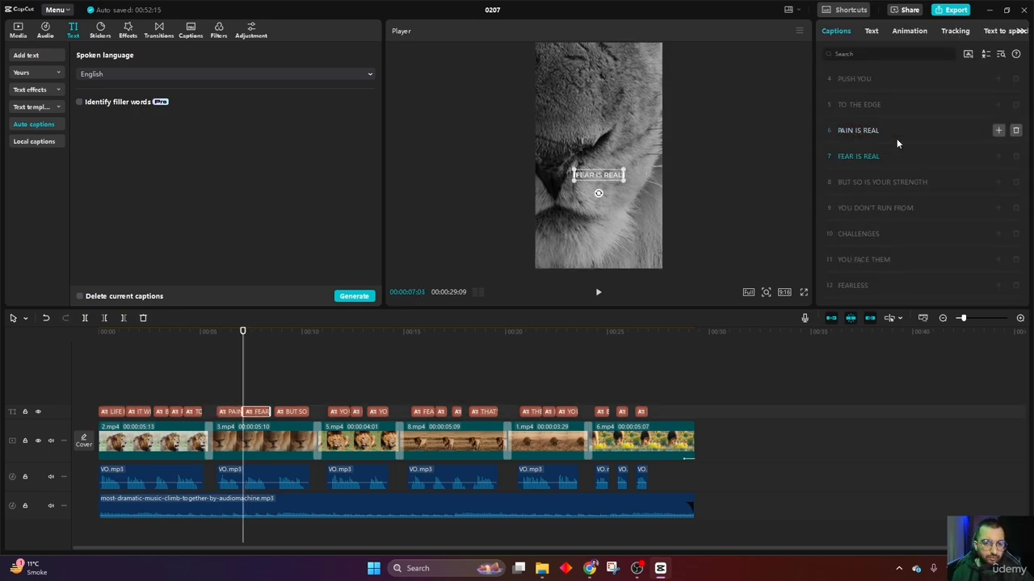
Step: Shorten the end of the PAIN IS REAL caption to match the spoken phrase, leaving a gap before FEAR IS REAL
left_click(225, 365)
key("space")
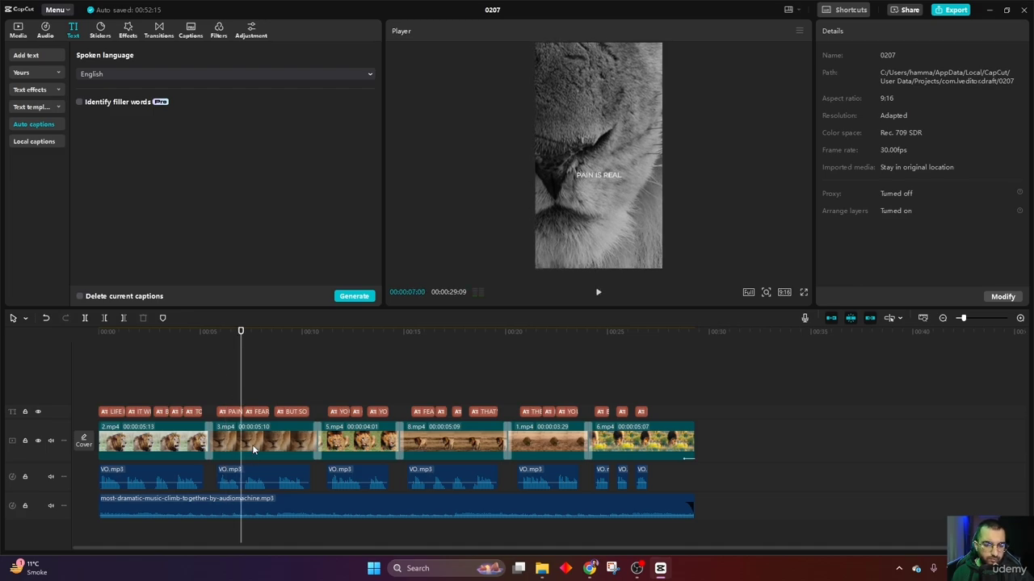
scroll(253, 450, "up", 3, "ctrl")
left_click(226, 412)
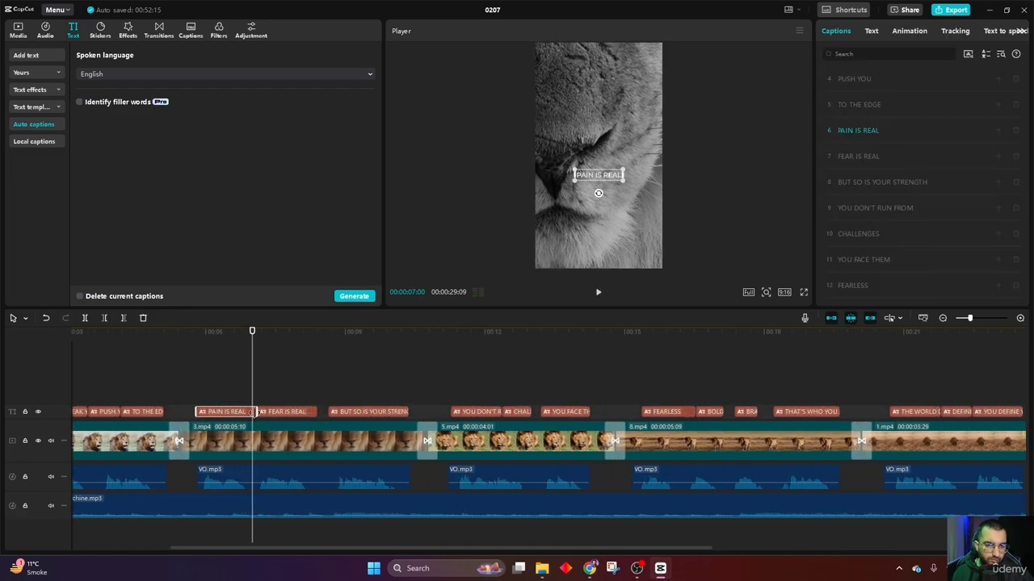
key("space")
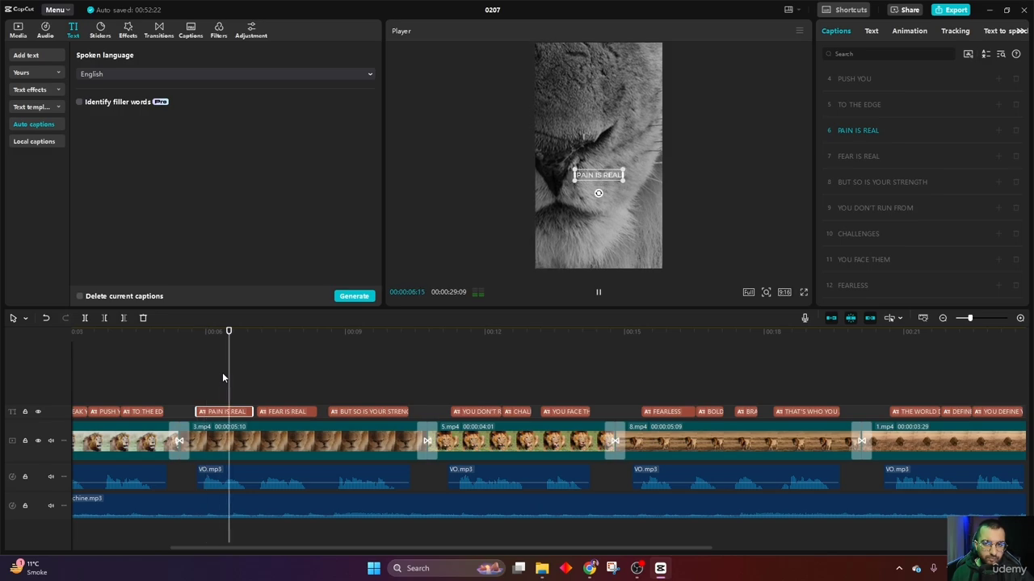
key("space")
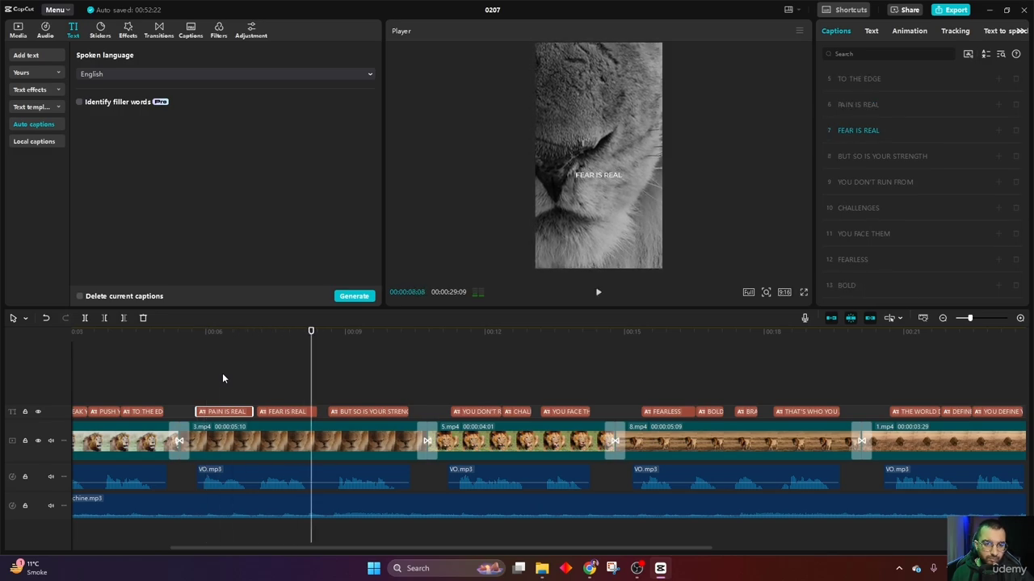
left_click_drag(250, 408, 244, 409)
Step: Play through the following captions, shorten the FEARLESS caption and make BOLD start earlier to match the voice-over
key("space")
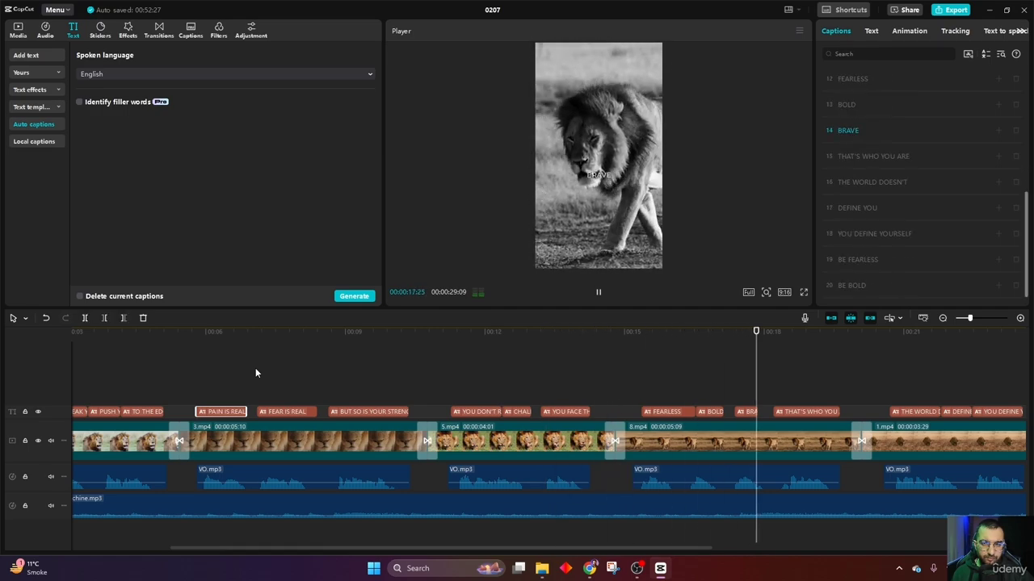
key("space")
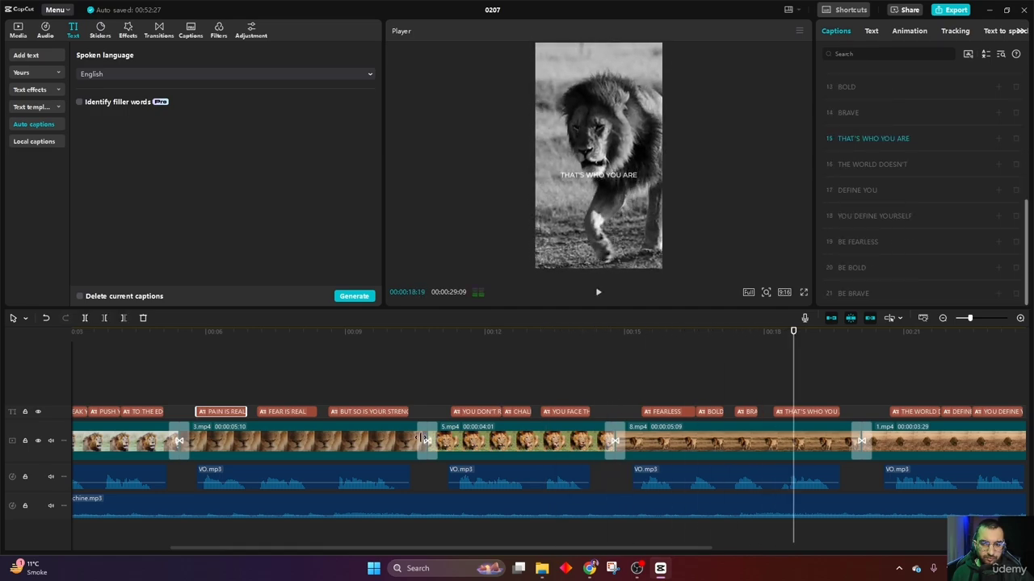
left_click(683, 412)
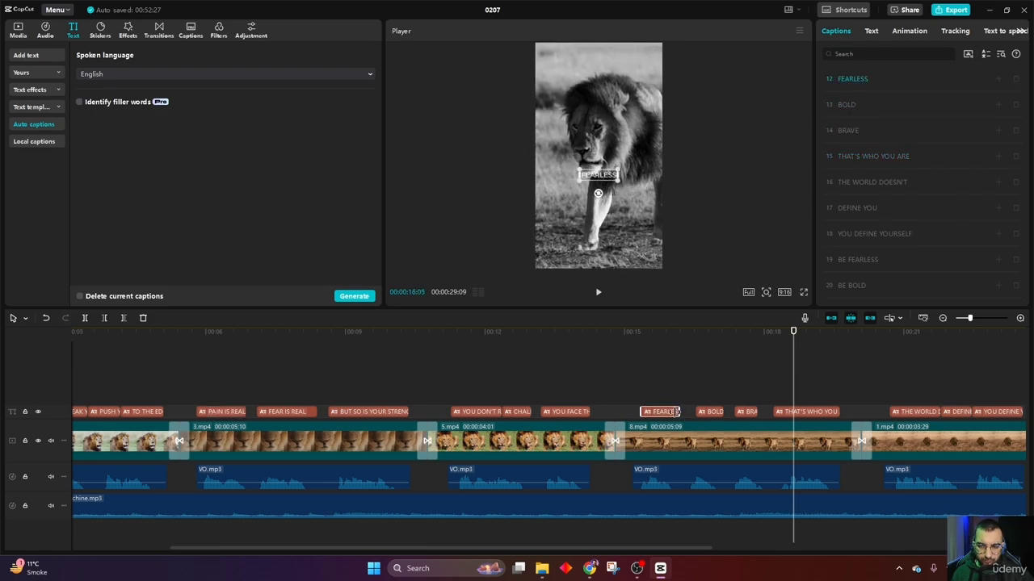
left_click_drag(677, 412, 690, 411)
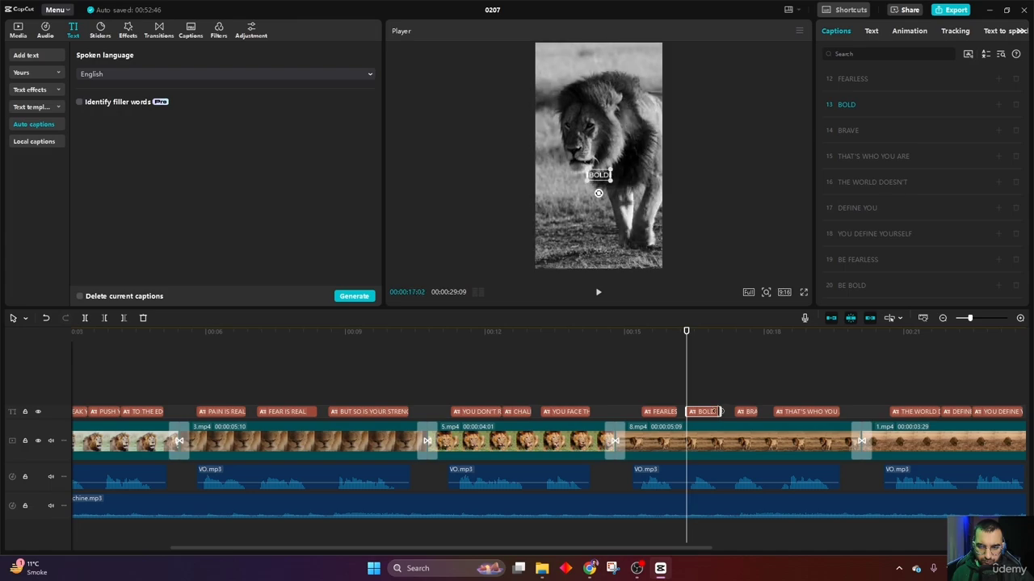
Step: Play the captions from FEARLESS onward to check their timing, and review the video full screen to its end
left_click(625, 364)
key("space")
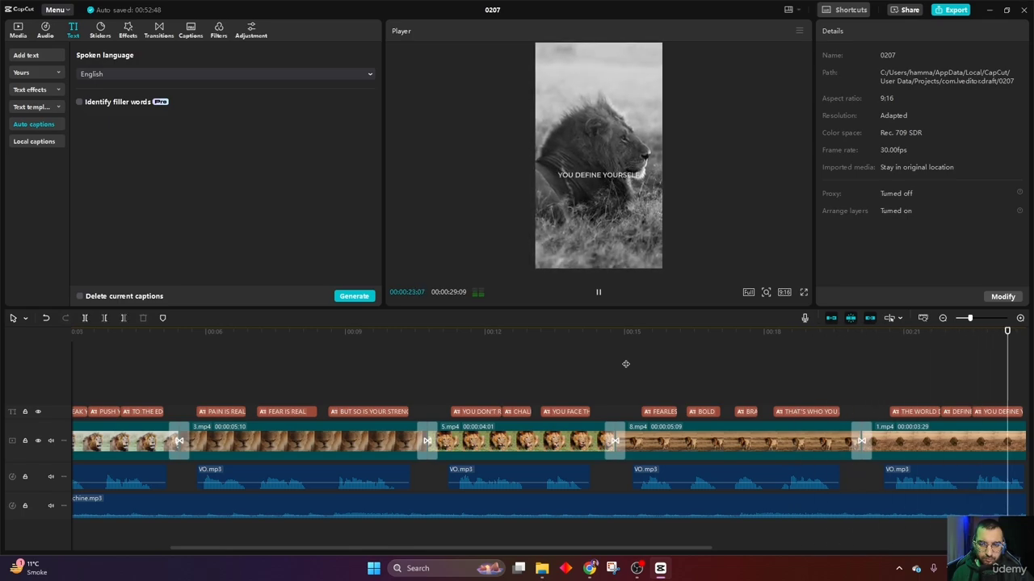
left_click(803, 293)
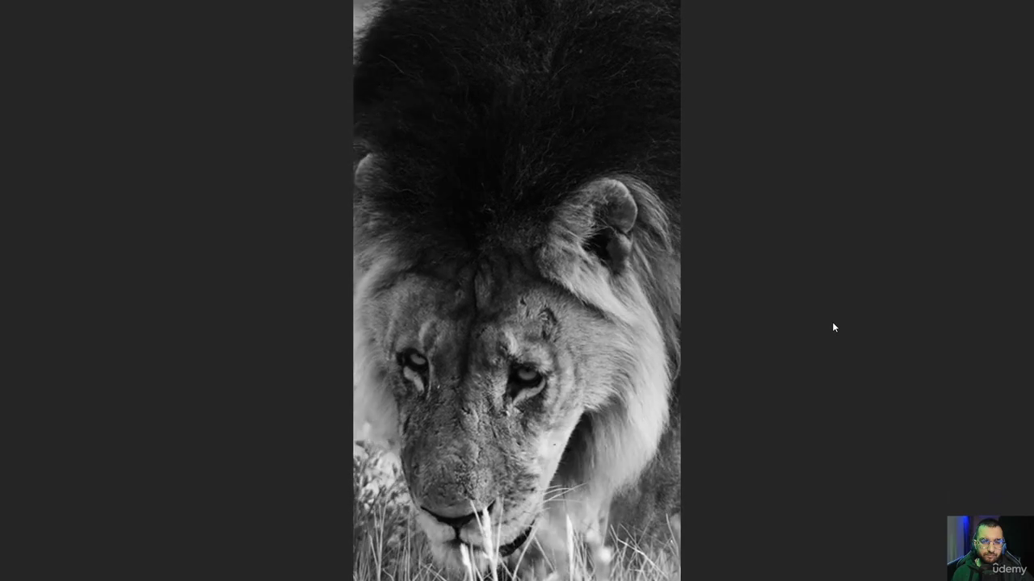
key("Escape")
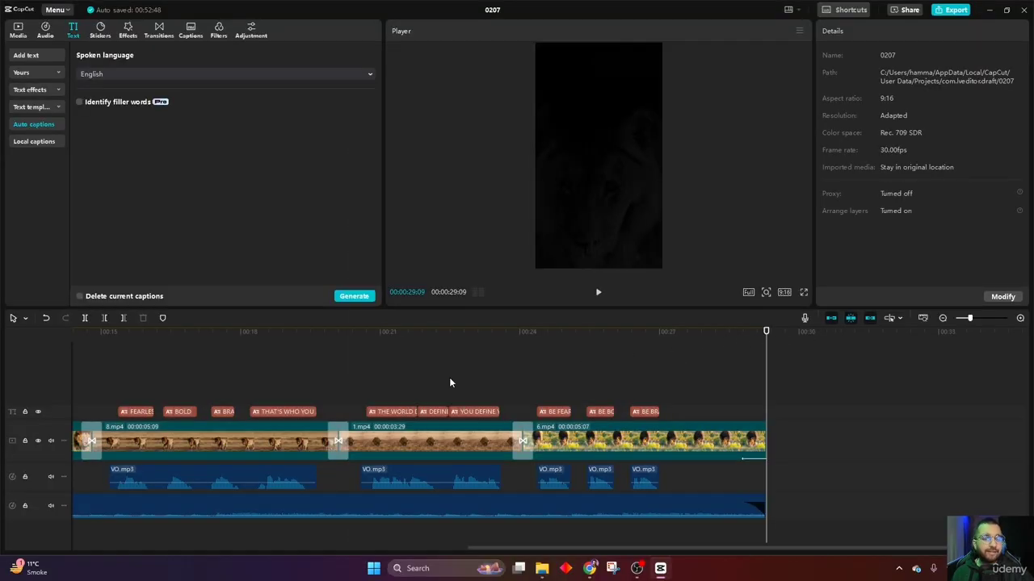
Step: Fit the whole timeline in view and return the playhead to the start of the video
scroll(552, 391, "down", 4)
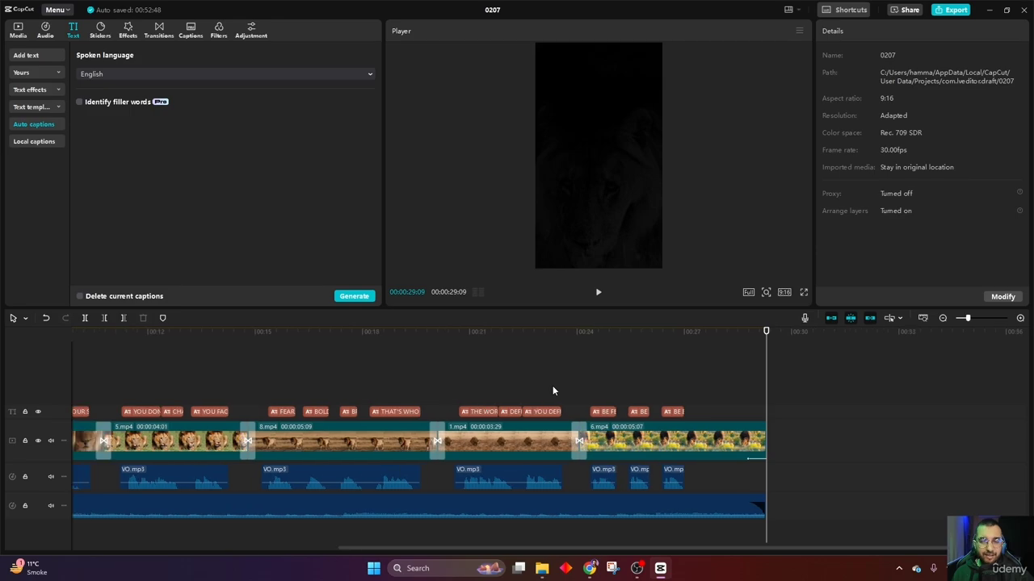
scroll(551, 385, "down", 3)
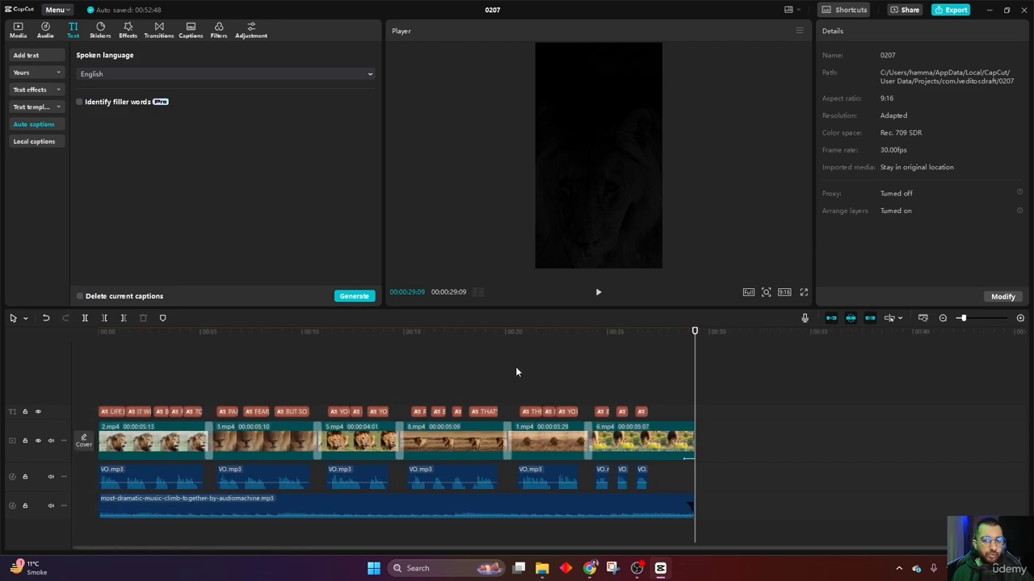
left_click(515, 373)
left_click_drag(515, 372, 99, 372)
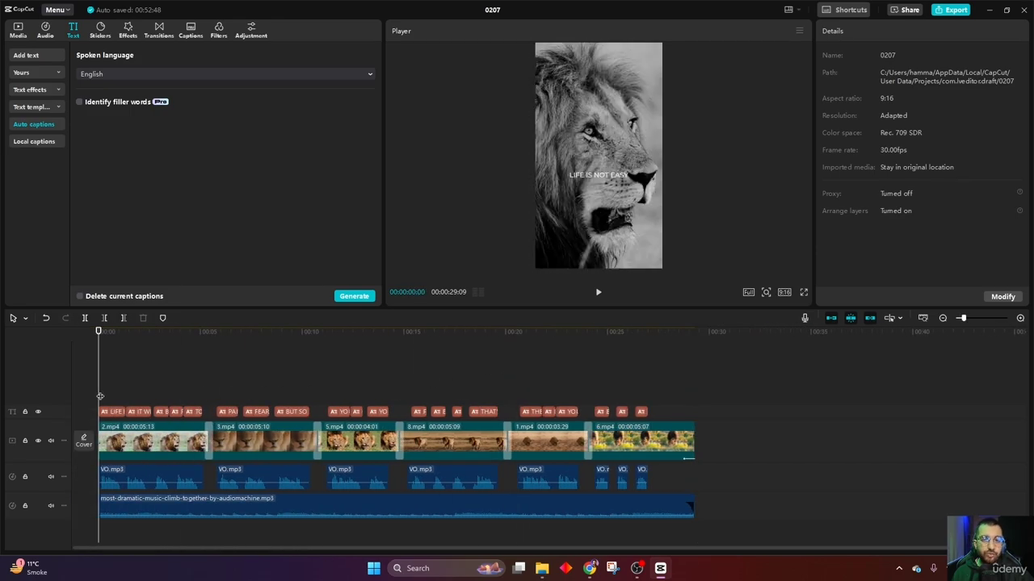